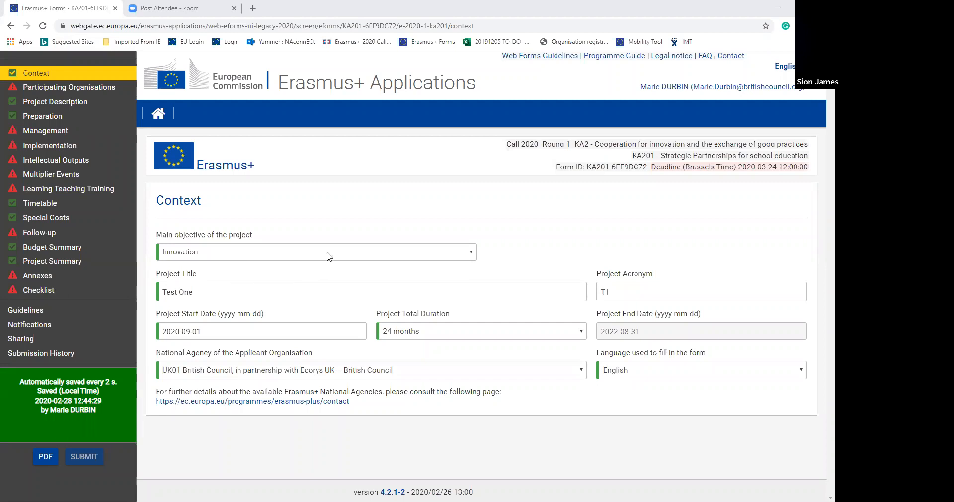
- Check the options for the project's main objective and set the project start date to 2020-09-01
{"action": "left_click", "coordinate": [444, 255]}
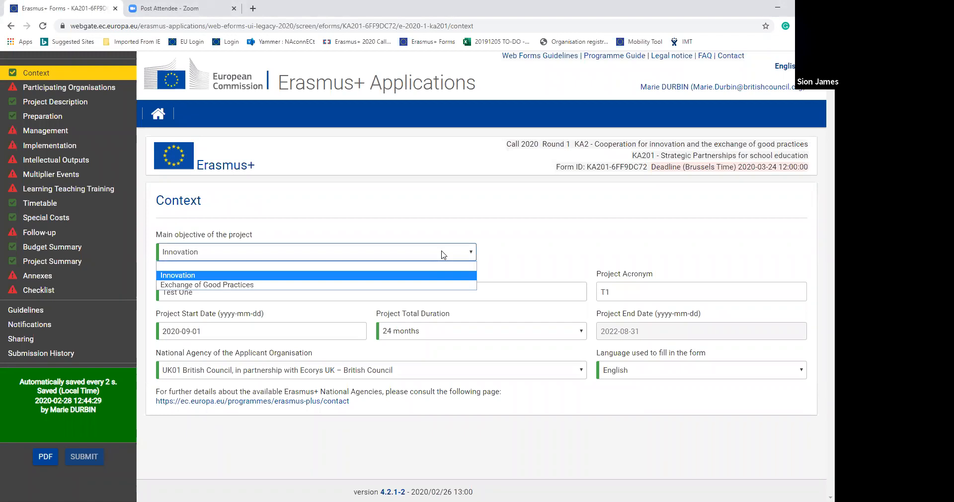
{"action": "left_click", "coordinate": [444, 255]}
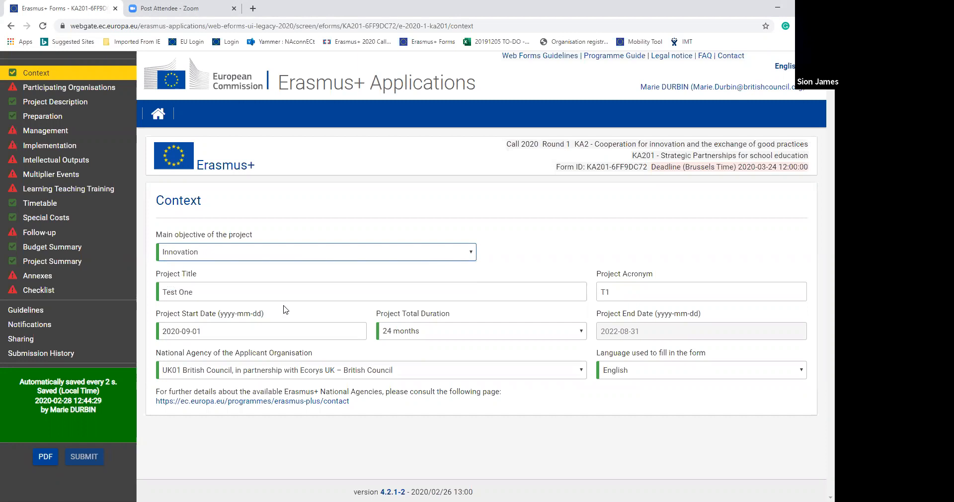
{"action": "left_click", "coordinate": [299, 329]}
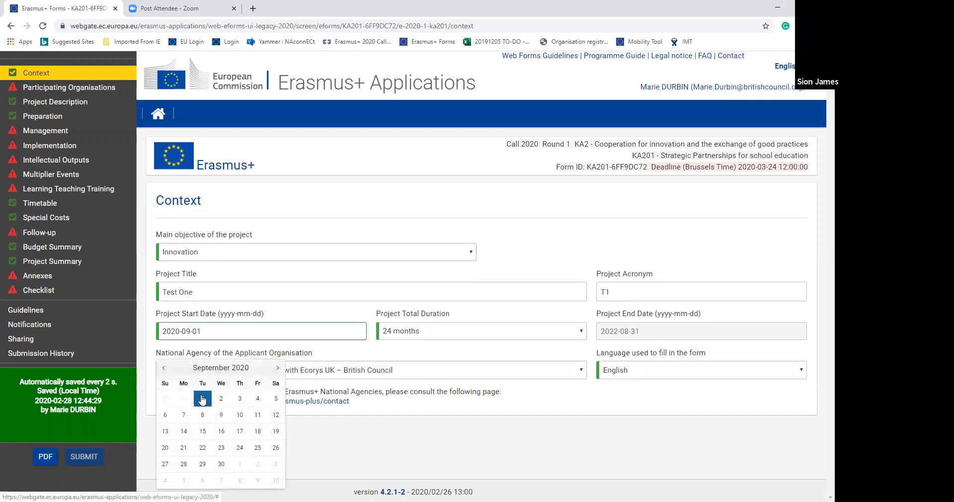
{"action": "left_click", "coordinate": [202, 399]}
- Set the project duration to 24 months and the applicant's national agency to UK01 British Council, in partnership with Ecorys UK – British Council
{"action": "left_click", "coordinate": [480, 335]}
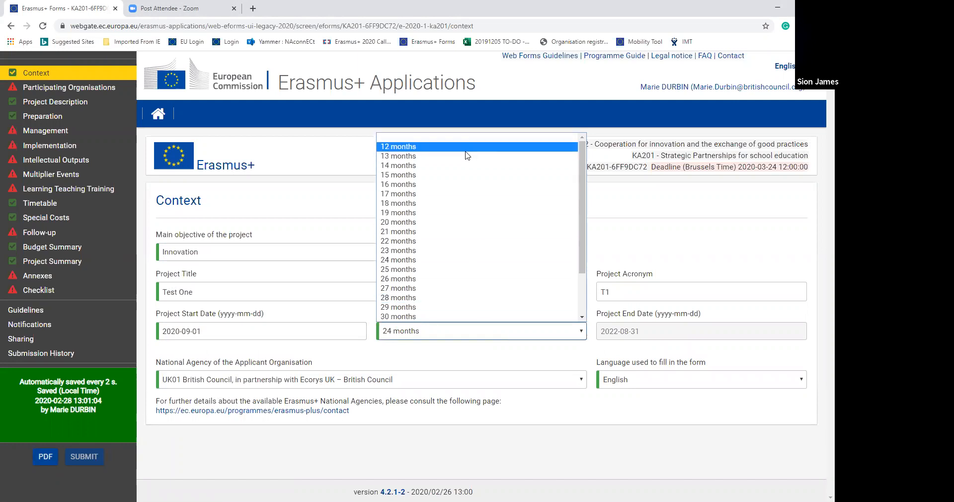
{"action": "left_click", "coordinate": [466, 261]}
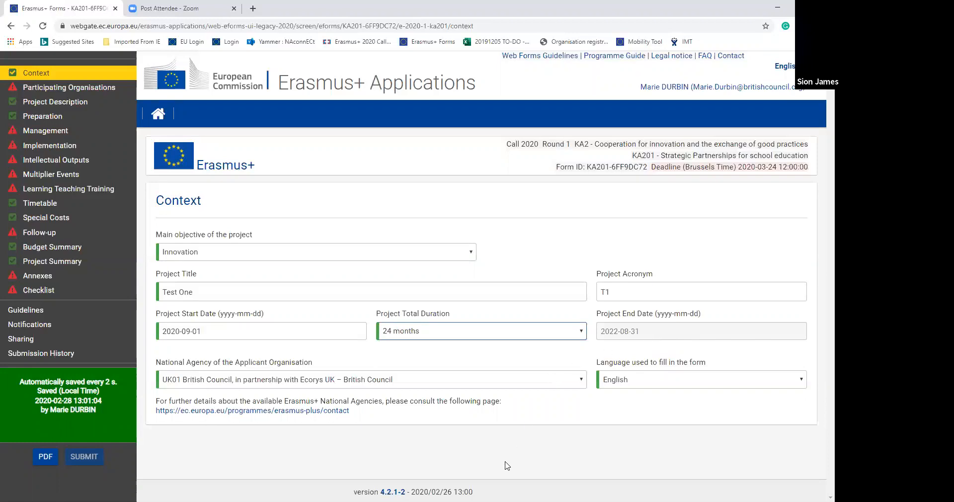
{"action": "left_click", "coordinate": [493, 386]}
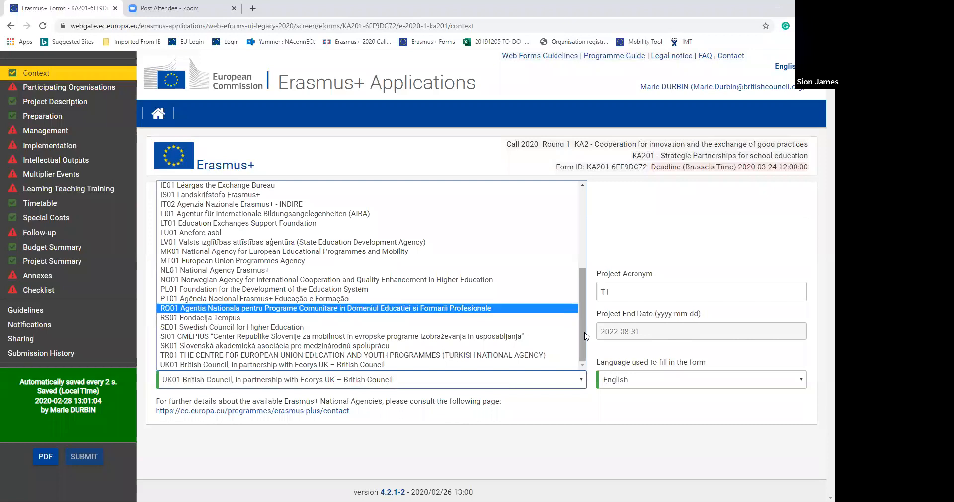
{"action": "left_click", "coordinate": [416, 375]}
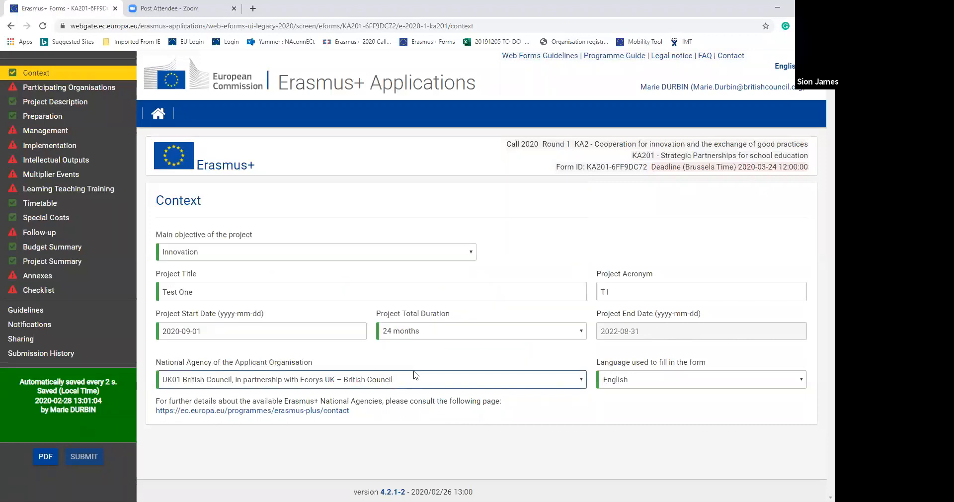
- Choose English as the language used to fill in the form
{"action": "left_click", "coordinate": [774, 381]}
{"action": "left_click_drag", "start_coordinate": [804, 293], "coordinate": [808, 320]}
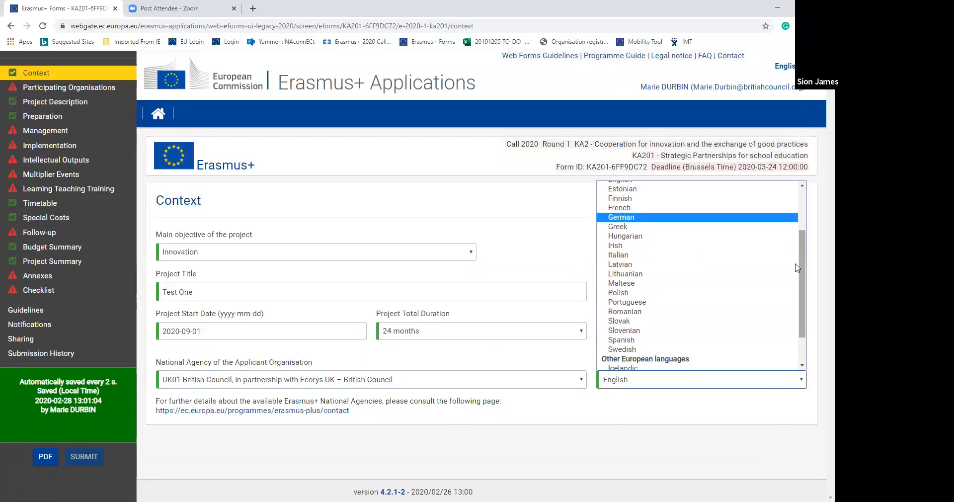
{"action": "left_click_drag", "start_coordinate": [808, 288], "coordinate": [808, 260]}
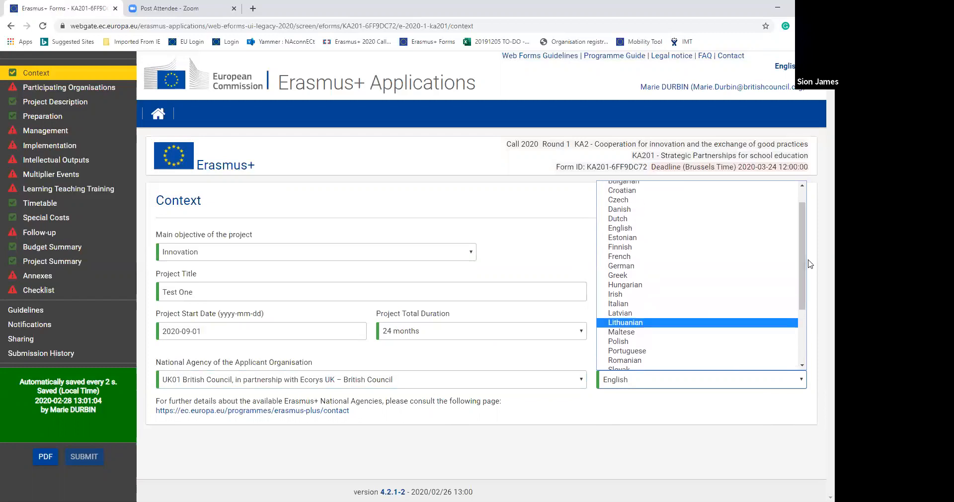
{"action": "left_click", "coordinate": [705, 228]}
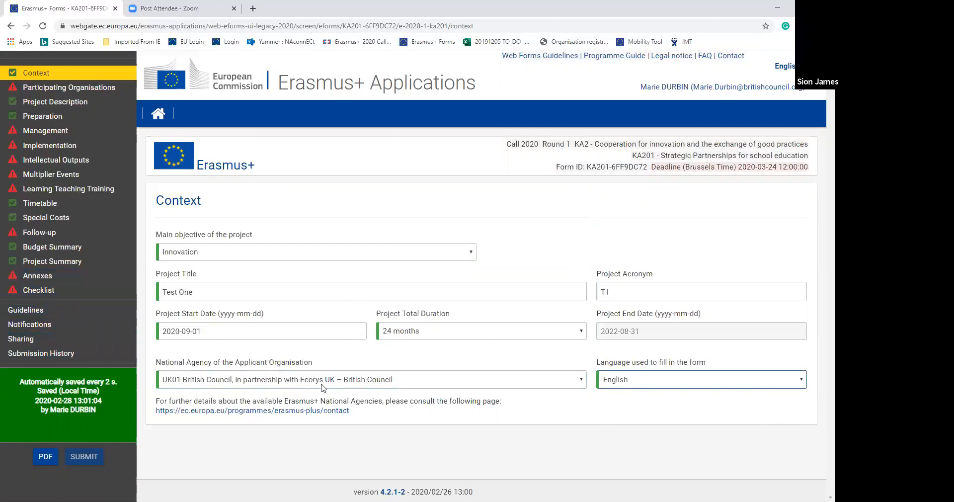
{"action": "left_click", "coordinate": [355, 324]}
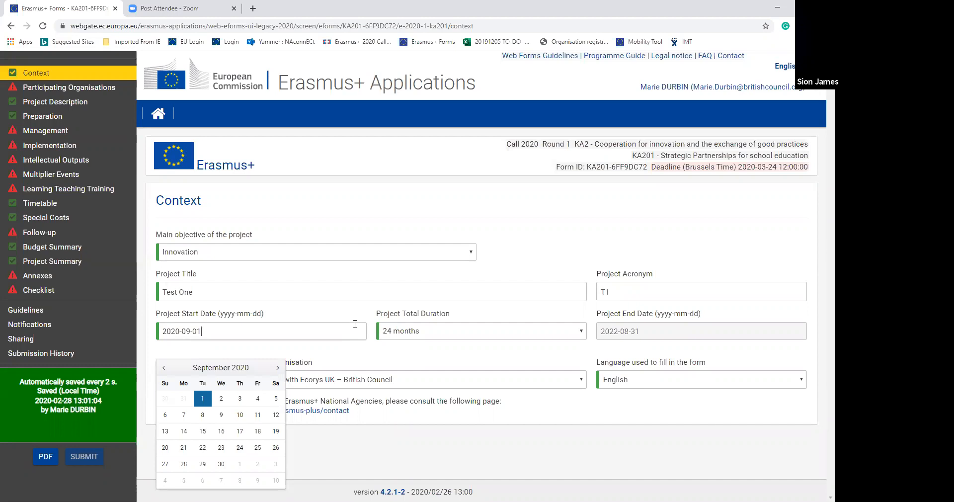
- Open the details of the applicant organisation, British Council Wales (TEST PIC), in the Participating Organisations section
{"action": "left_click", "coordinate": [95, 87]}
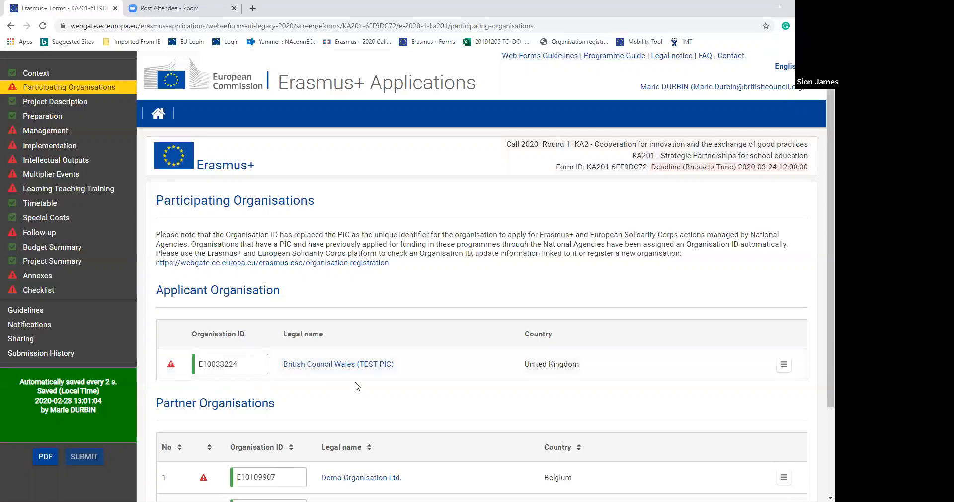
{"action": "left_click", "coordinate": [348, 367]}
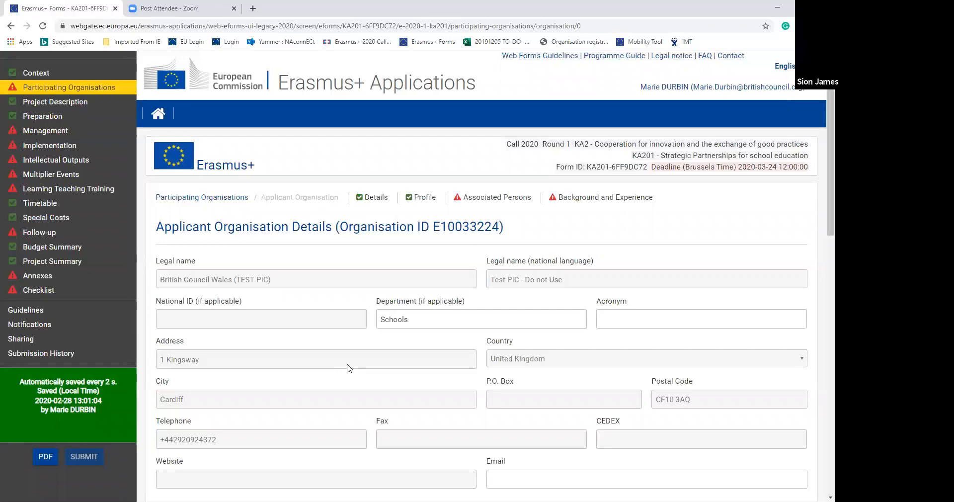
{"action": "scroll", "coordinate": [821, 224], "scroll_direction": "down", "scroll_amount": 2}
{"action": "scroll", "coordinate": [821, 225], "scroll_direction": "down", "scroll_amount": 2}
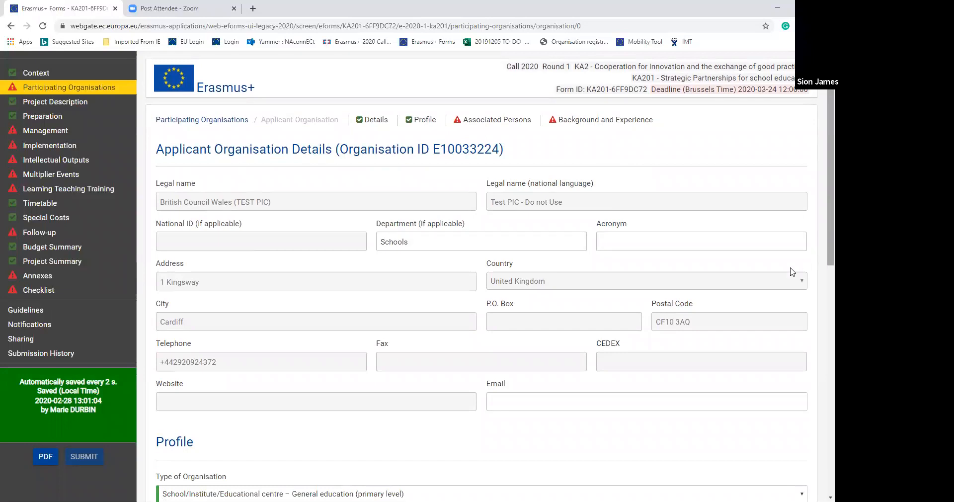
- Set the applicant's type of organisation to School/Institute/Educational centre – Vocational Training (secondary level)
{"action": "left_click", "coordinate": [539, 402]}
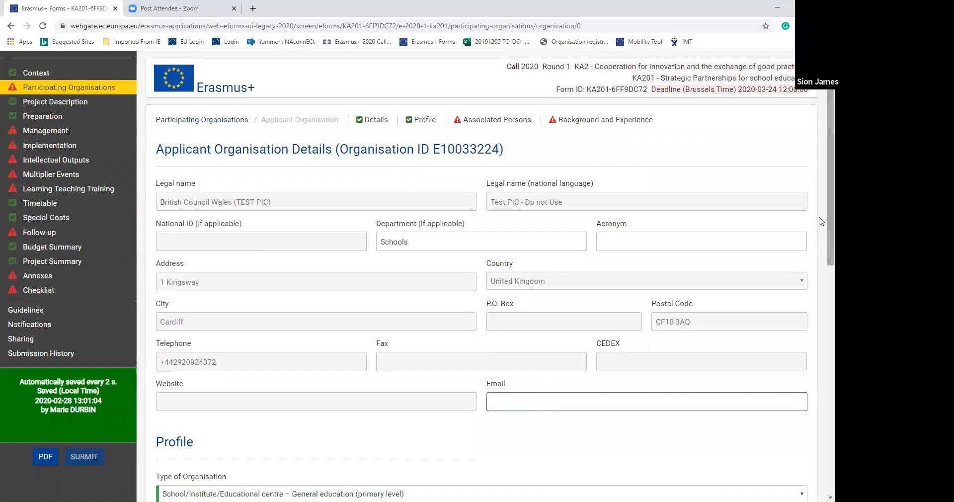
{"action": "scroll", "coordinate": [821, 219], "scroll_direction": "down", "scroll_amount": 3}
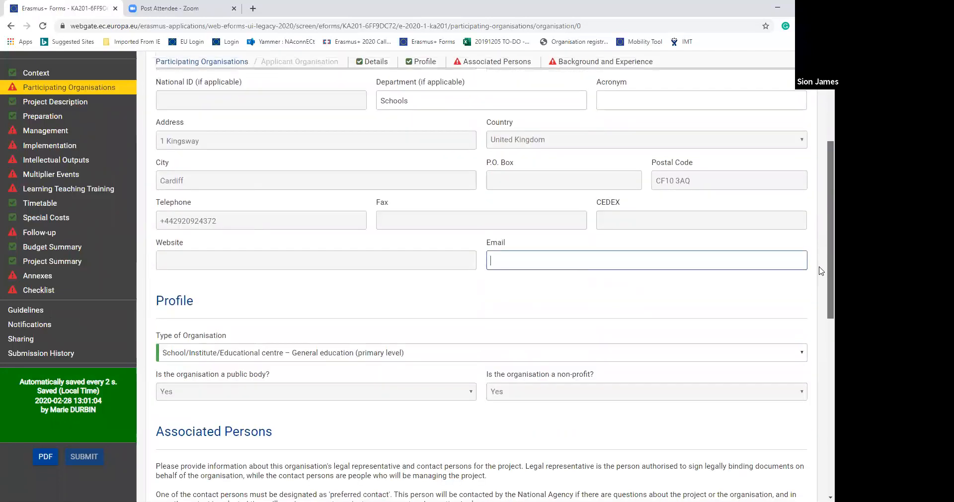
{"action": "scroll", "coordinate": [821, 271], "scroll_direction": "down", "scroll_amount": 1}
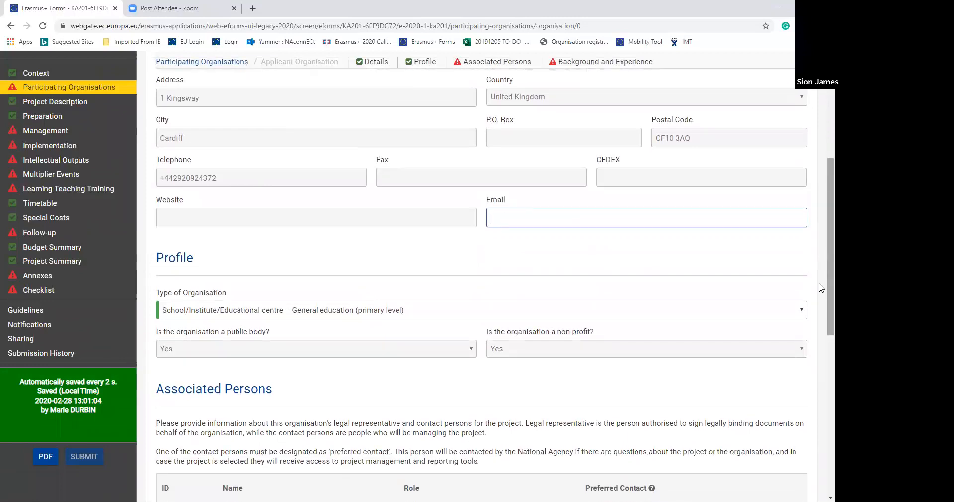
{"action": "left_click", "coordinate": [800, 312]}
{"action": "scroll", "coordinate": [679, 299], "scroll_direction": "down", "scroll_amount": 1}
{"action": "left_click", "coordinate": [679, 299]}
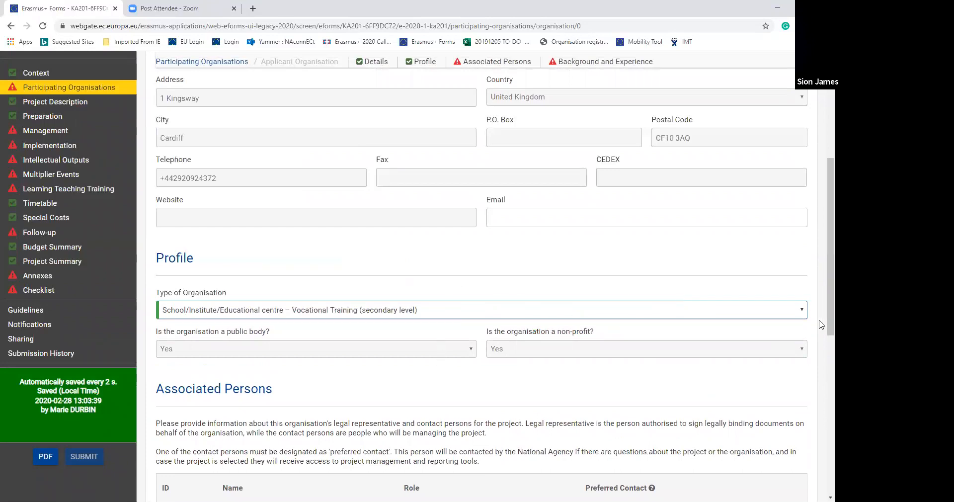
- Review the legal representative's details among the associated persons and return to the applicant organisation
{"action": "scroll", "coordinate": [821, 325], "scroll_direction": "down", "scroll_amount": 3}
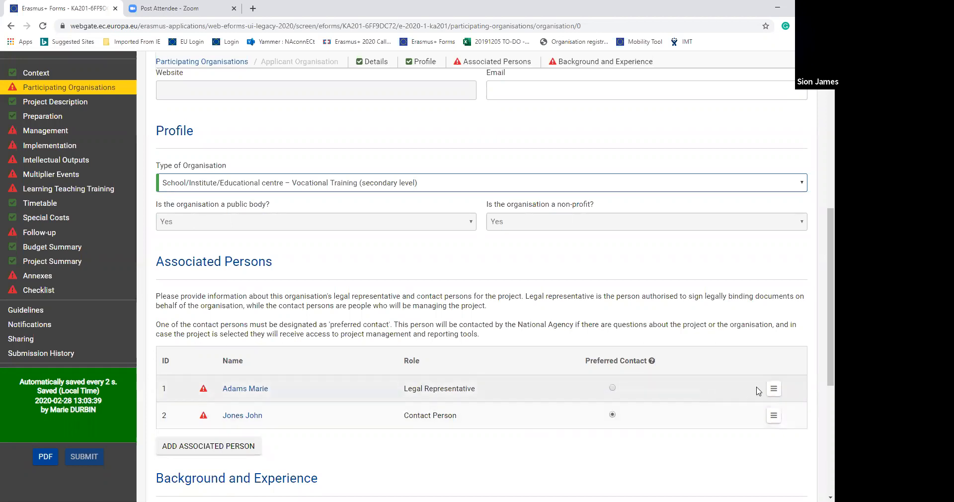
{"action": "left_click", "coordinate": [773, 389]}
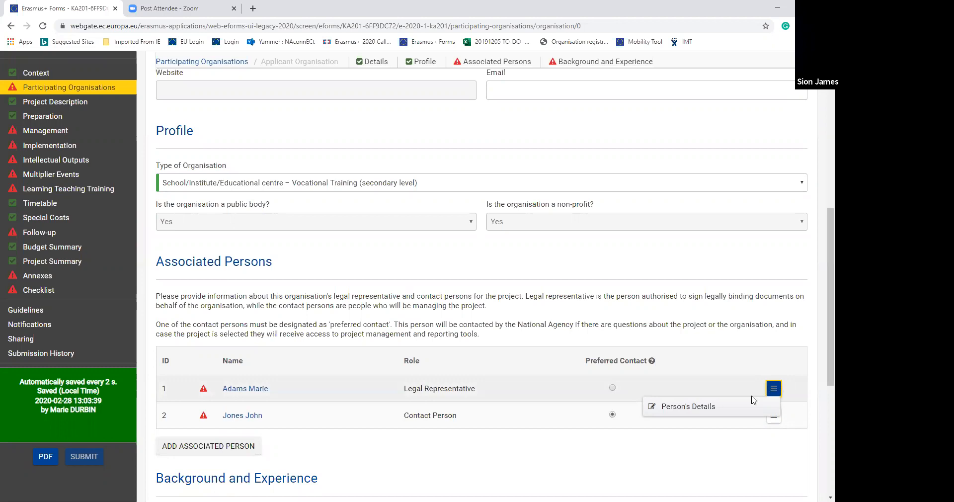
{"action": "left_click", "coordinate": [701, 410]}
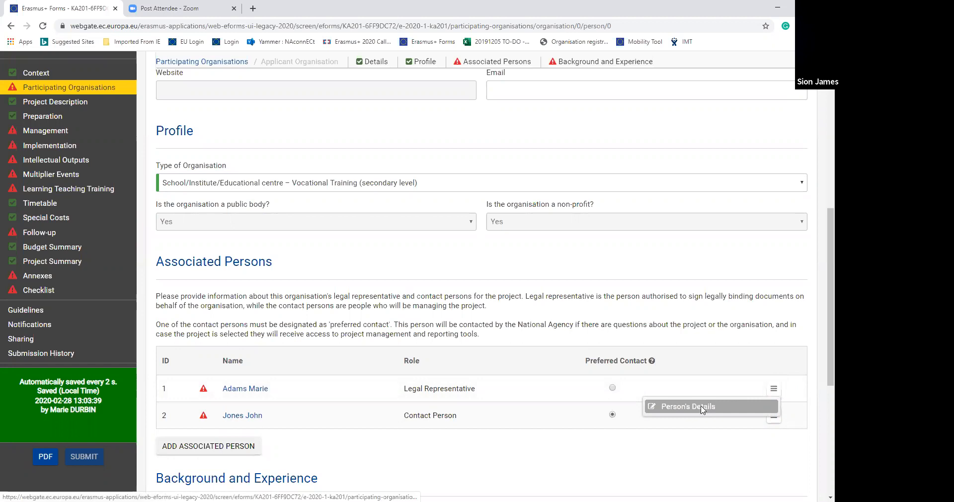
{"action": "scroll", "coordinate": [821, 319], "scroll_direction": "down", "scroll_amount": 2}
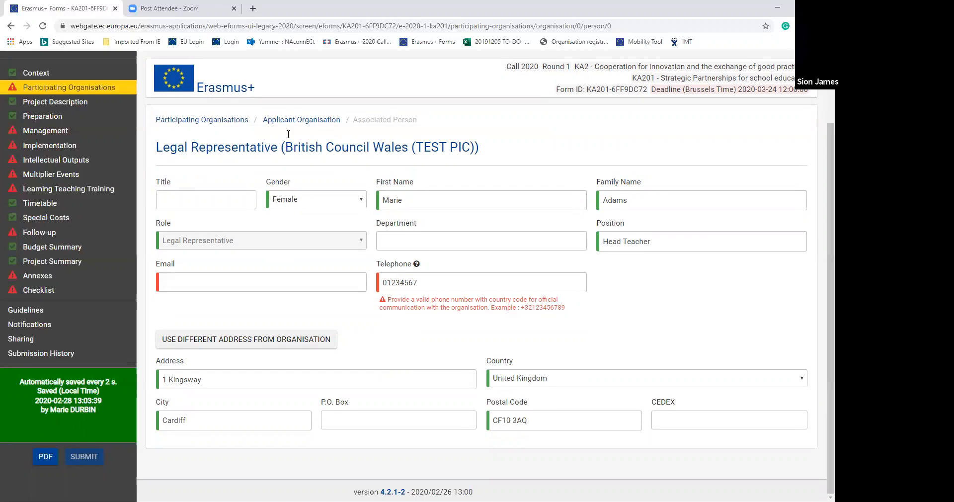
{"action": "left_click", "coordinate": [11, 26]}
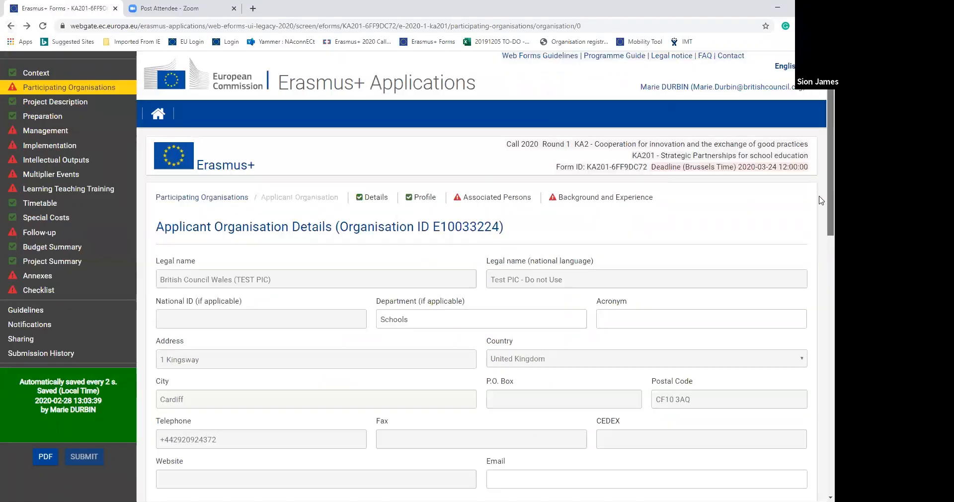
- Review the contact person's details among the associated persons and go back to the applicant organisation
{"action": "scroll", "coordinate": [820, 249], "scroll_direction": "down", "scroll_amount": 3}
{"action": "scroll", "coordinate": [820, 298], "scroll_direction": "down", "scroll_amount": 7}
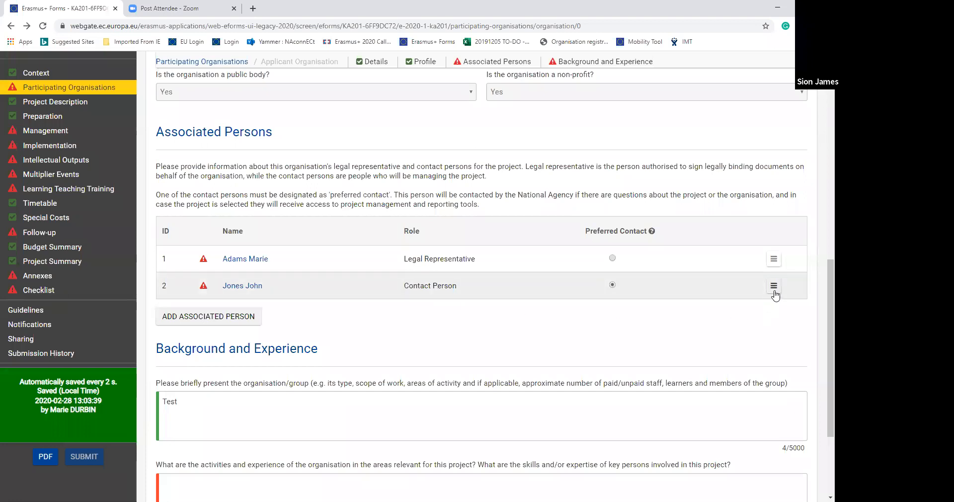
{"action": "left_click", "coordinate": [774, 286]}
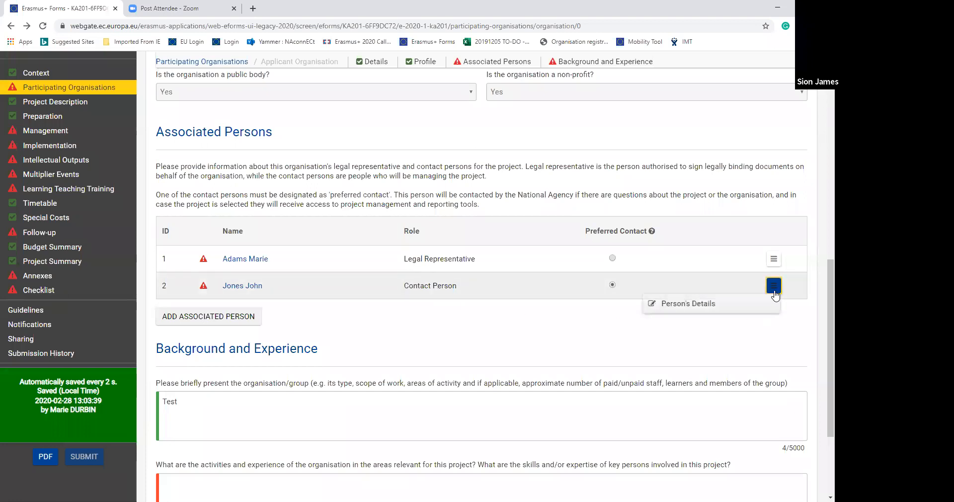
{"action": "left_click", "coordinate": [691, 303]}
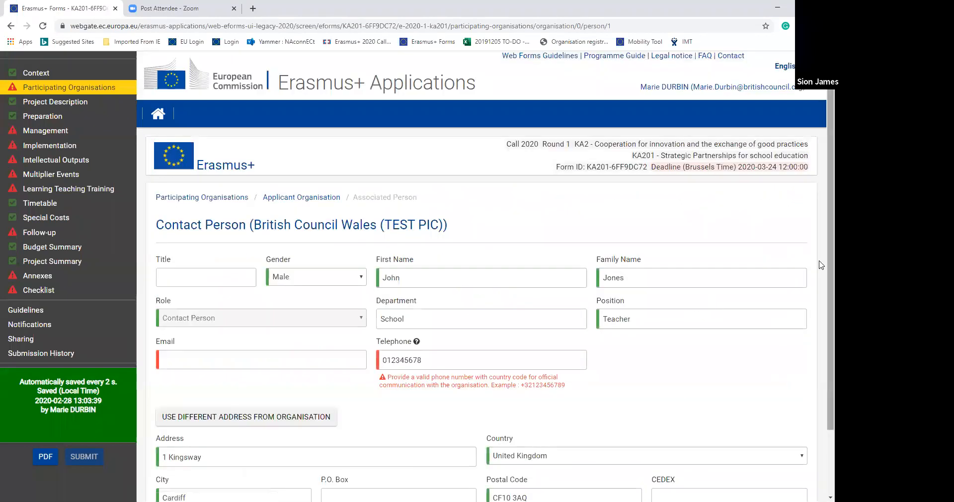
{"action": "scroll", "coordinate": [821, 315], "scroll_direction": "down", "scroll_amount": 2}
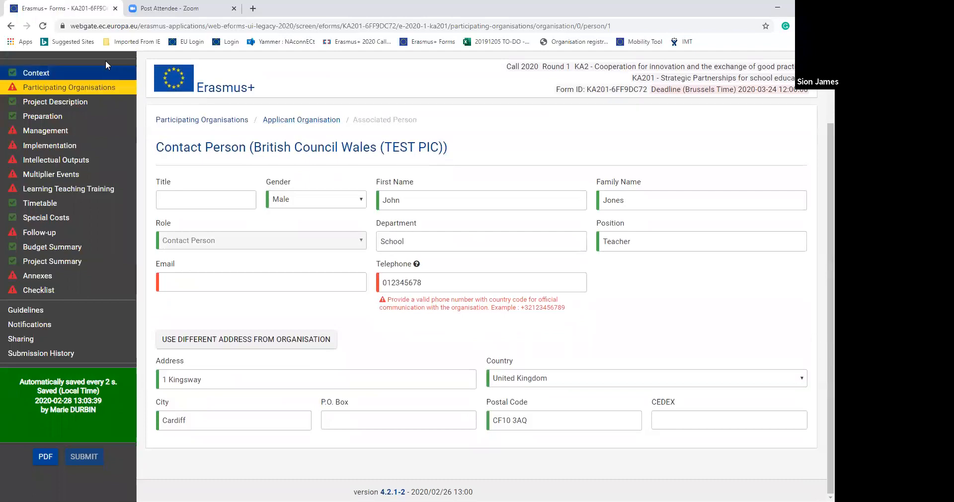
{"action": "left_click", "coordinate": [10, 27]}
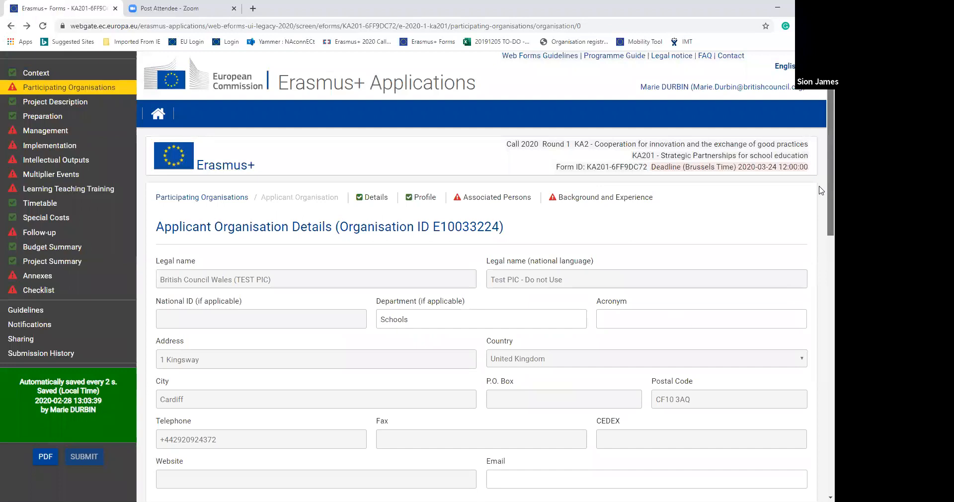
- Under Background and Experience, answer Yes to participation in a European Union granted project in the preceding 3 years
{"action": "scroll", "coordinate": [821, 190], "scroll_direction": "down", "scroll_amount": 10}
{"action": "scroll", "coordinate": [821, 379], "scroll_direction": "down", "scroll_amount": 1}
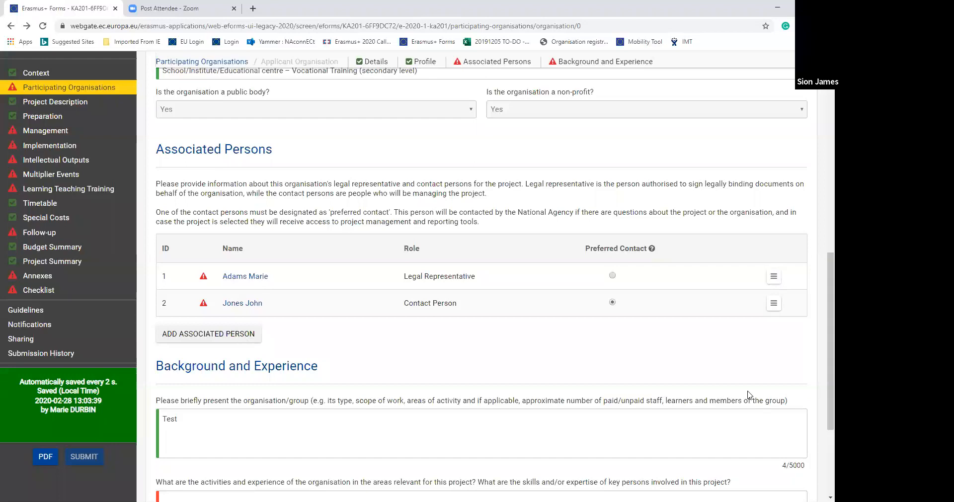
{"action": "scroll", "coordinate": [821, 363], "scroll_direction": "down", "scroll_amount": 3}
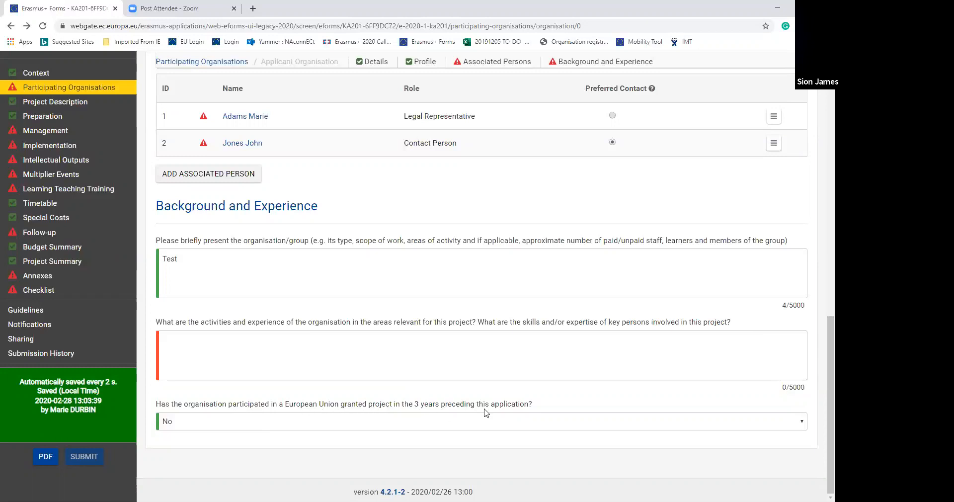
{"action": "left_click", "coordinate": [801, 422]}
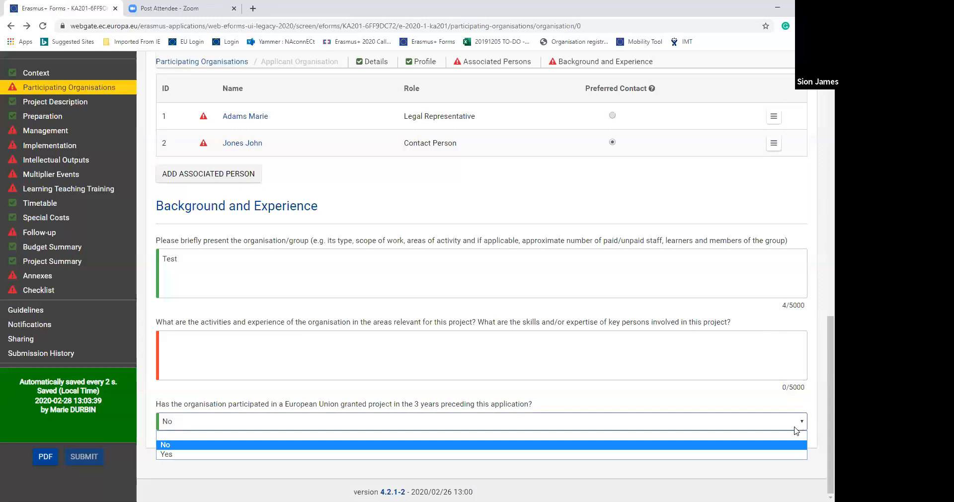
{"action": "left_click", "coordinate": [785, 453]}
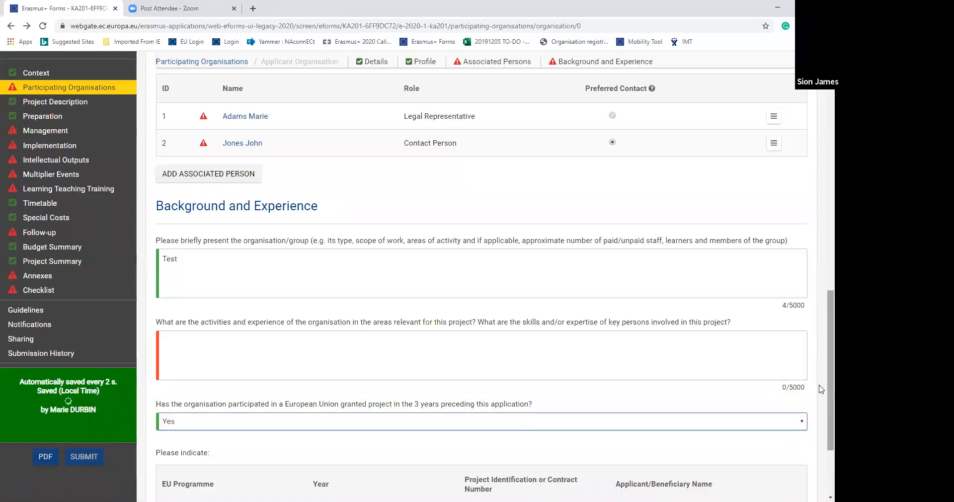
- Add a second row to the table of past EU grants and remove that row again
{"action": "scroll", "coordinate": [822, 352], "scroll_direction": "down", "scroll_amount": 3}
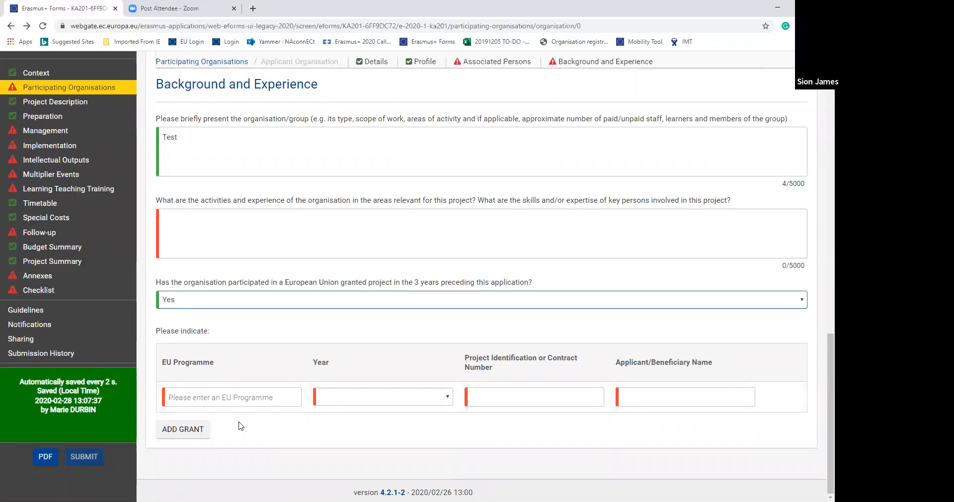
{"action": "left_click", "coordinate": [192, 433]}
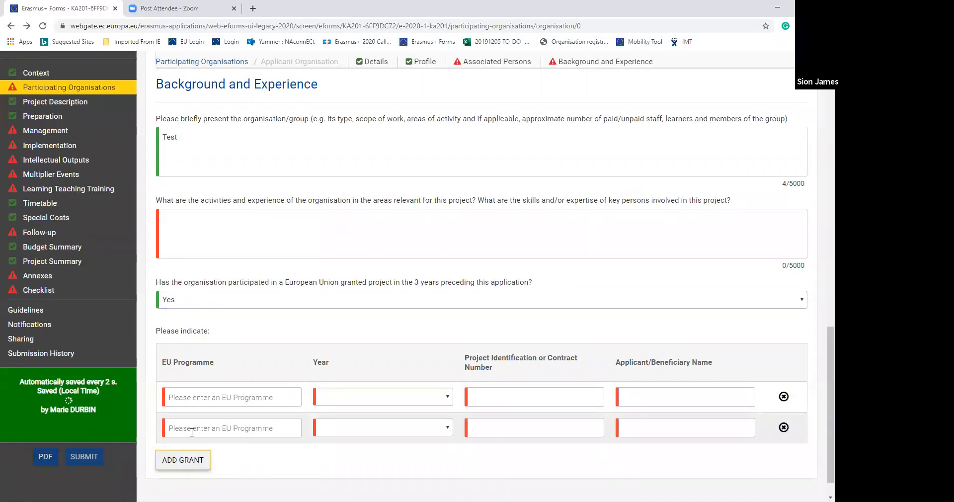
{"action": "left_click", "coordinate": [780, 429]}
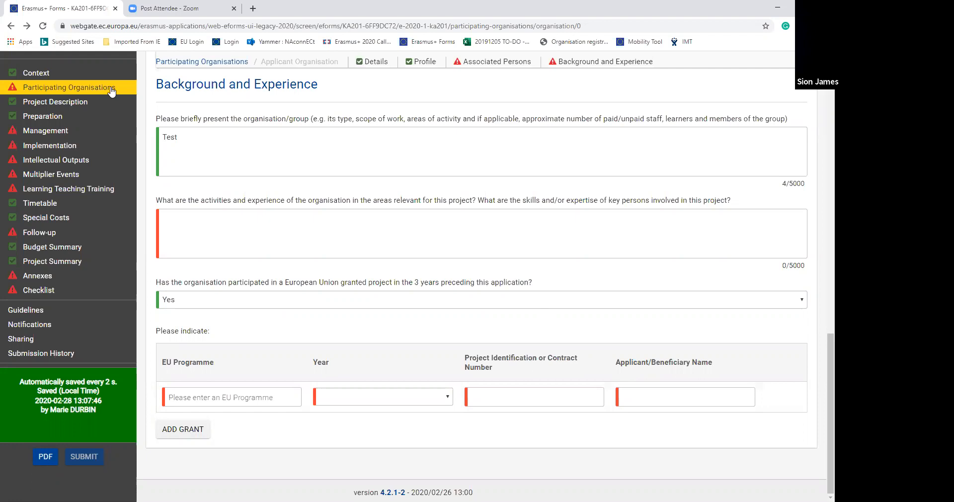
- Review partner Demo Organisation Ltd.'s details, profile and associated persons, and return to the participating organisations overview
{"action": "left_click", "coordinate": [10, 26]}
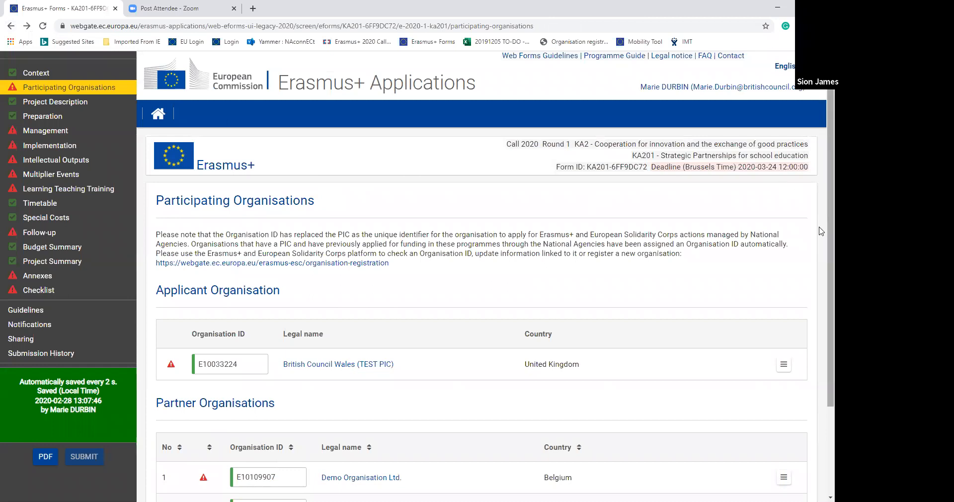
{"action": "scroll", "coordinate": [820, 231], "scroll_direction": "down", "scroll_amount": 1}
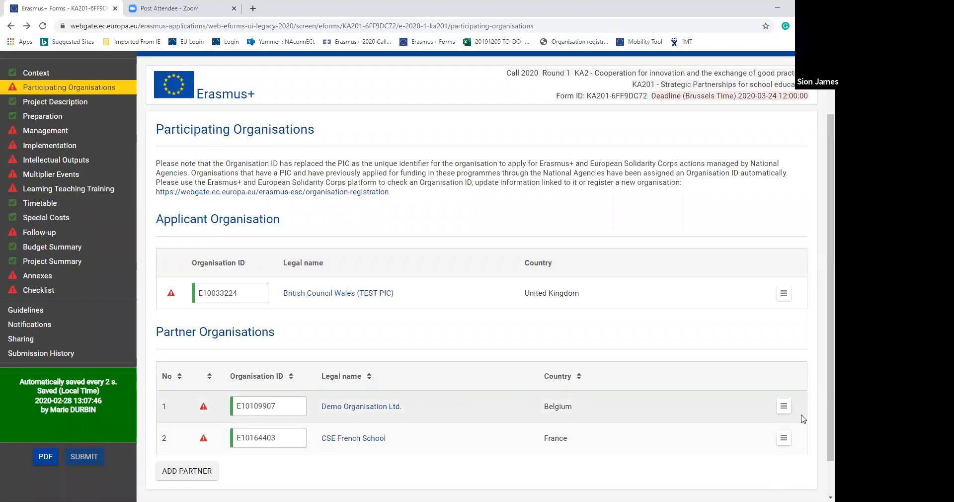
{"action": "left_click", "coordinate": [785, 408]}
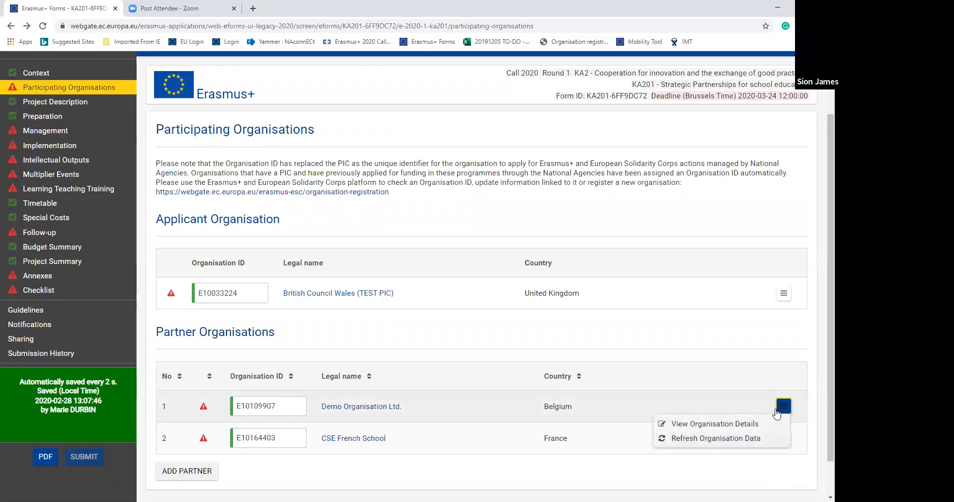
{"action": "left_click", "coordinate": [761, 427]}
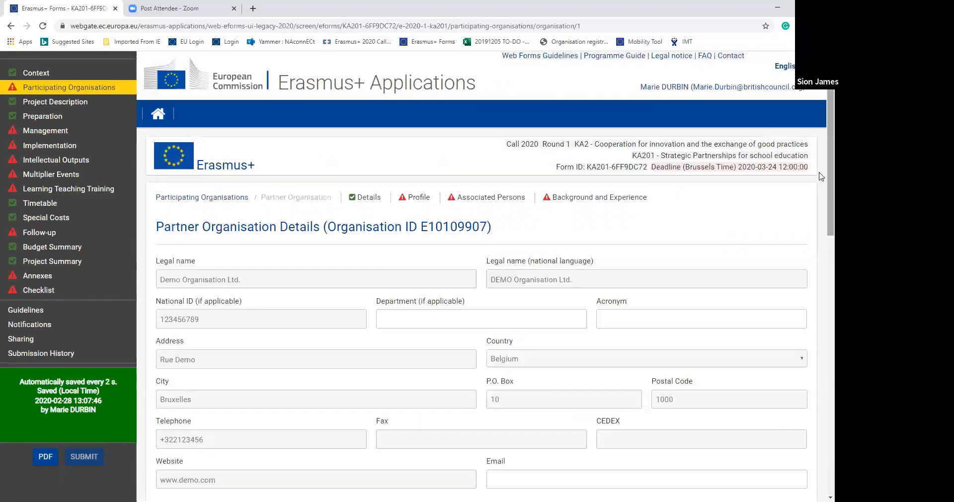
{"action": "scroll", "coordinate": [822, 191], "scroll_direction": "down", "scroll_amount": 3}
{"action": "scroll", "coordinate": [820, 302], "scroll_direction": "down", "scroll_amount": 9}
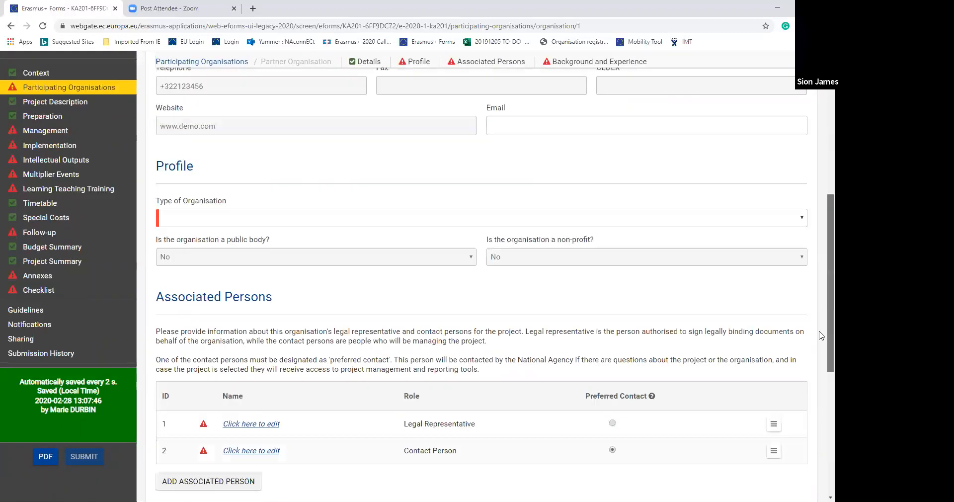
{"action": "scroll", "coordinate": [821, 348], "scroll_direction": "up", "scroll_amount": 12}
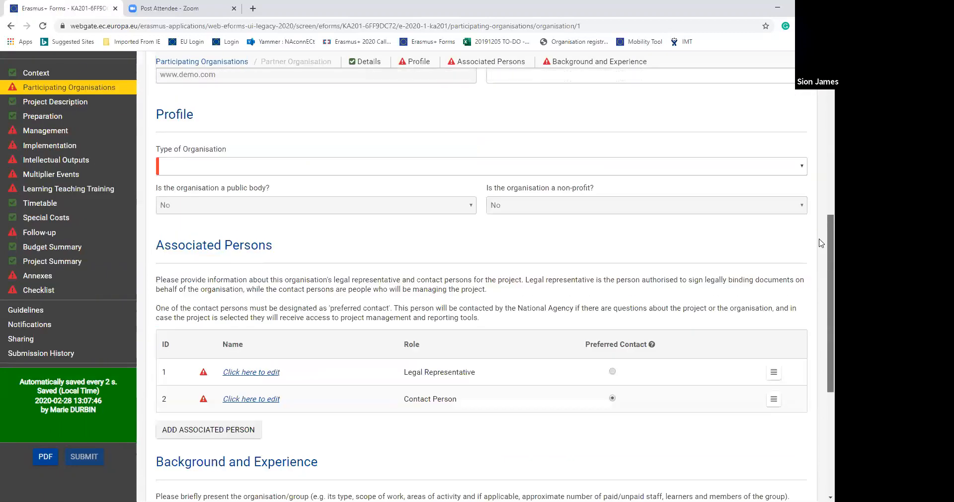
{"action": "left_click", "coordinate": [10, 27]}
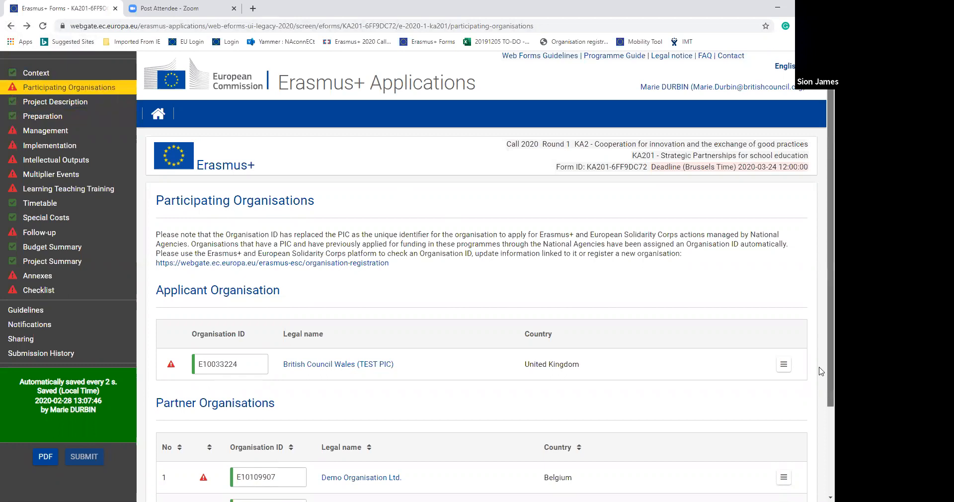
{"action": "scroll", "coordinate": [820, 371], "scroll_direction": "down", "scroll_amount": 3}
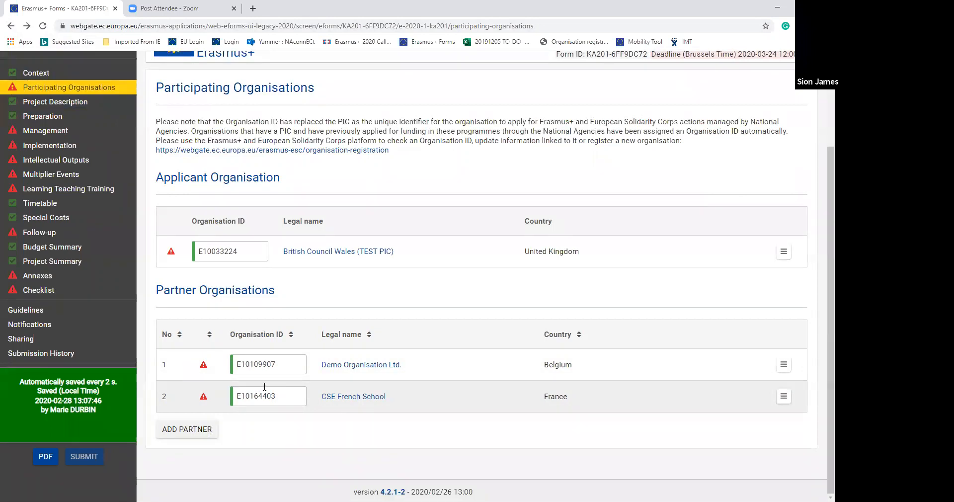
- In the Project Description section, look through the available options for the main priority and the additional priorities
{"action": "left_click", "coordinate": [83, 103]}
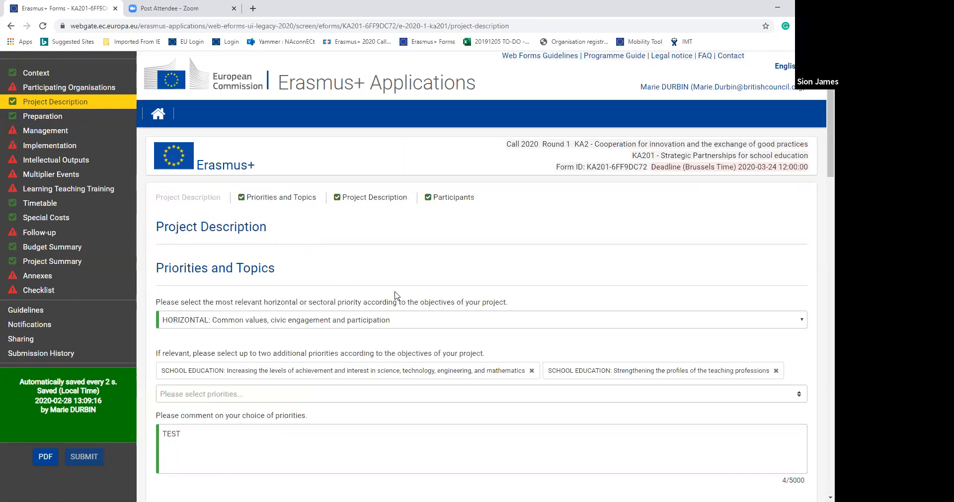
{"action": "left_click", "coordinate": [792, 323]}
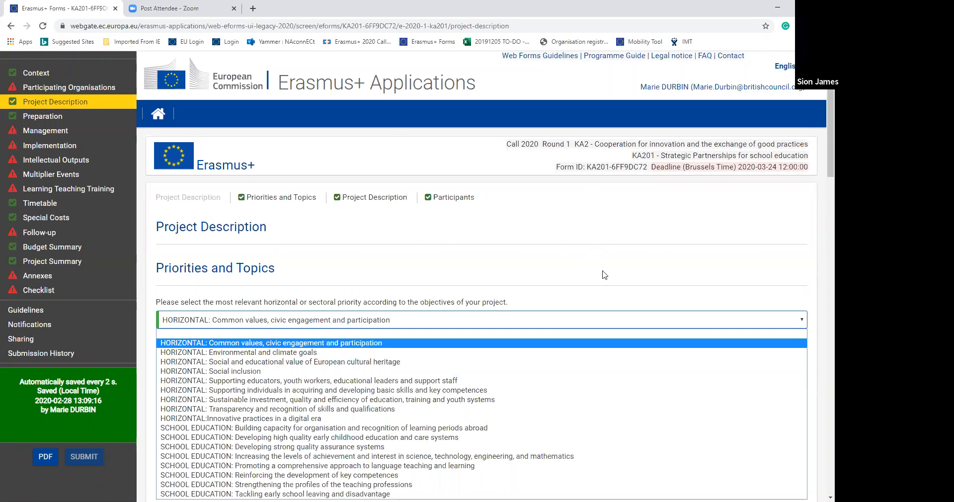
{"action": "left_click", "coordinate": [596, 307]}
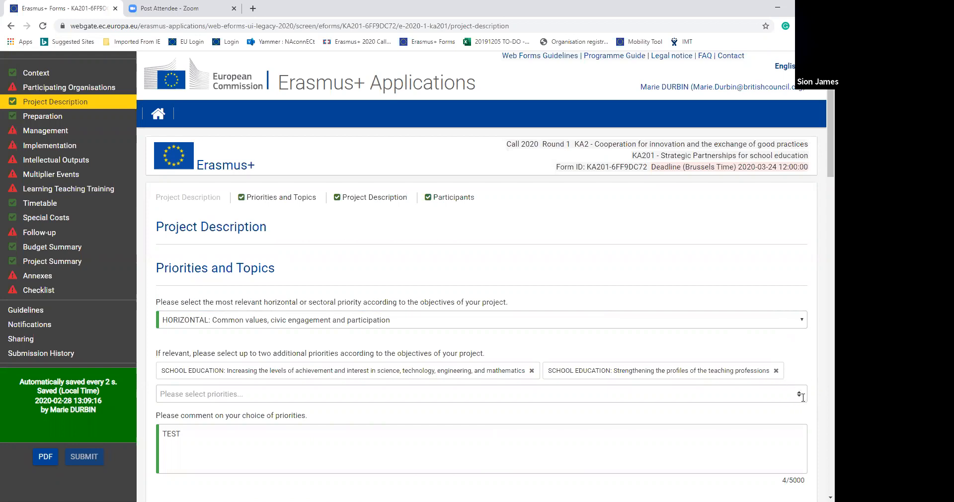
{"action": "left_click", "coordinate": [801, 393]}
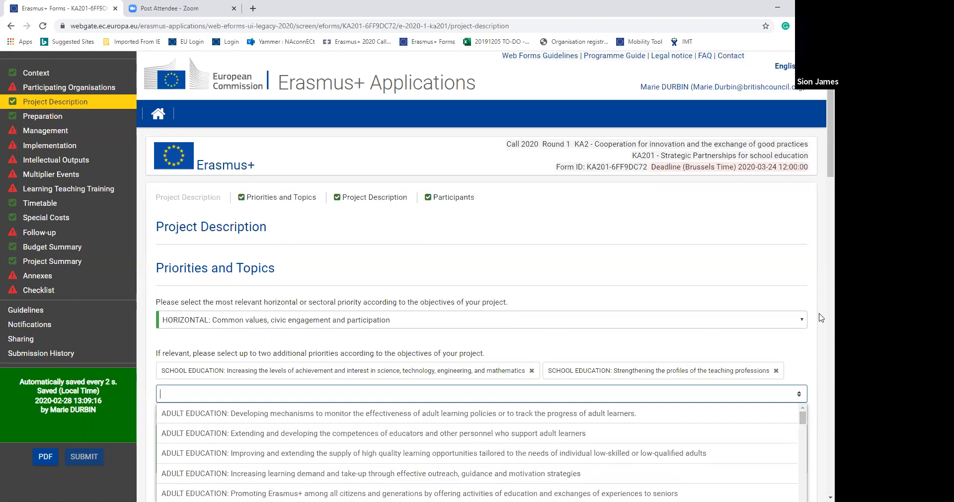
- Review the project topics and the Project Description questions on objectives, results, innovation, partners and task distribution
{"action": "left_click_drag", "start_coordinate": [821, 167], "coordinate": [821, 264]}
{"action": "left_click", "coordinate": [392, 272]}
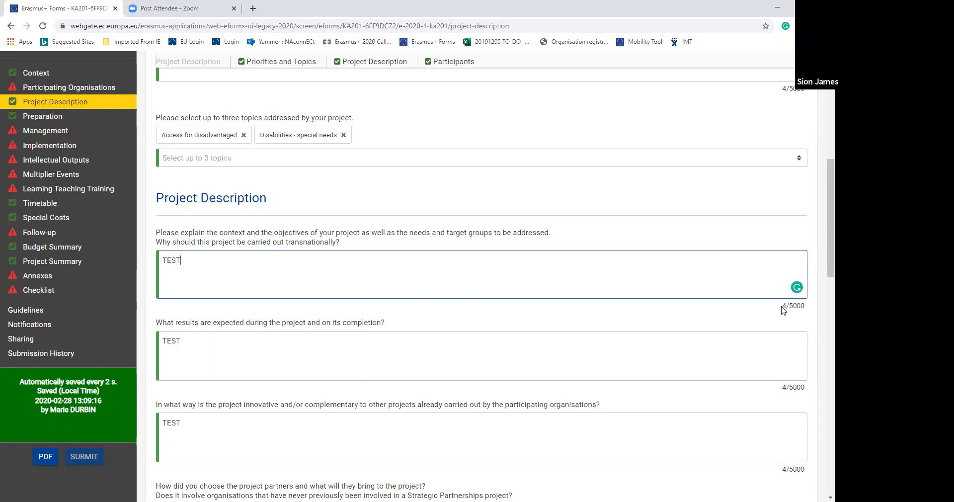
{"action": "scroll", "coordinate": [821, 272], "scroll_direction": "down", "scroll_amount": 3}
{"action": "scroll", "coordinate": [821, 271], "scroll_direction": "down", "scroll_amount": 4}
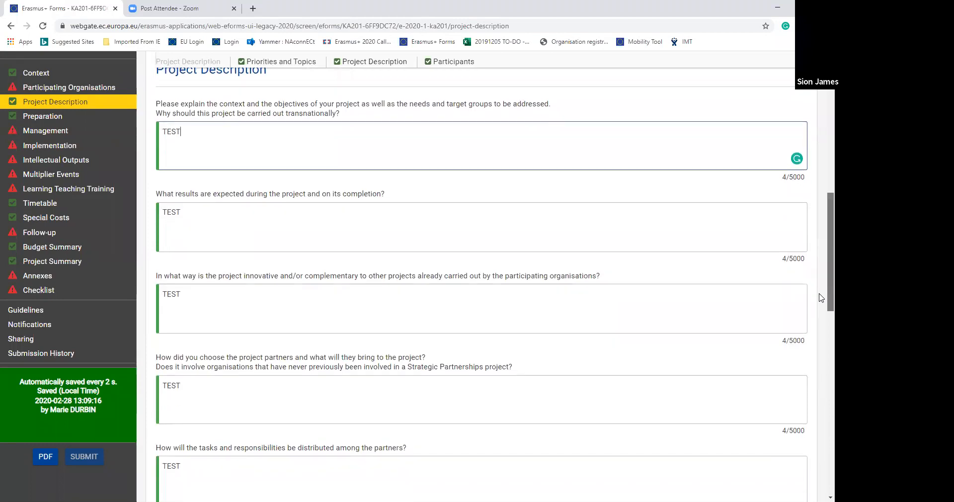
{"action": "scroll", "coordinate": [820, 298], "scroll_direction": "up", "scroll_amount": 1}
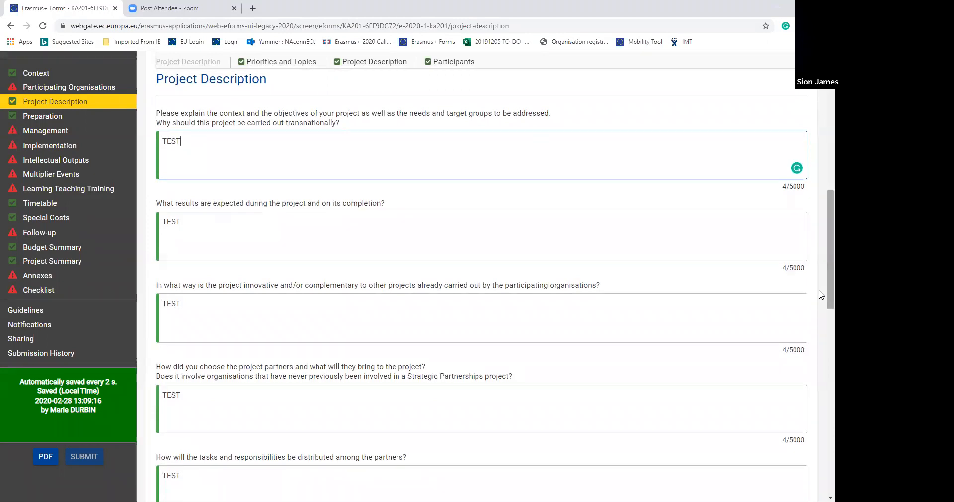
{"action": "left_click_drag", "start_coordinate": [821, 295], "coordinate": [821, 409]}
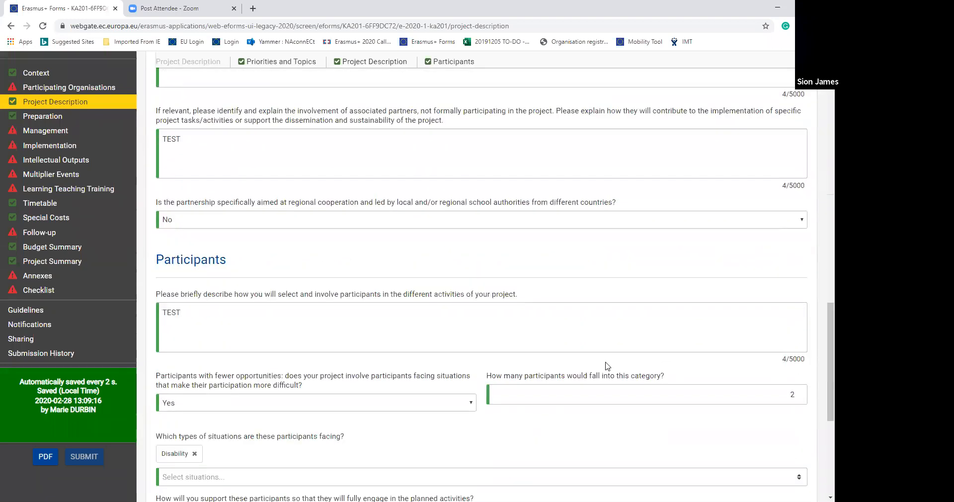
- Under Participants, set the number of participants with fewer opportunities to 4
{"action": "left_click_drag", "start_coordinate": [821, 366], "coordinate": [820, 385]}
{"action": "left_click", "coordinate": [569, 324]}
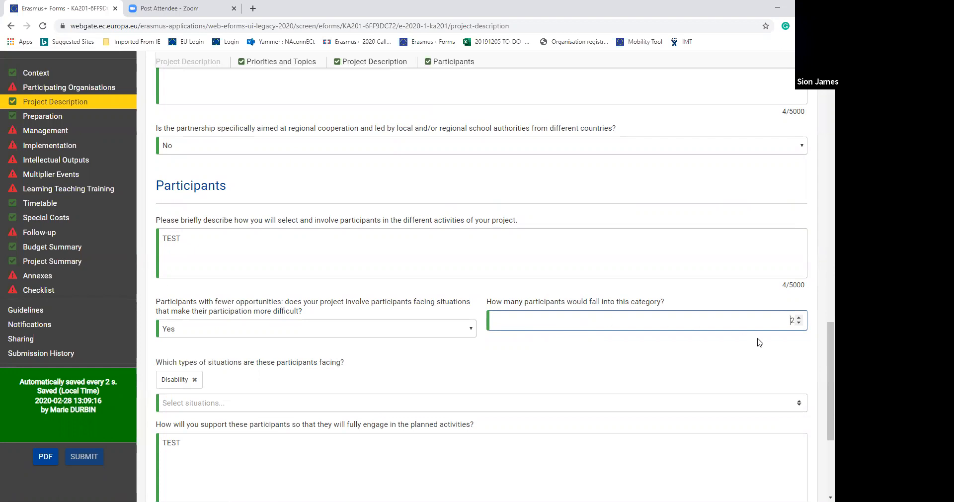
{"action": "left_click", "coordinate": [799, 317]}
{"action": "left_click", "coordinate": [799, 317]}
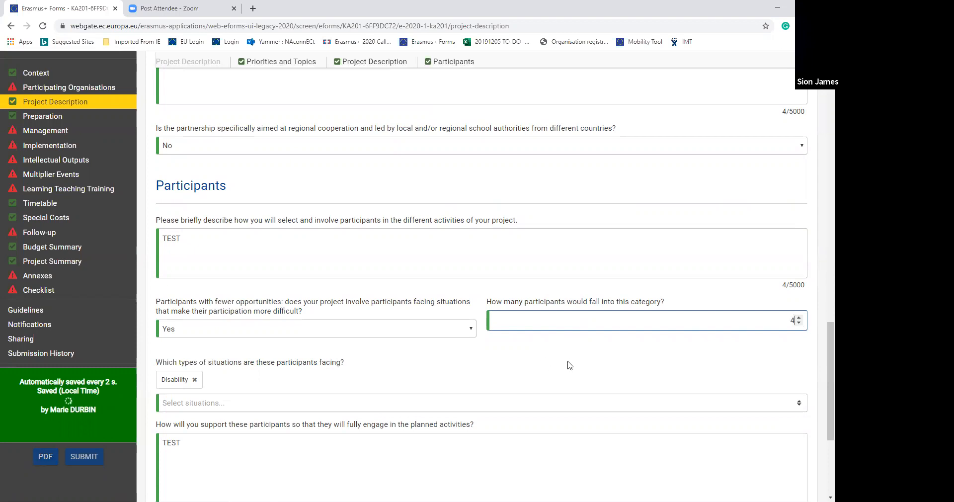
- Look through the types of situations participants may face and review the remaining Participants questions
{"action": "scroll", "coordinate": [820, 411], "scroll_direction": "down", "scroll_amount": 1}
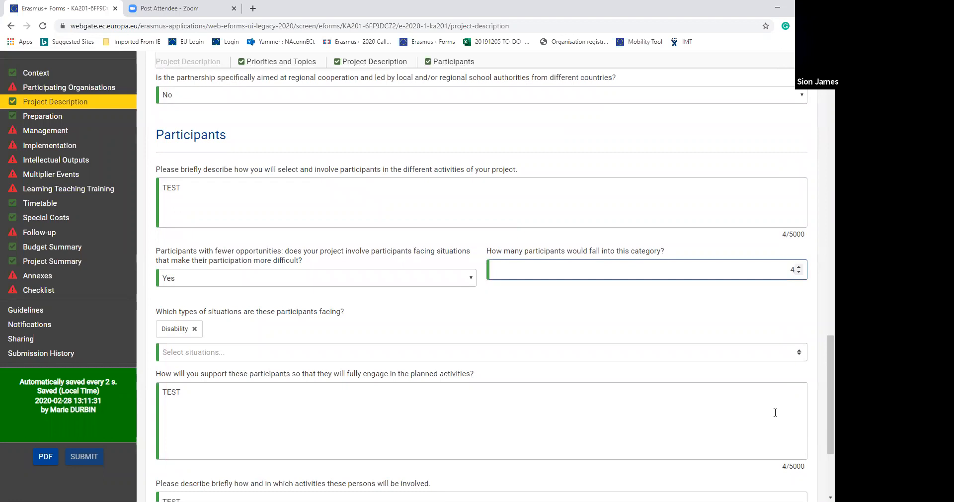
{"action": "left_click", "coordinate": [800, 353]}
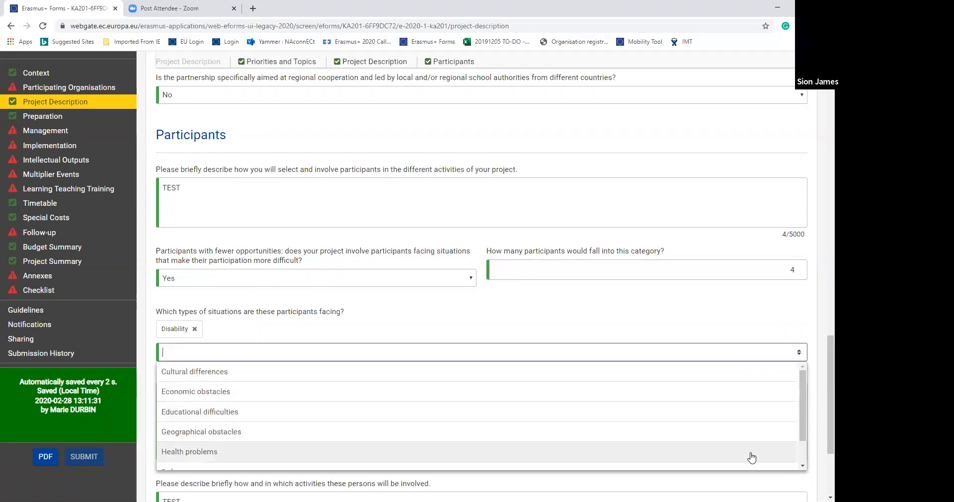
{"action": "left_click", "coordinate": [770, 316]}
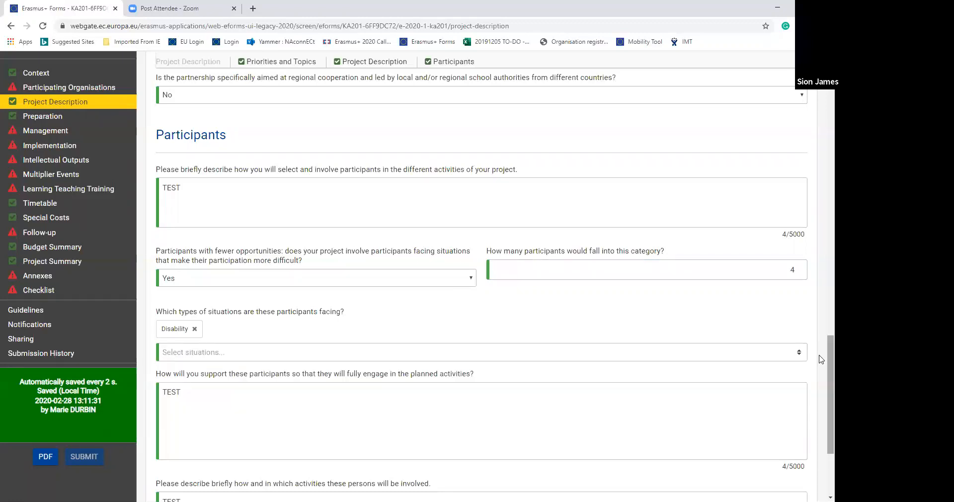
{"action": "scroll", "coordinate": [822, 363], "scroll_direction": "down", "scroll_amount": 1}
{"action": "scroll", "coordinate": [821, 382], "scroll_direction": "down", "scroll_amount": 2}
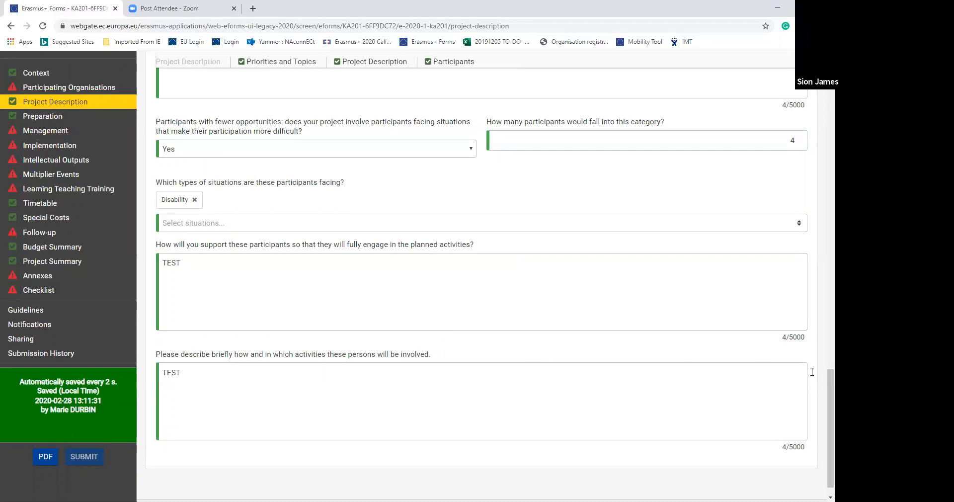
{"action": "scroll", "coordinate": [822, 397], "scroll_direction": "down", "scroll_amount": 1}
{"action": "scroll", "coordinate": [821, 417], "scroll_direction": "up", "scroll_amount": 15}
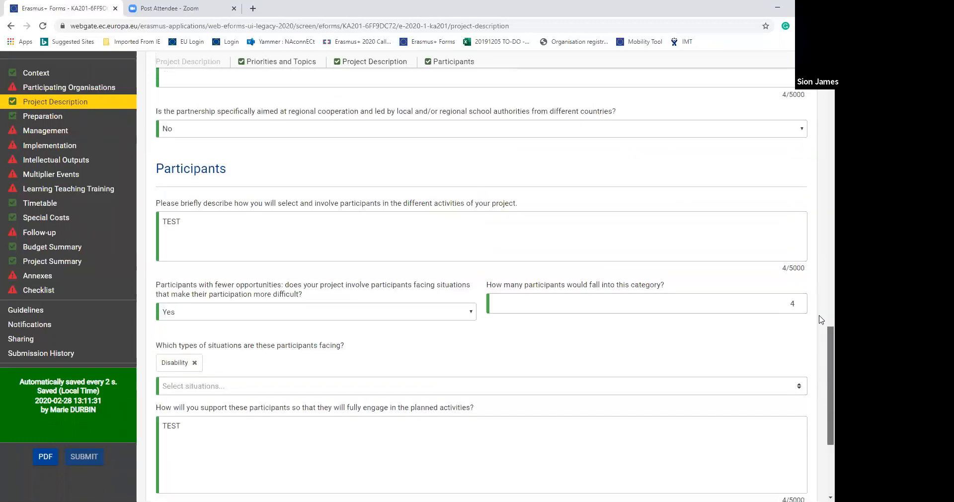
{"action": "scroll", "coordinate": [821, 173], "scroll_direction": "up", "scroll_amount": 3}
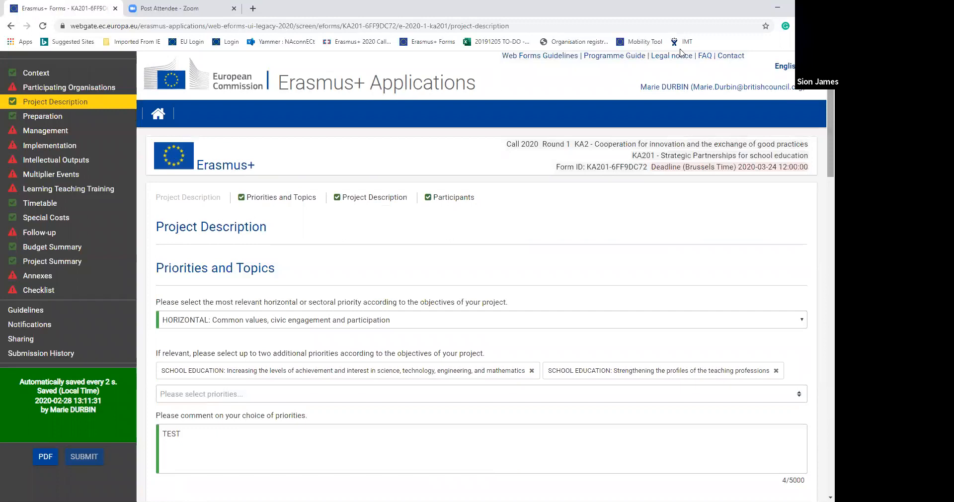
- Review the Preparation section and the Management section's funds, transnational meetings and Project Management questions
{"action": "left_click", "coordinate": [47, 116]}
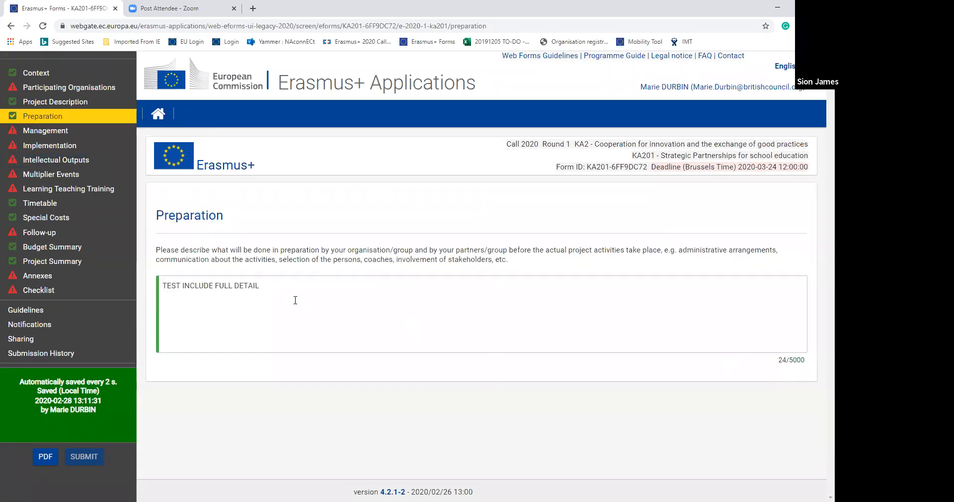
{"action": "left_click", "coordinate": [54, 131]}
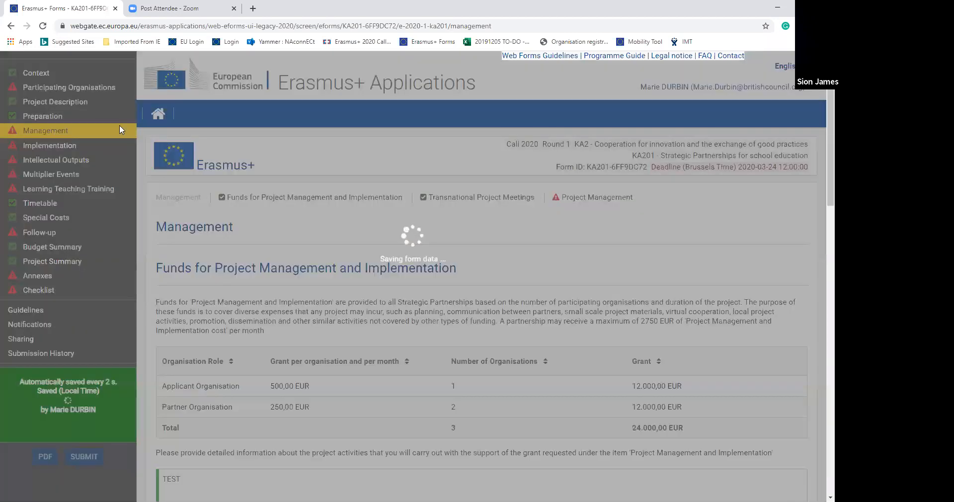
{"action": "left_click_drag", "start_coordinate": [819, 141], "coordinate": [822, 203]}
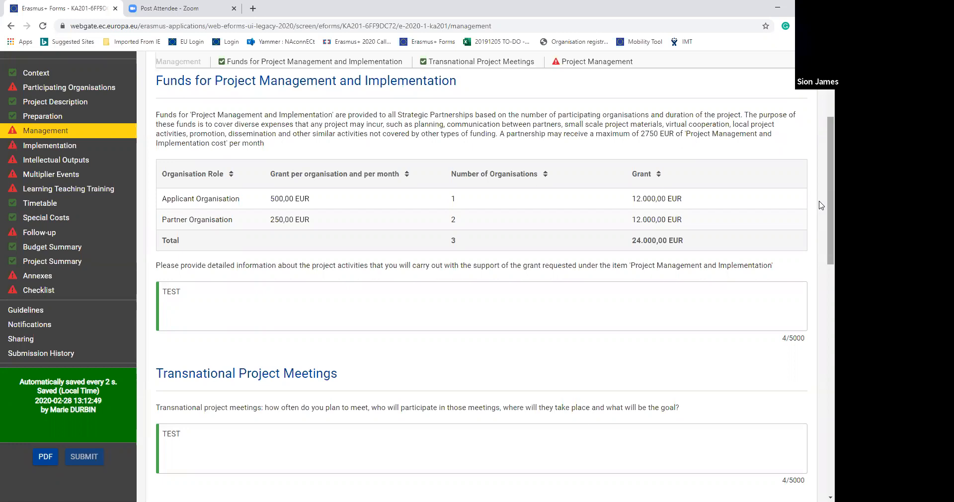
{"action": "left_click_drag", "start_coordinate": [821, 148], "coordinate": [820, 341]}
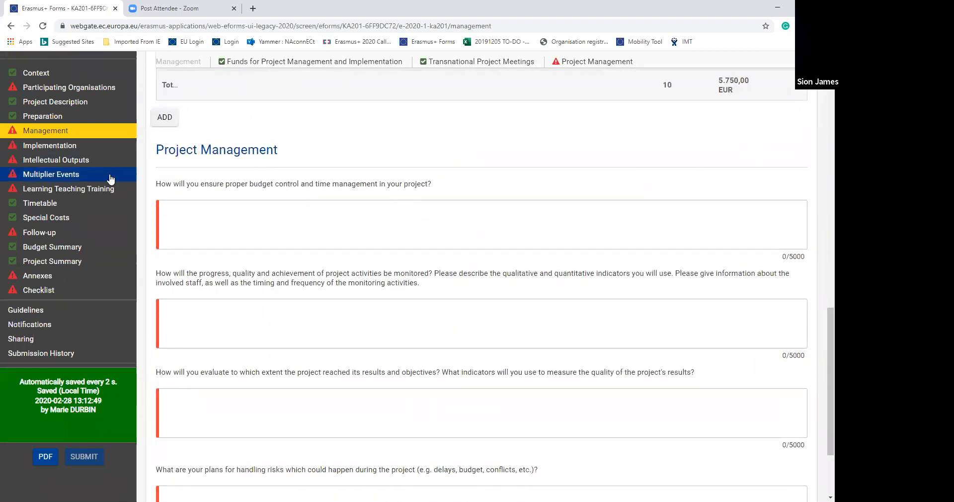
- Glance at the Learning, Teaching, Training section and open the details of transnational project meeting TPM1 under Management
{"action": "left_click", "coordinate": [102, 194]}
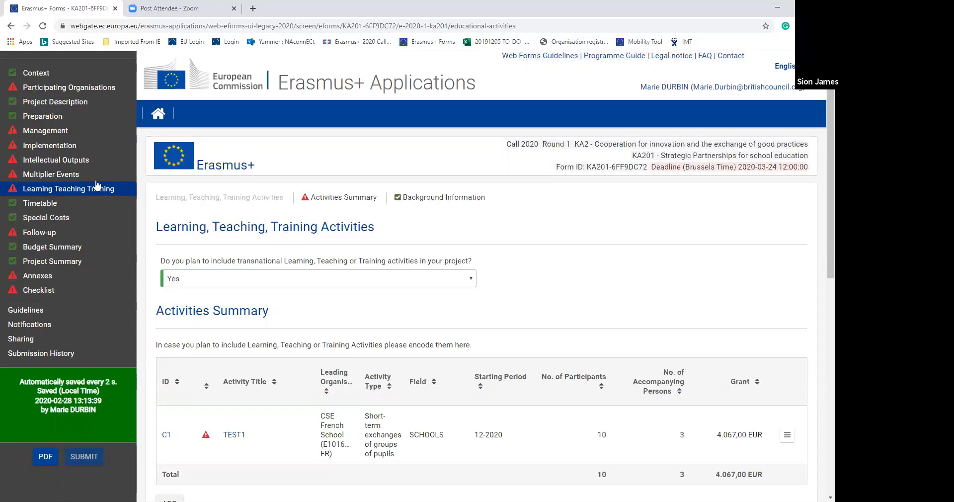
{"action": "left_click", "coordinate": [70, 132]}
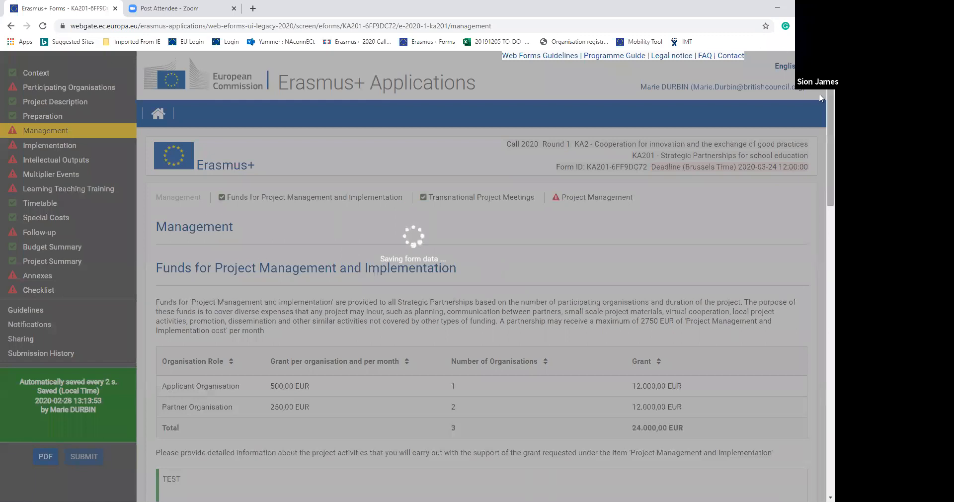
{"action": "scroll", "coordinate": [819, 111], "scroll_direction": "down", "scroll_amount": 6}
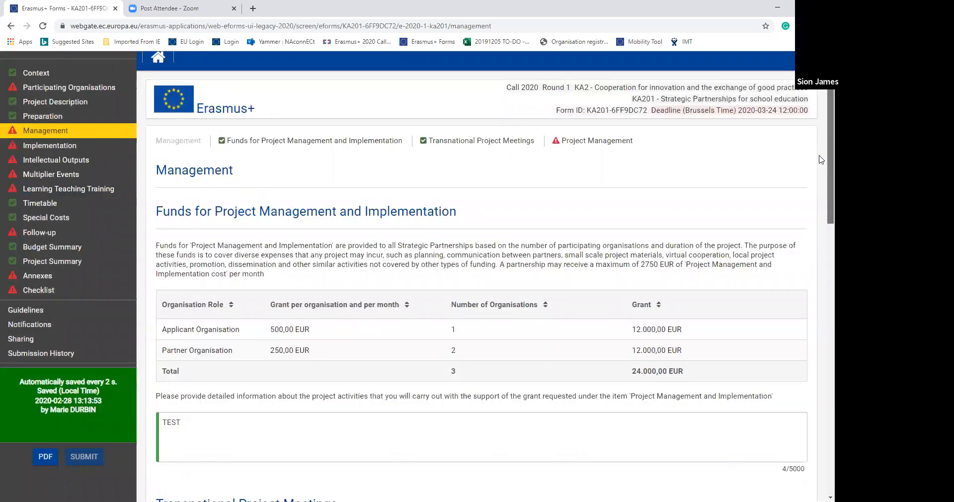
{"action": "scroll", "coordinate": [820, 231], "scroll_direction": "down", "scroll_amount": 4}
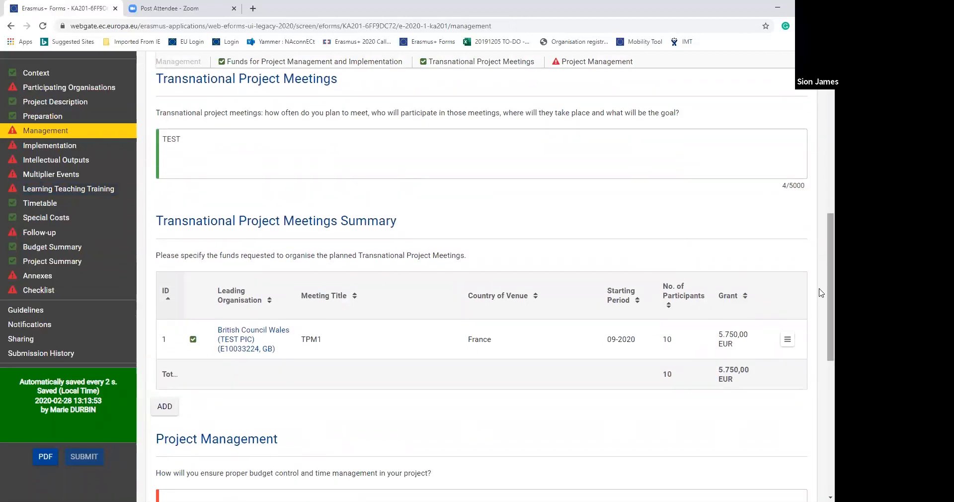
{"action": "scroll", "coordinate": [820, 308], "scroll_direction": "down", "scroll_amount": 2}
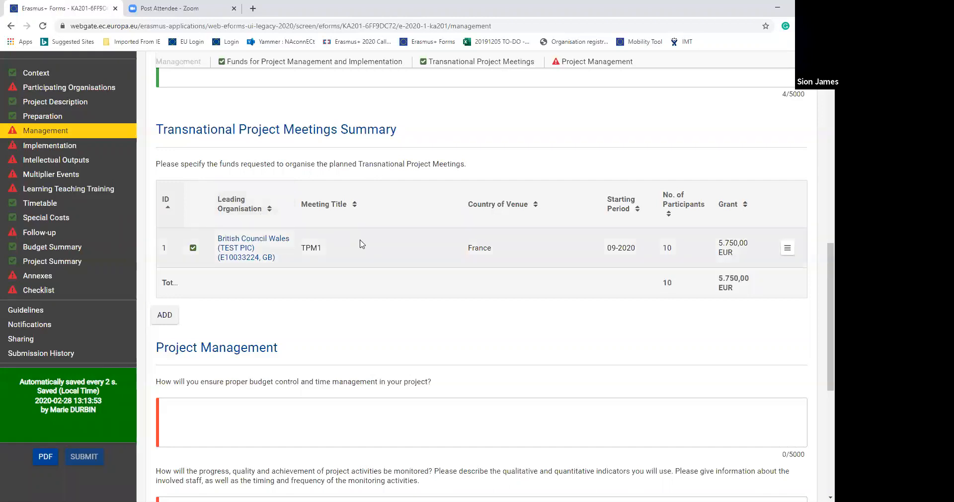
{"action": "left_click", "coordinate": [788, 249]}
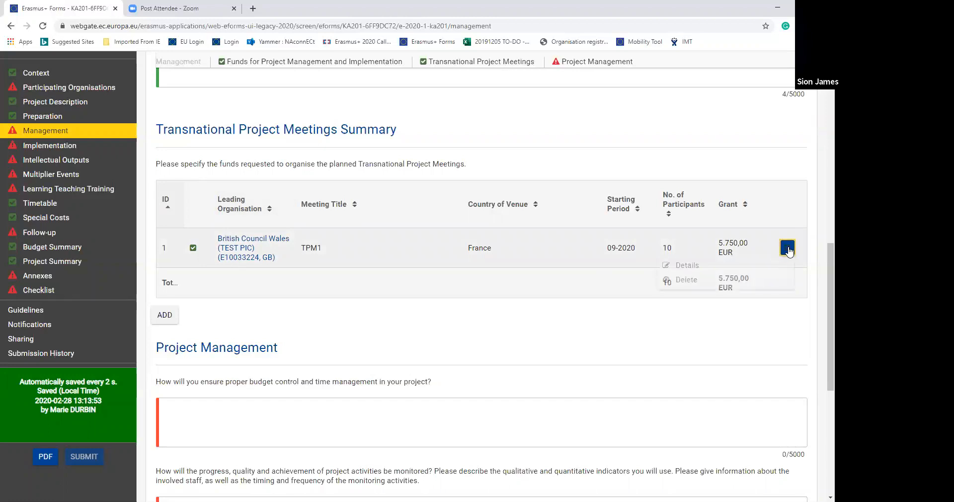
{"action": "left_click", "coordinate": [689, 269]}
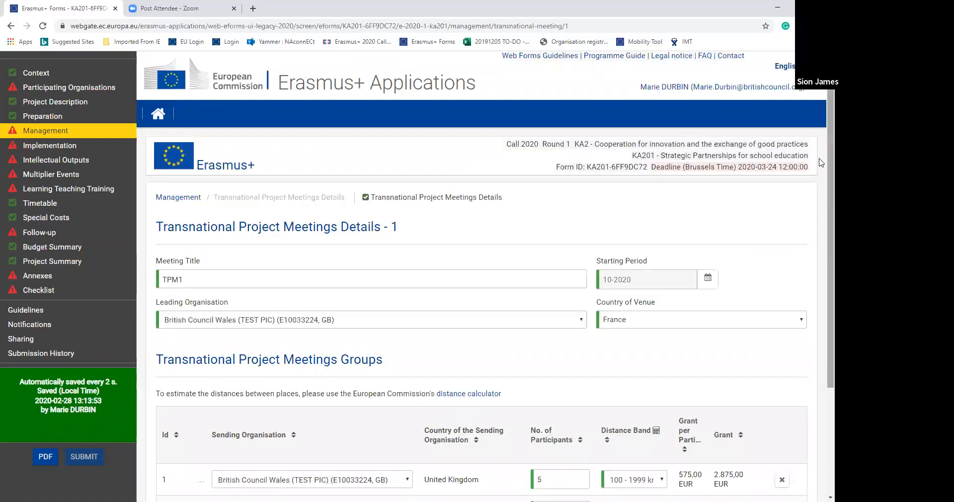
- Review the TPM1 transnational meeting groups and the questions in the Implementation section
{"action": "scroll", "coordinate": [821, 164], "scroll_direction": "down", "scroll_amount": 3}
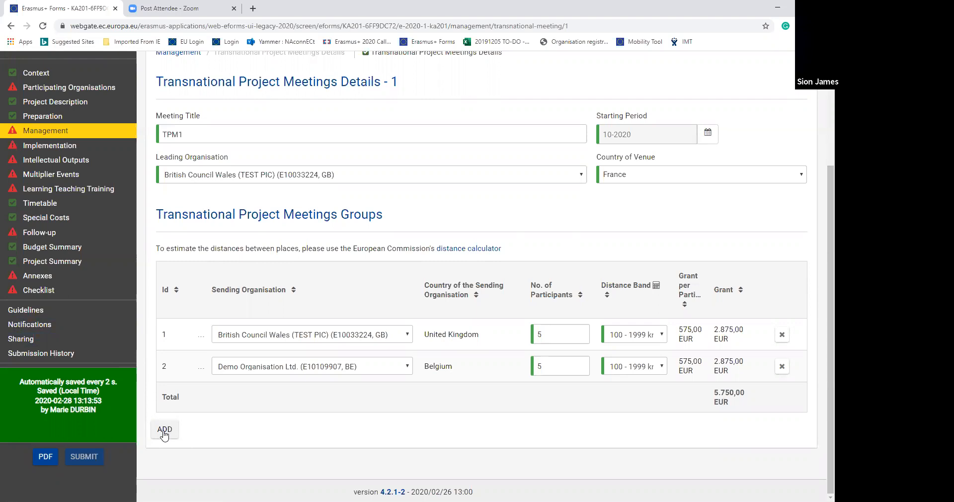
{"action": "left_click", "coordinate": [65, 149]}
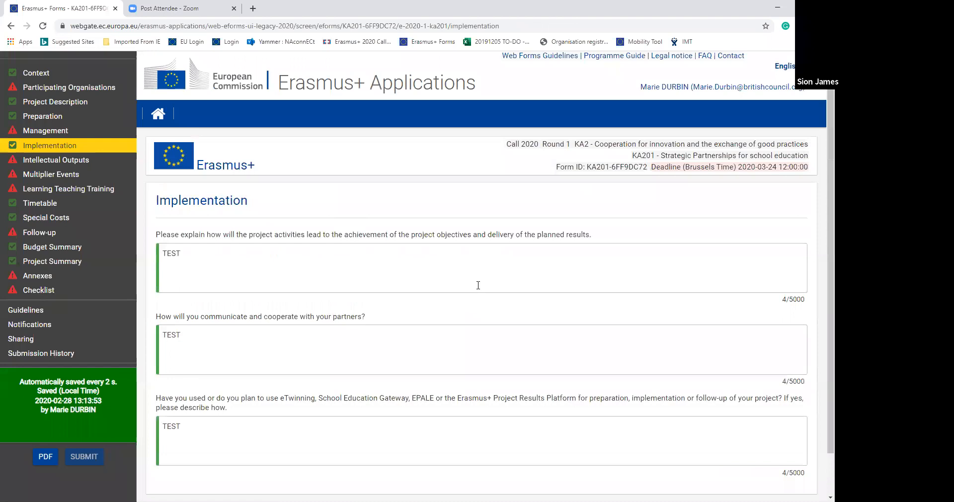
{"action": "scroll", "coordinate": [820, 231], "scroll_direction": "down", "scroll_amount": 2}
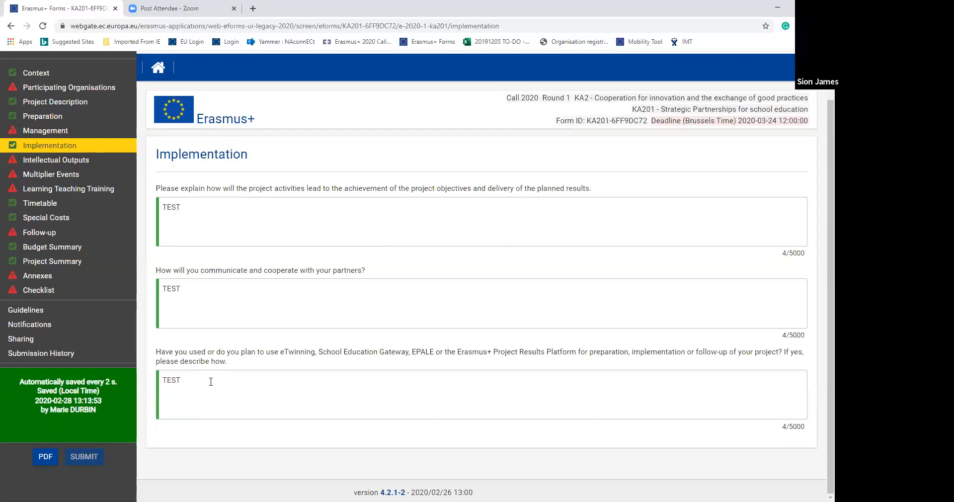
- Answer Yes to including Intellectual Outputs in the project and open the details of output O1
{"action": "left_click", "coordinate": [76, 162]}
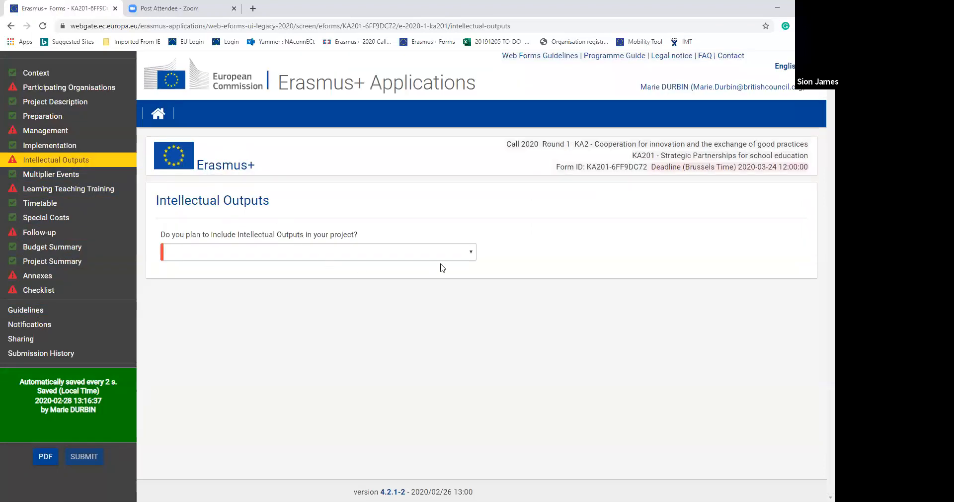
{"action": "left_click", "coordinate": [467, 253]}
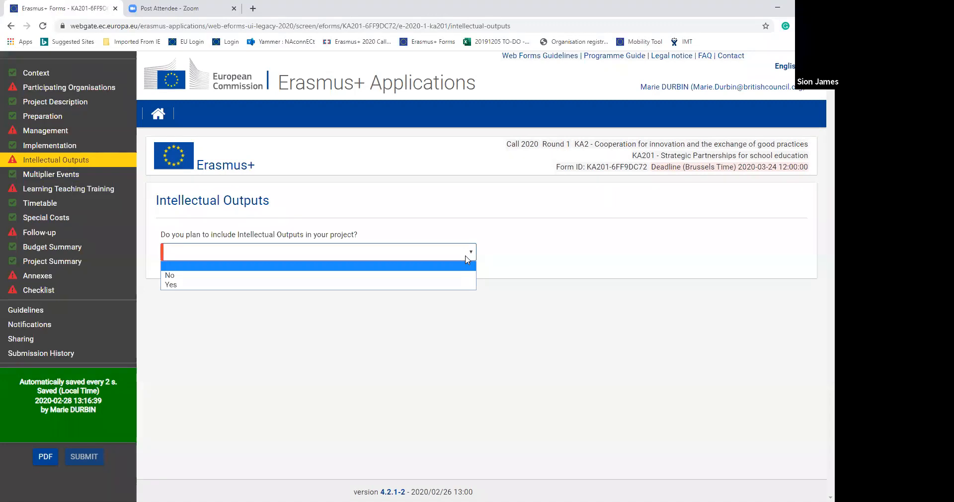
{"action": "left_click", "coordinate": [458, 285]}
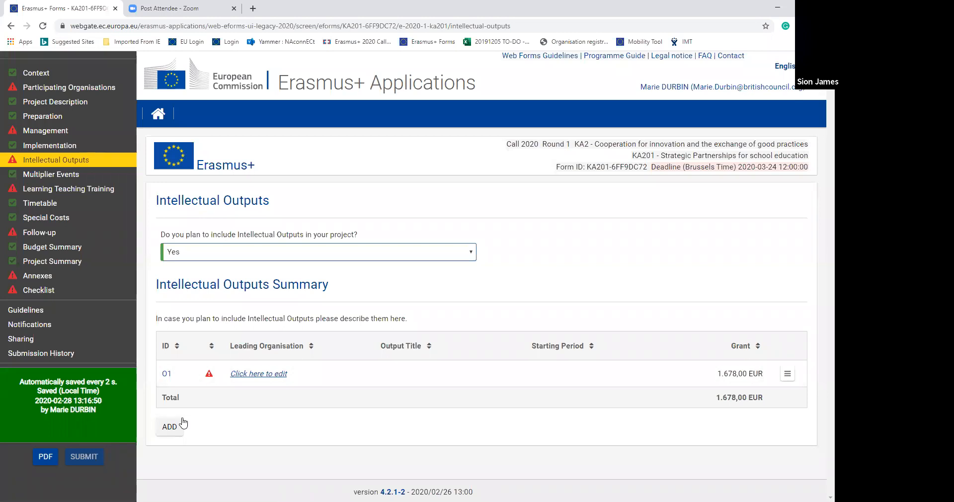
{"action": "left_click", "coordinate": [267, 374]}
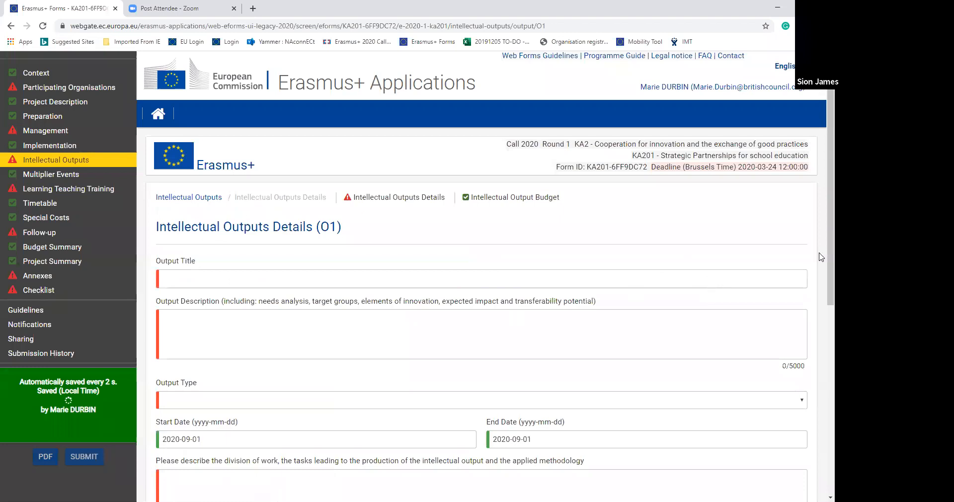
- Enter "test" as O1's title and description, and set the output type to Learning / teaching / training material – Educational game
{"action": "scroll", "coordinate": [820, 257], "scroll_direction": "down", "scroll_amount": 1}
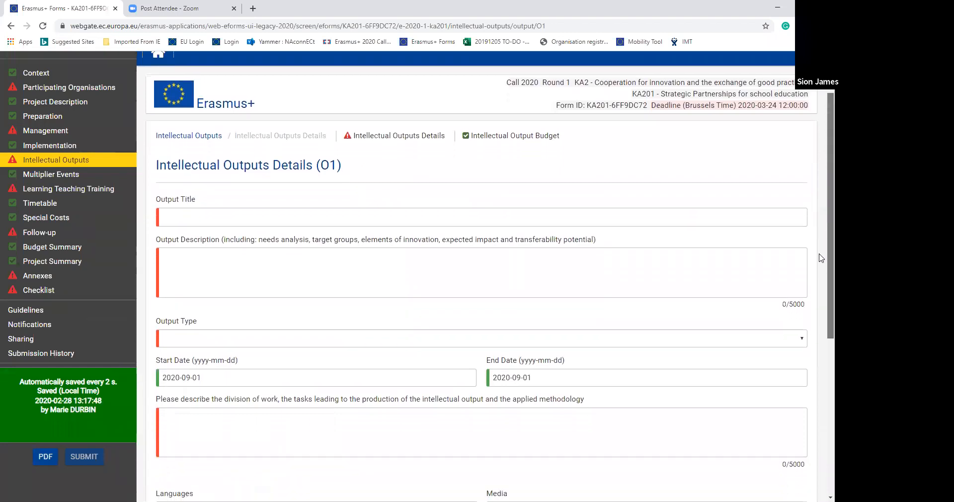
{"action": "scroll", "coordinate": [821, 258], "scroll_direction": "down", "scroll_amount": 1}
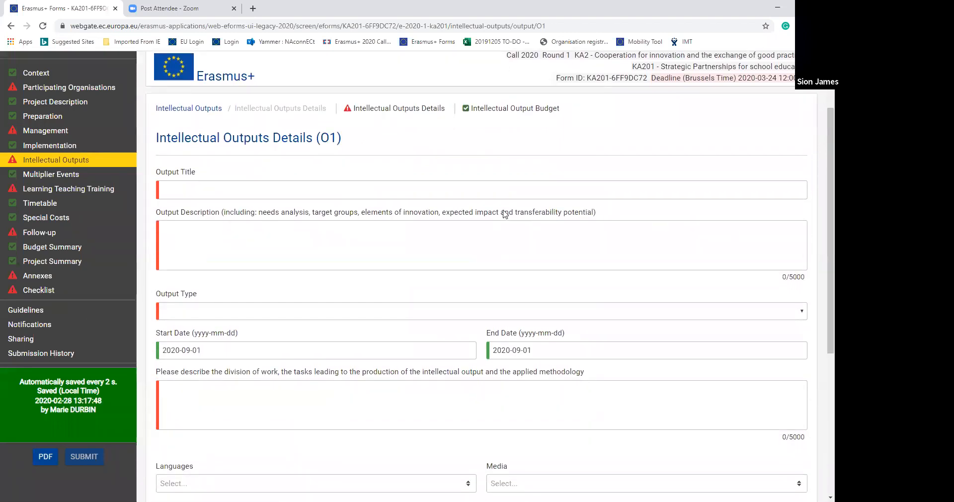
{"action": "left_click", "coordinate": [197, 184]}
{"action": "type", "text": "test"}
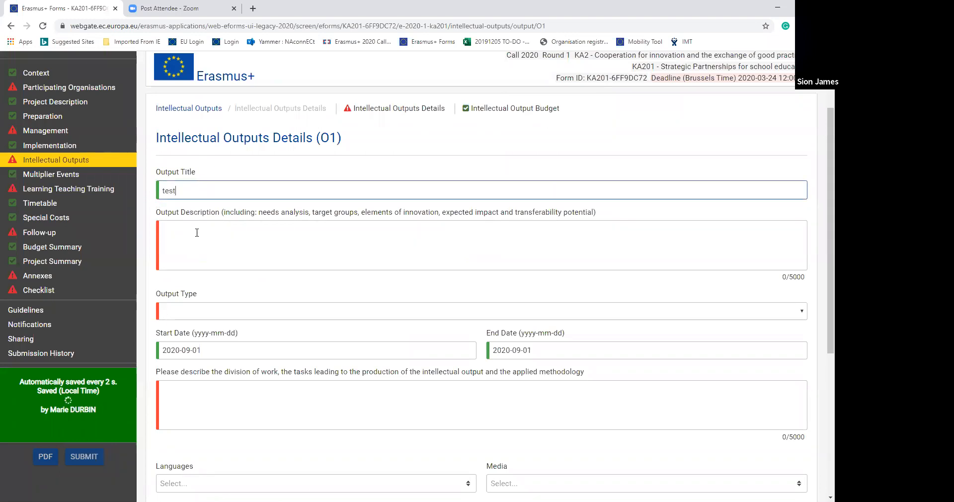
{"action": "left_click", "coordinate": [196, 232]}
{"action": "type", "text": "test"}
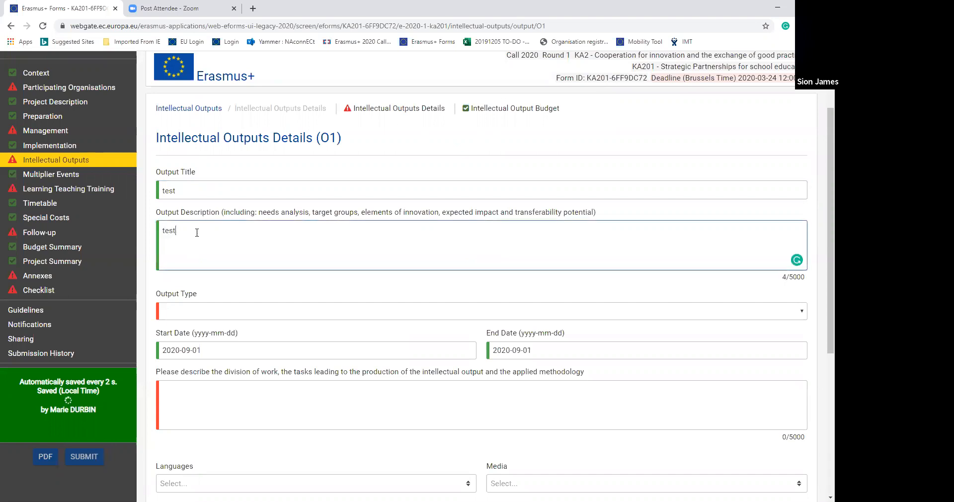
{"action": "left_click", "coordinate": [187, 311]}
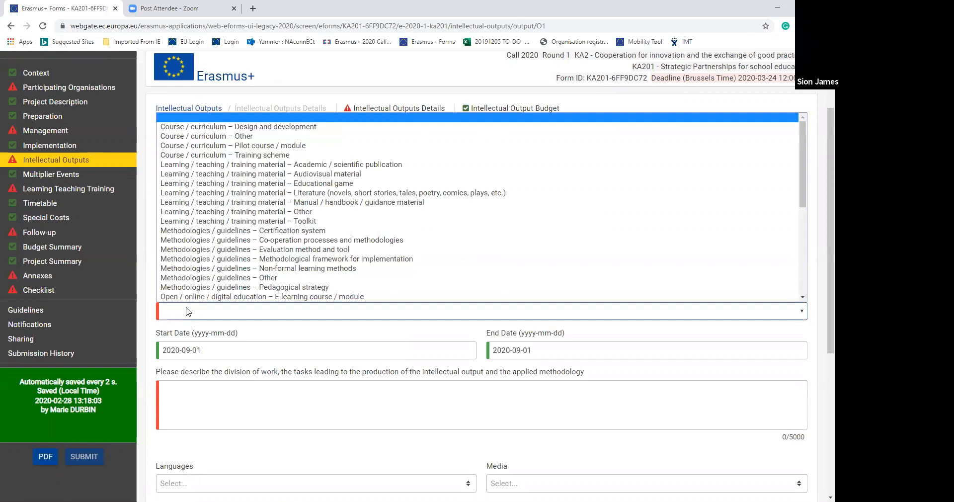
{"action": "left_click", "coordinate": [247, 184]}
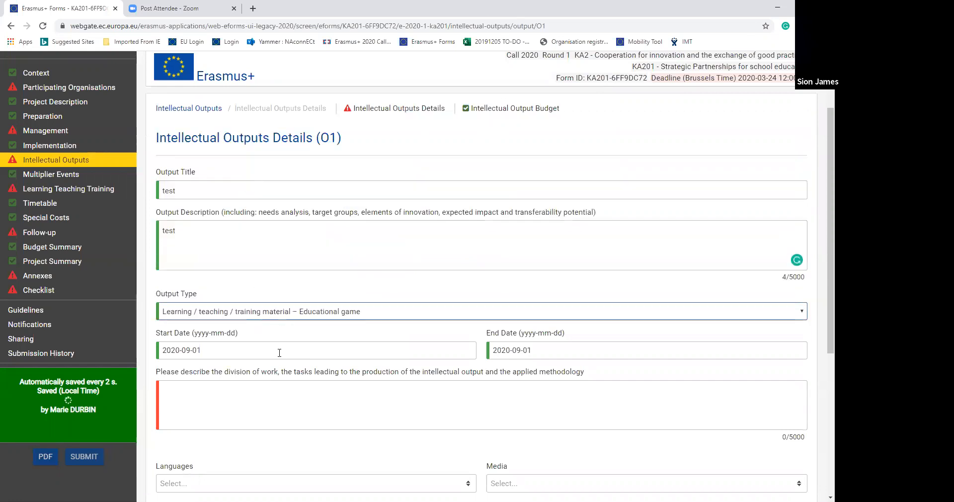
- Set O1's start date to 2020-10-01 and end date to 2020-10-10, and enter "test" as the division of work and methodology
{"action": "left_click", "coordinate": [279, 352]}
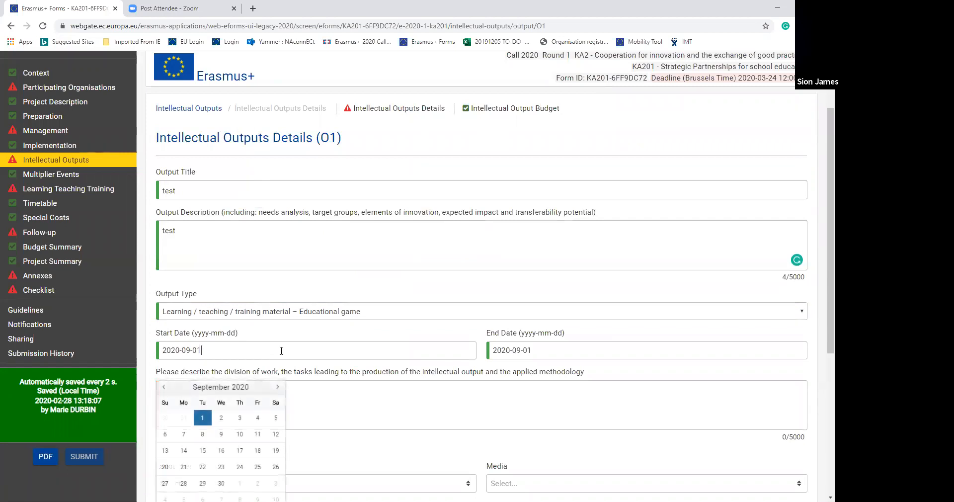
{"action": "left_click", "coordinate": [278, 388]}
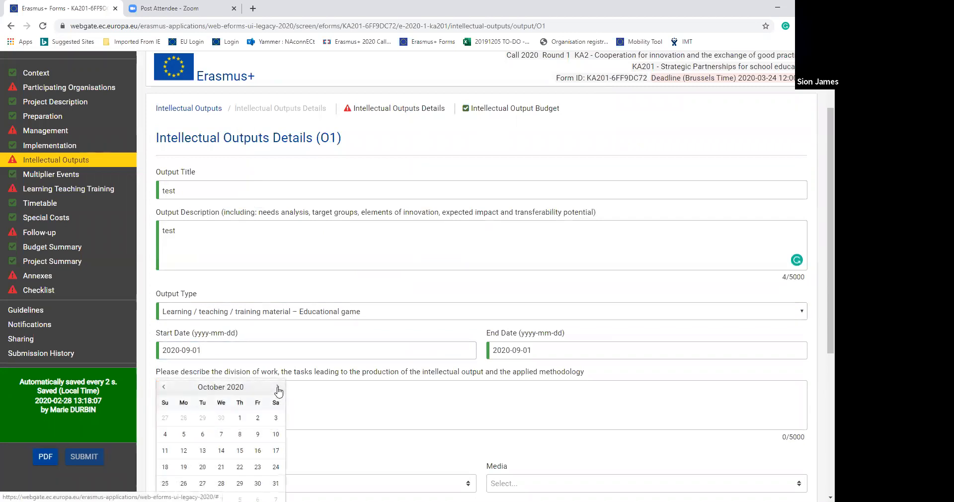
{"action": "left_click", "coordinate": [239, 418]}
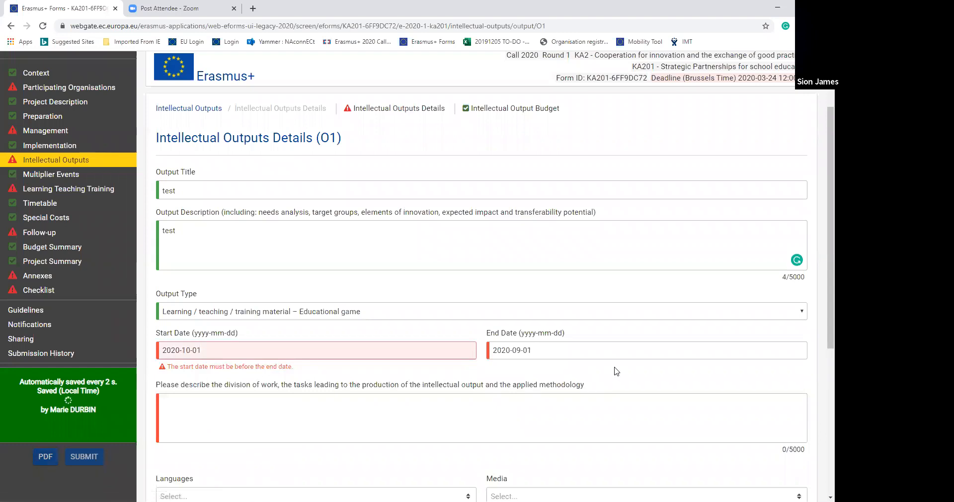
{"action": "left_click", "coordinate": [619, 353]}
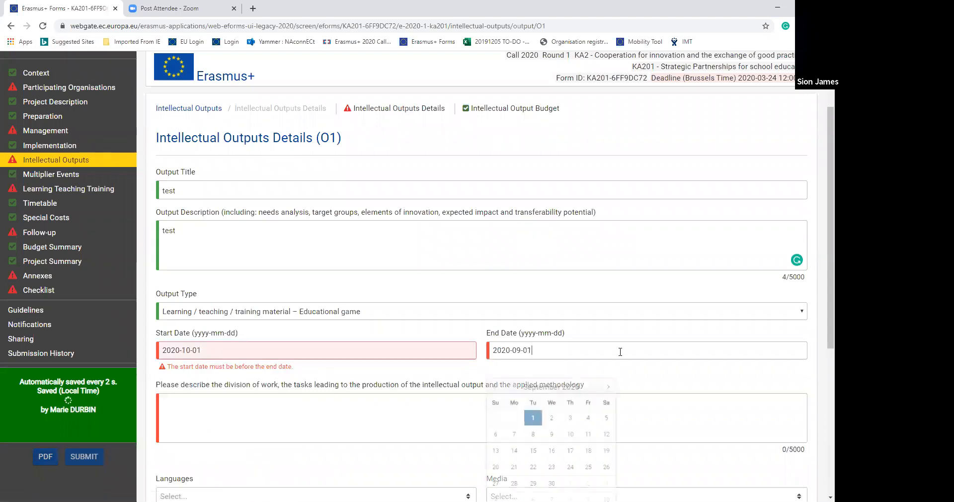
{"action": "left_click", "coordinate": [608, 387]}
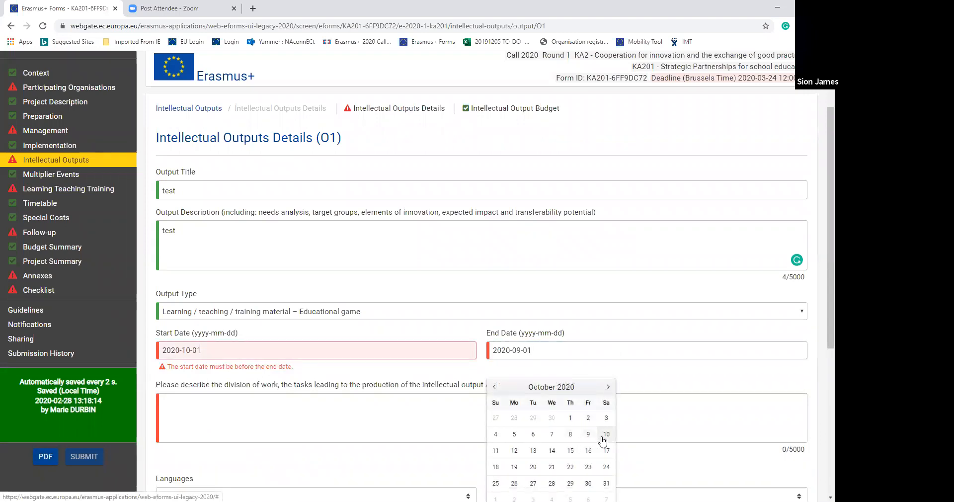
{"action": "left_click", "coordinate": [605, 437]}
{"action": "left_click", "coordinate": [351, 408]}
{"action": "type", "text": "test"}
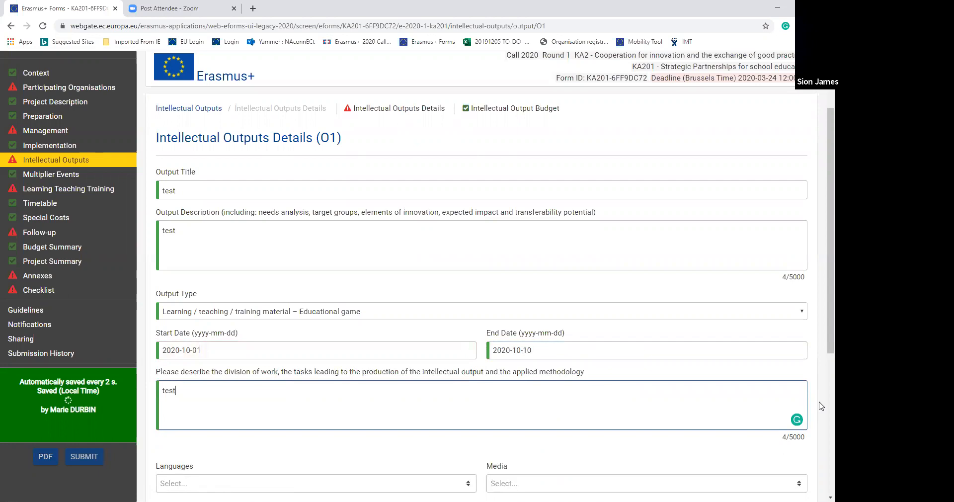
- Add Bulgarian as the language and CD as the medium of intellectual output O1
{"action": "scroll", "coordinate": [821, 322], "scroll_direction": "down", "scroll_amount": 1}
{"action": "scroll", "coordinate": [820, 323], "scroll_direction": "down", "scroll_amount": 2}
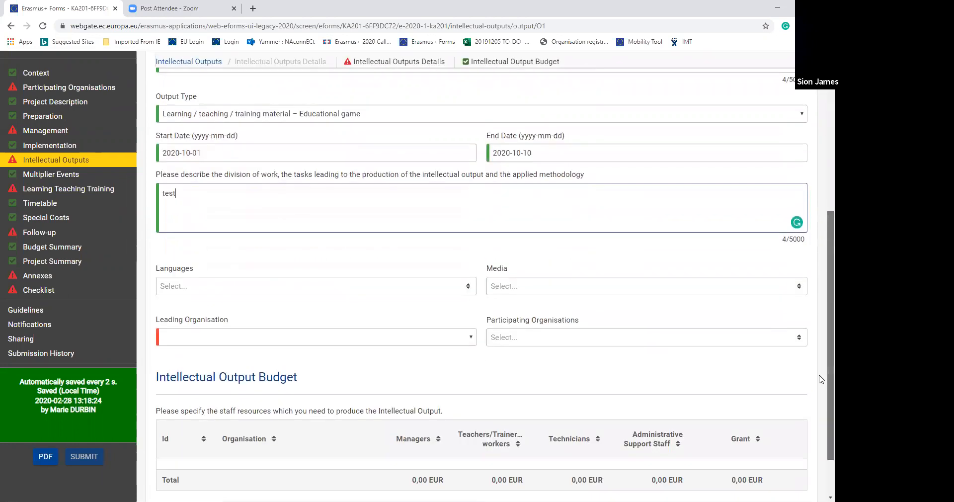
{"action": "left_click", "coordinate": [469, 283]}
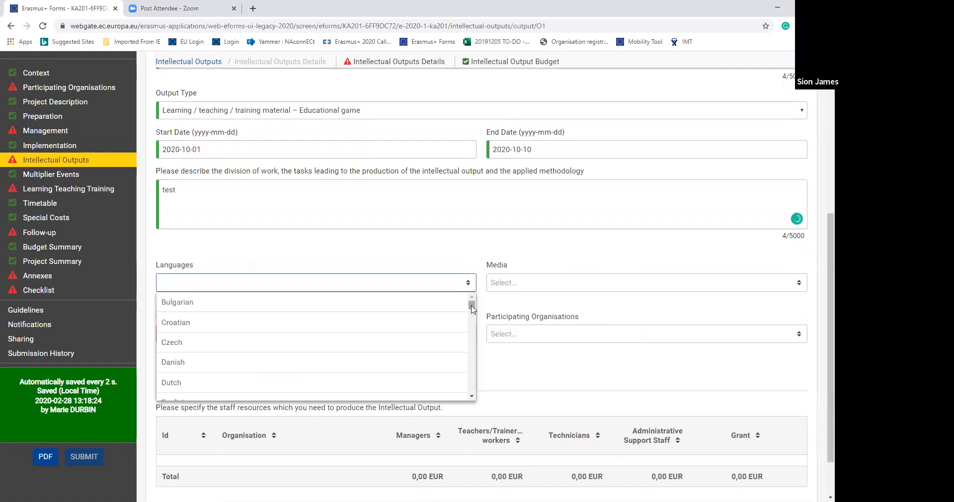
{"action": "mouse_move", "coordinate": [470, 307]}
{"action": "left_mouse_down"}
{"action": "mouse_move", "coordinate": [475, 338]}
{"action": "mouse_move", "coordinate": [457, 302]}
{"action": "left_mouse_up"}
{"action": "scroll", "coordinate": [470, 335], "scroll_direction": "down", "scroll_amount": 20}
{"action": "left_click", "coordinate": [440, 302]}
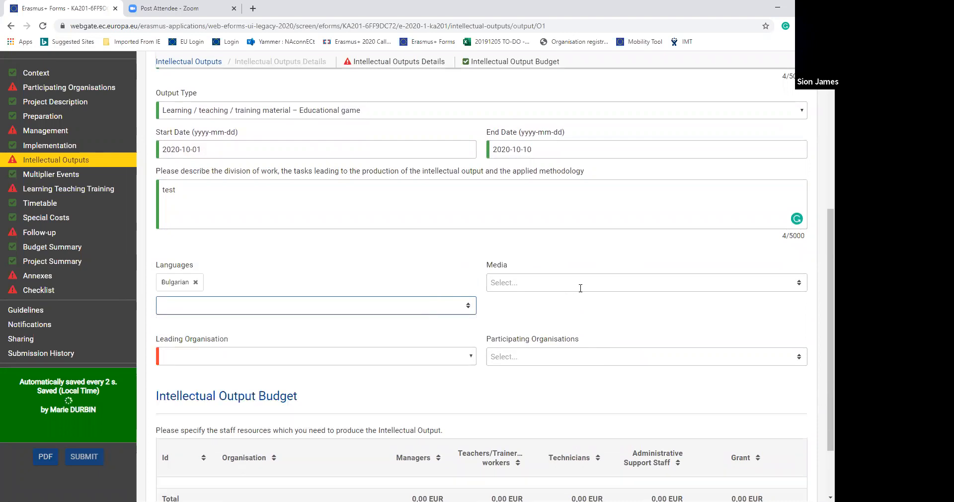
{"action": "left_click", "coordinate": [545, 283]}
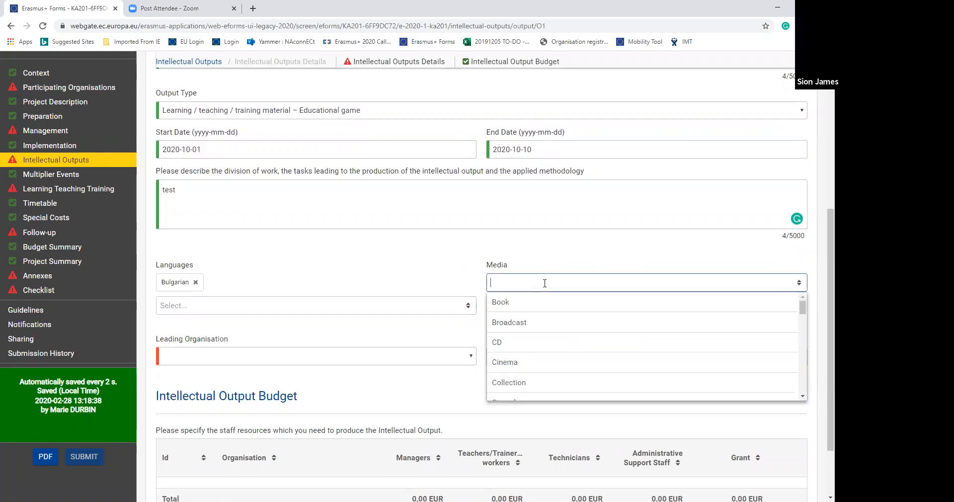
{"action": "left_click", "coordinate": [522, 343]}
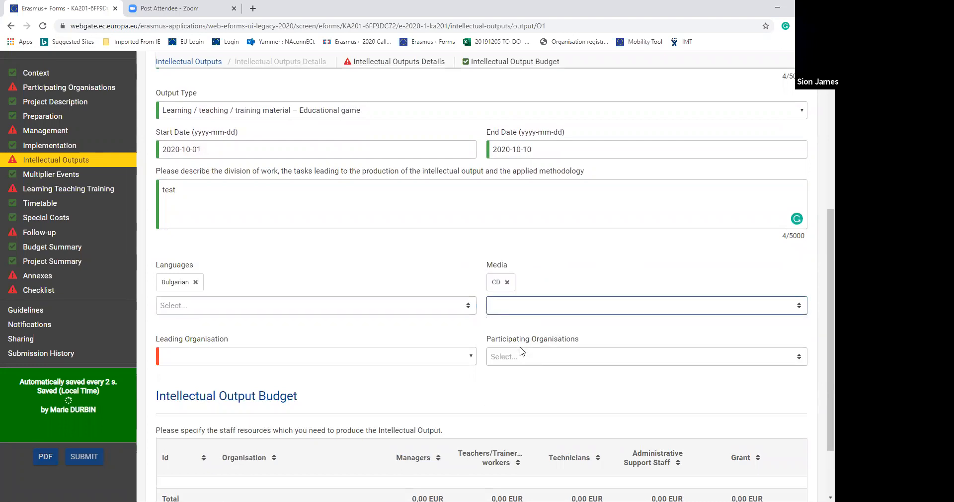
- Make British Council Wales (TEST PIC) the leading organisation of O1 and add CSE French School as a participating organisation
{"action": "left_click", "coordinate": [467, 357]}
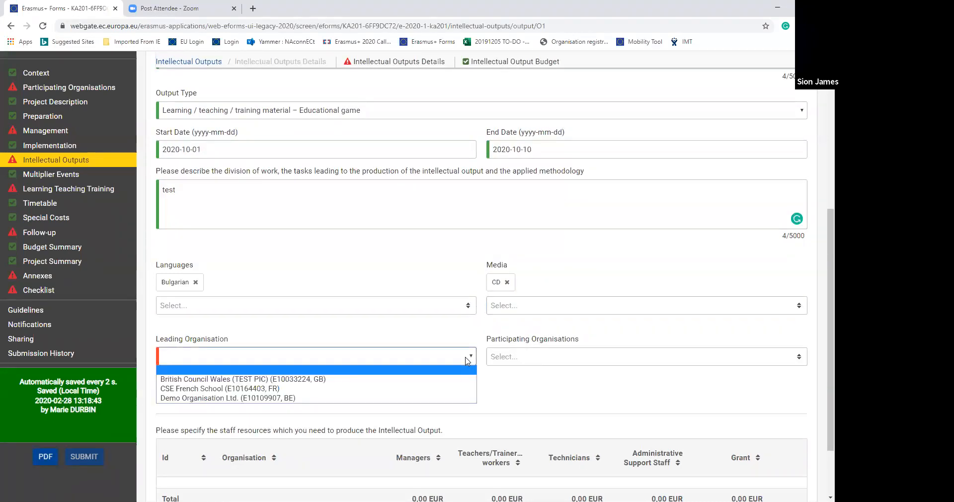
{"action": "left_click", "coordinate": [446, 383]}
{"action": "left_click", "coordinate": [602, 358]}
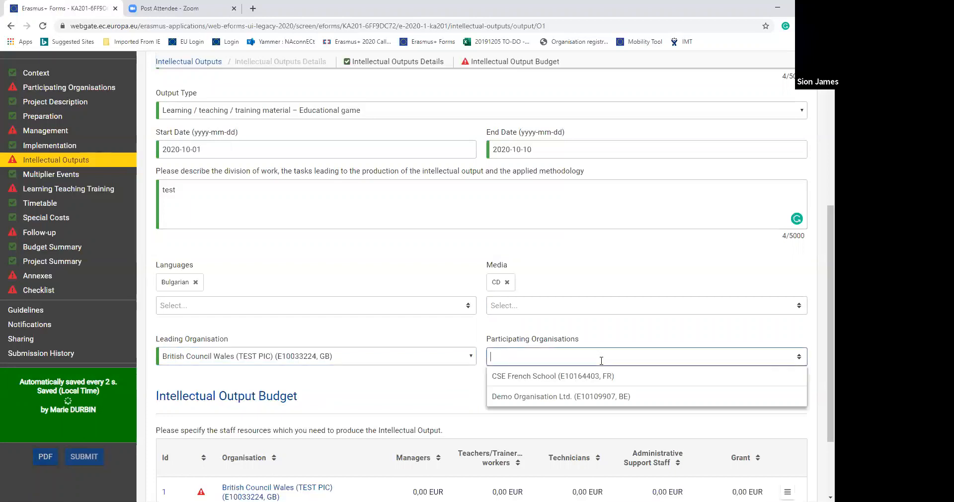
{"action": "left_click", "coordinate": [595, 378]}
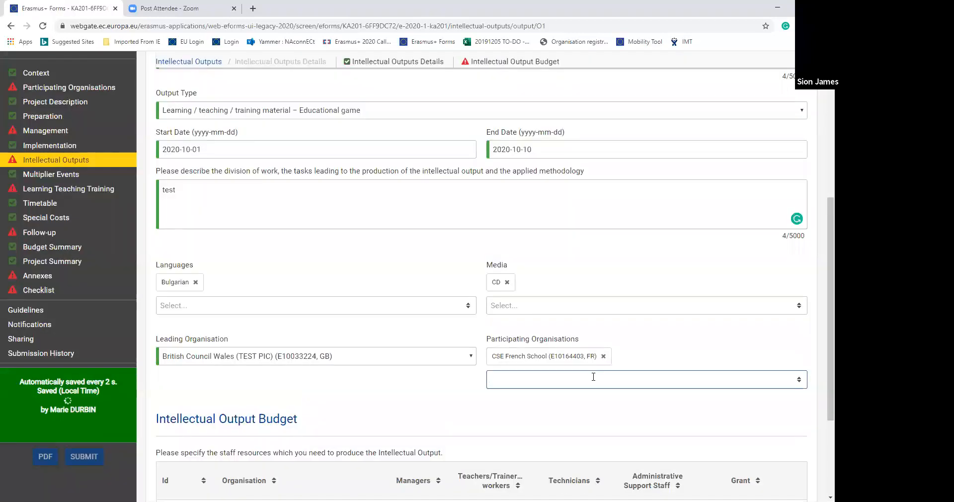
- In the Intellectual Output Budget details of British Council Wales, set the managers' working days to 1
{"action": "left_click_drag", "start_coordinate": [828, 399], "coordinate": [822, 474]}
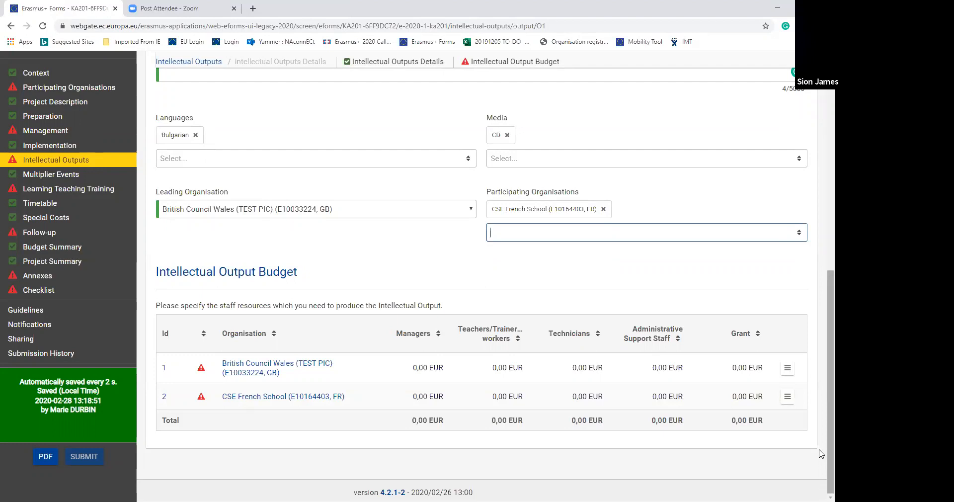
{"action": "left_click", "coordinate": [788, 371]}
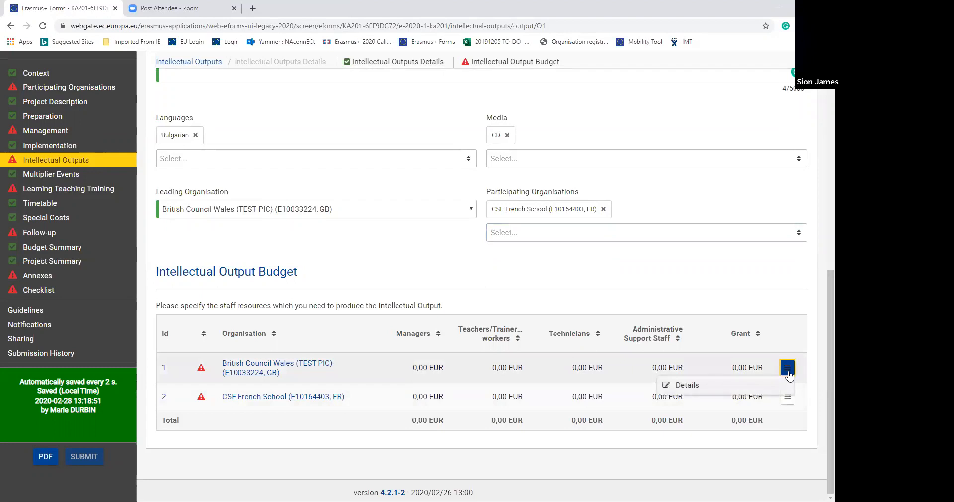
{"action": "left_click", "coordinate": [696, 393]}
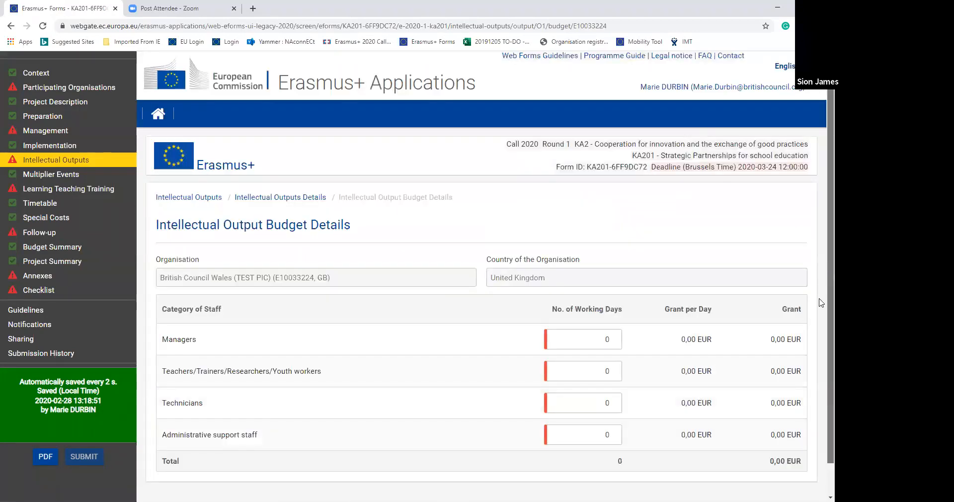
{"action": "scroll", "coordinate": [821, 327], "scroll_direction": "down", "scroll_amount": 1}
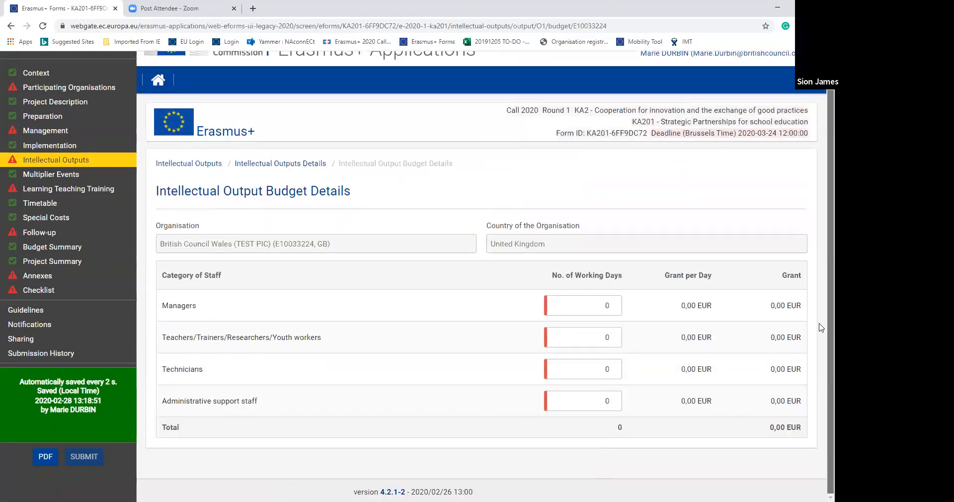
{"action": "left_click", "coordinate": [613, 303]}
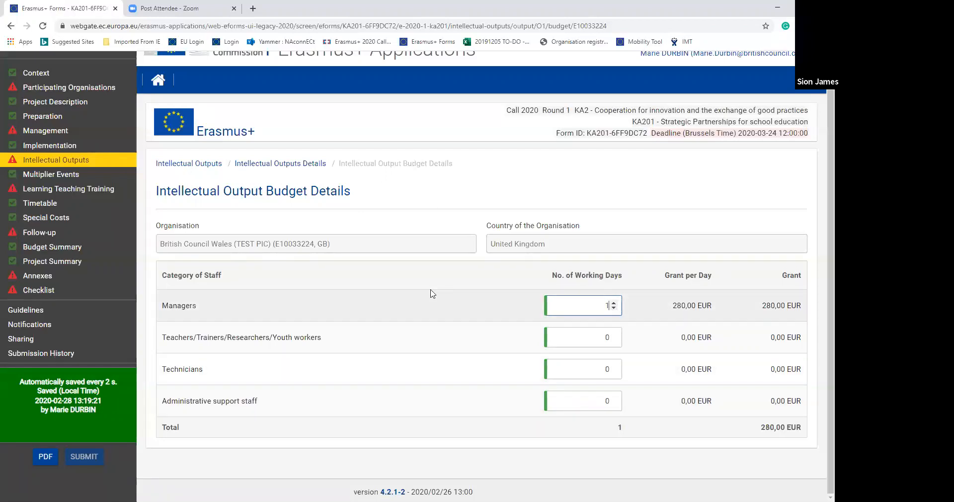
- In the Multiplier Events section, answer Yes to including Multiplier Events and review the events summary
{"action": "left_click", "coordinate": [73, 176]}
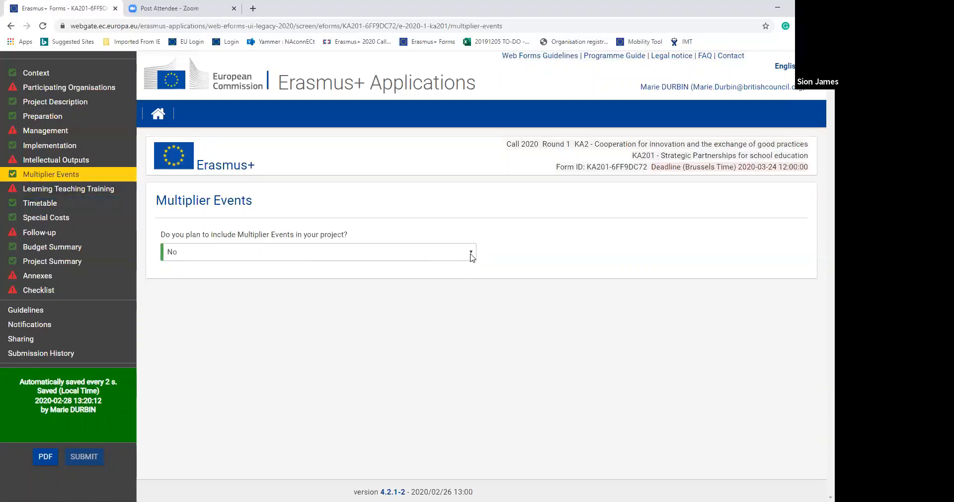
{"action": "left_click", "coordinate": [469, 254]}
{"action": "left_click", "coordinate": [466, 285]}
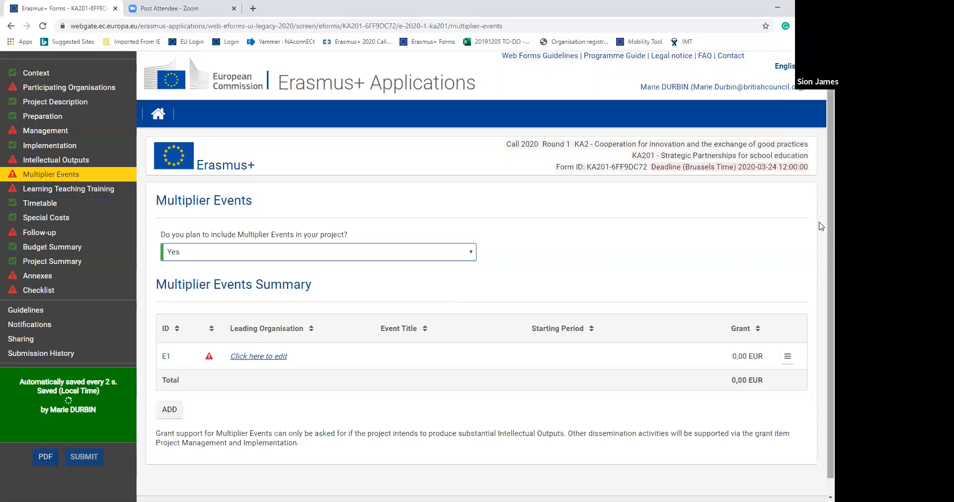
{"action": "scroll", "coordinate": [820, 248], "scroll_direction": "down", "scroll_amount": 1}
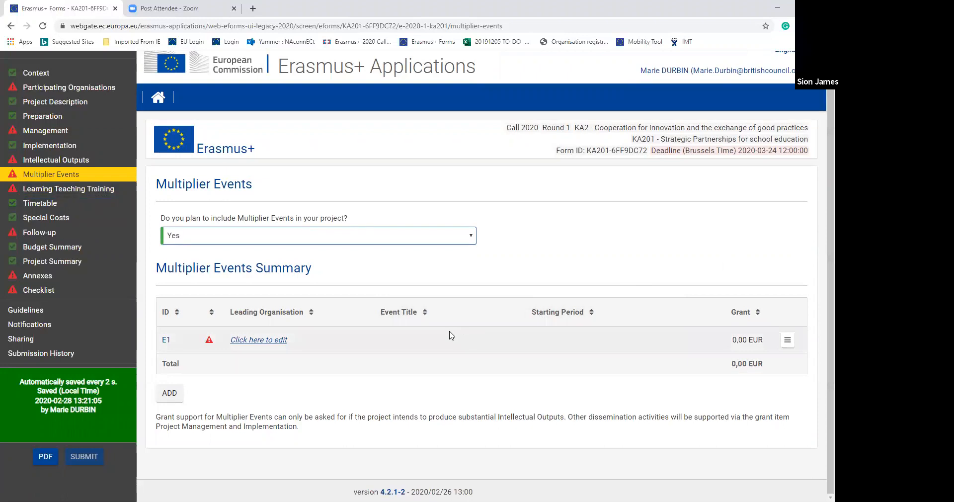
- Open multiplier event E1 for editing, title it test1 and choose France as the country of venue
{"action": "left_click", "coordinate": [264, 341]}
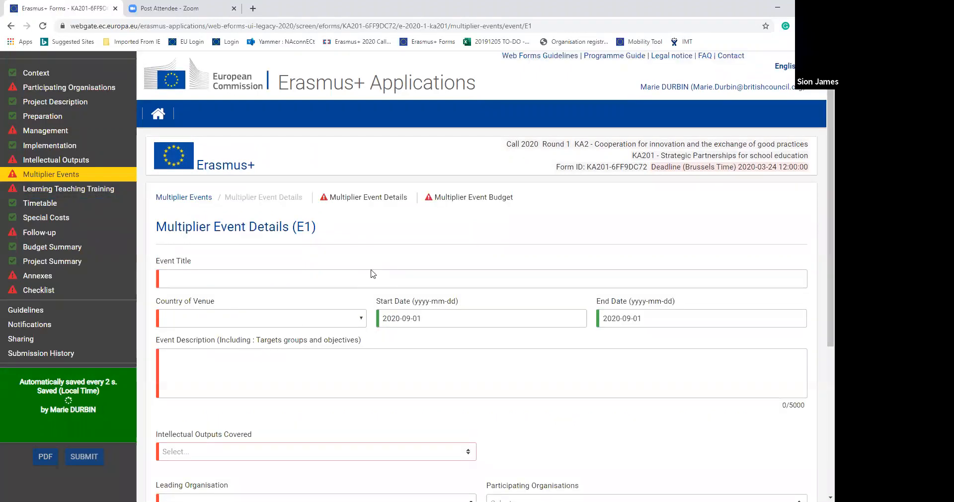
{"action": "left_click", "coordinate": [360, 275]}
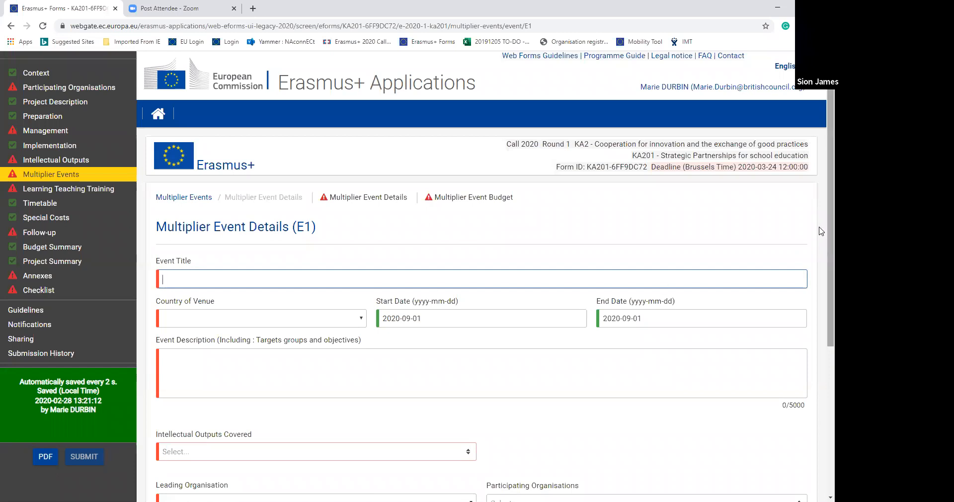
{"action": "scroll", "coordinate": [820, 231], "scroll_direction": "down", "scroll_amount": 1}
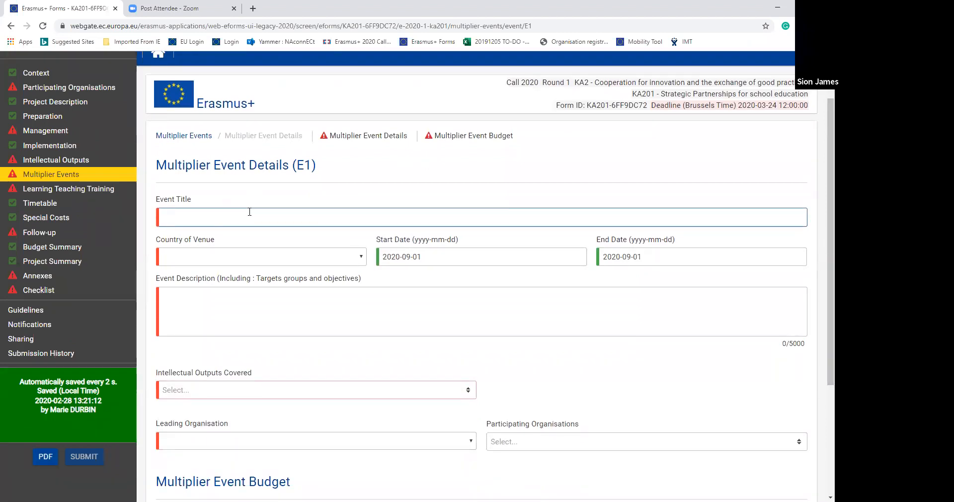
{"action": "type", "text": "test1"}
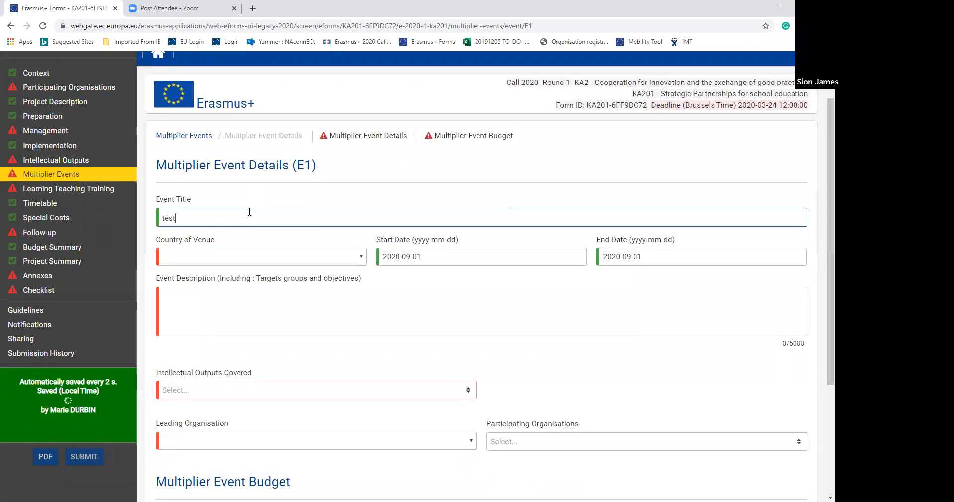
{"action": "left_click", "coordinate": [306, 256]}
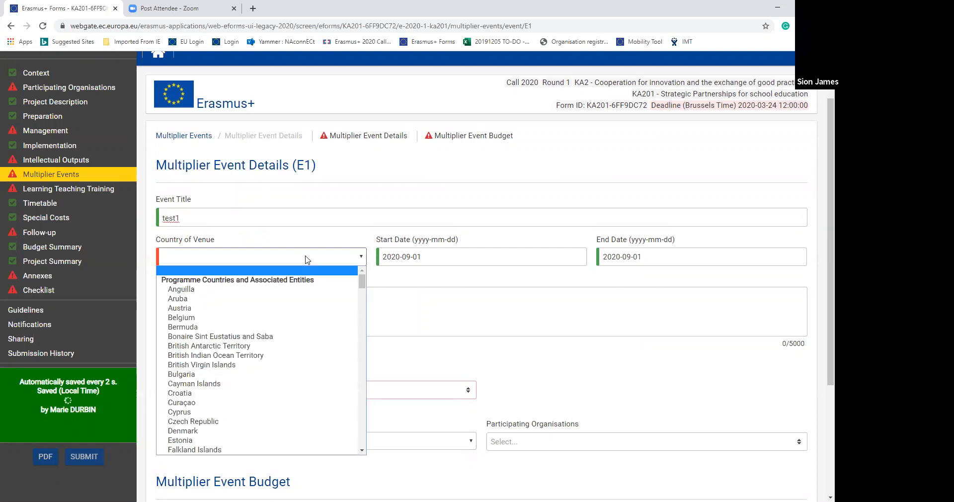
{"action": "mouse_move", "coordinate": [360, 283]}
{"action": "left_mouse_down"}
{"action": "mouse_move", "coordinate": [368, 315]}
{"action": "mouse_move", "coordinate": [365, 299]}
{"action": "left_mouse_up"}
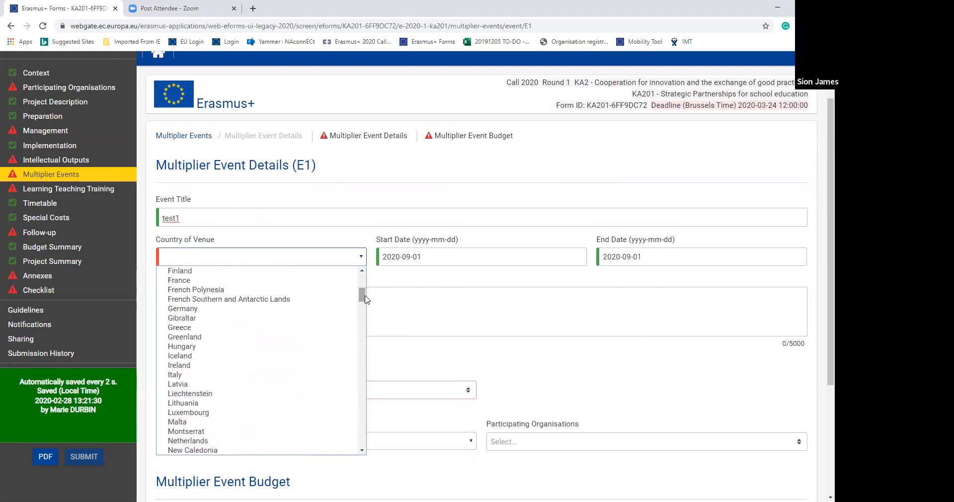
{"action": "left_click", "coordinate": [333, 281]}
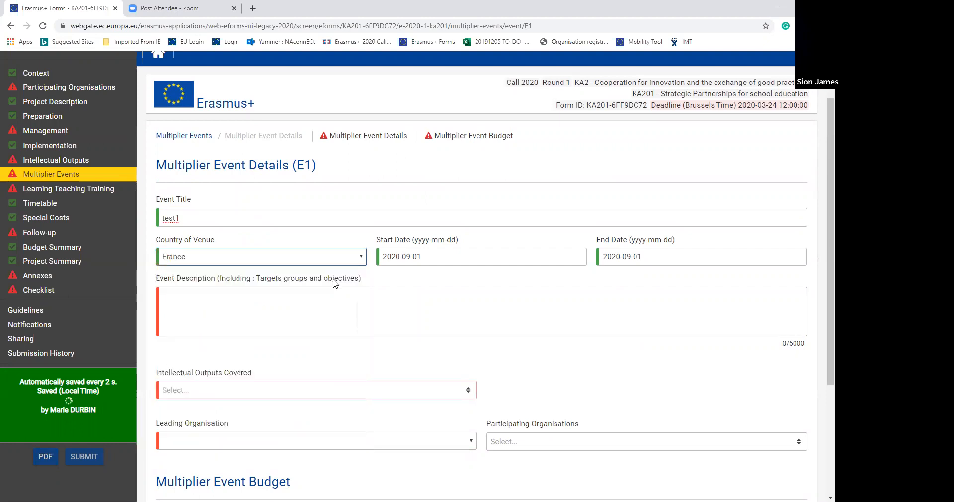
- Set the start date of event E1 to 2020-10-12 and its end date to 2020-10-14
{"action": "left_click", "coordinate": [510, 255]}
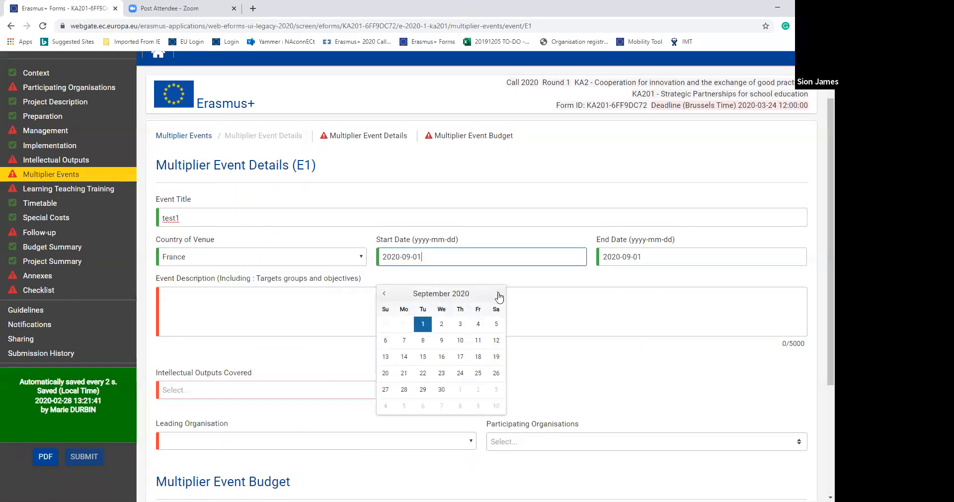
{"action": "left_click", "coordinate": [497, 293]}
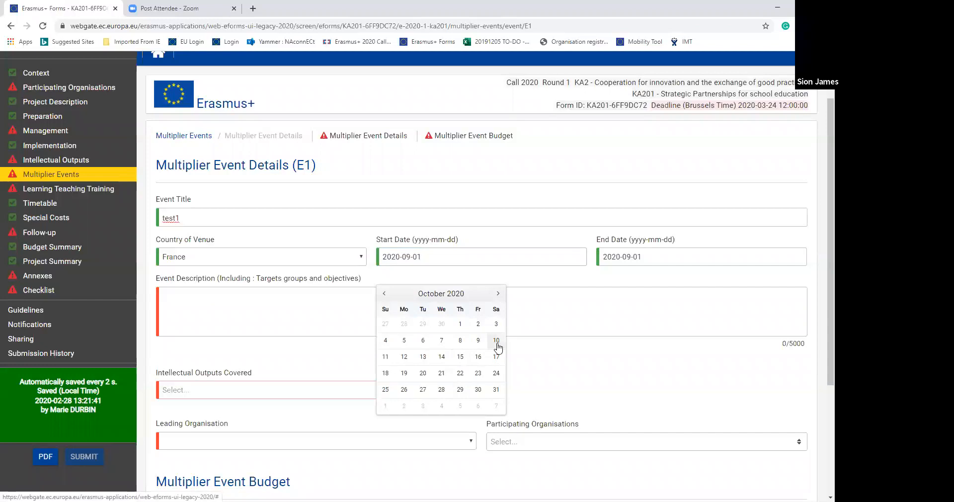
{"action": "left_click", "coordinate": [405, 357]}
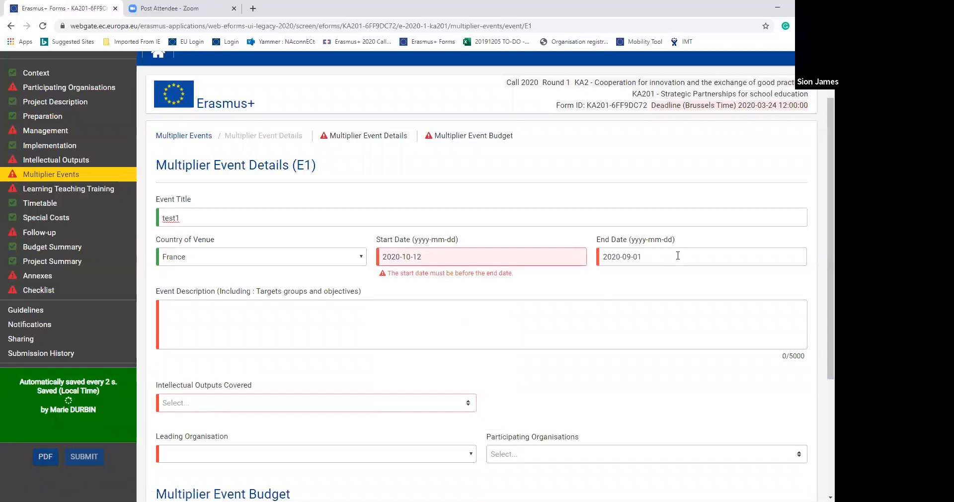
{"action": "left_click", "coordinate": [618, 257]}
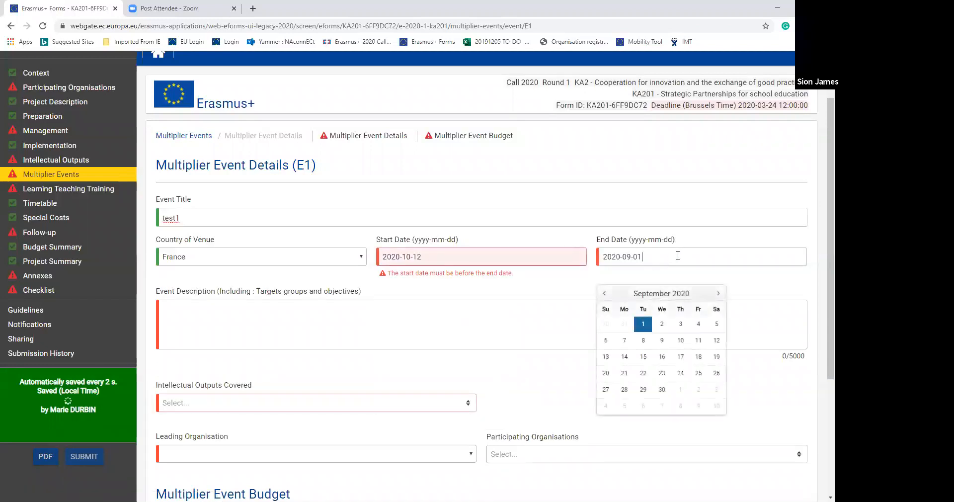
{"action": "left_click", "coordinate": [718, 294]}
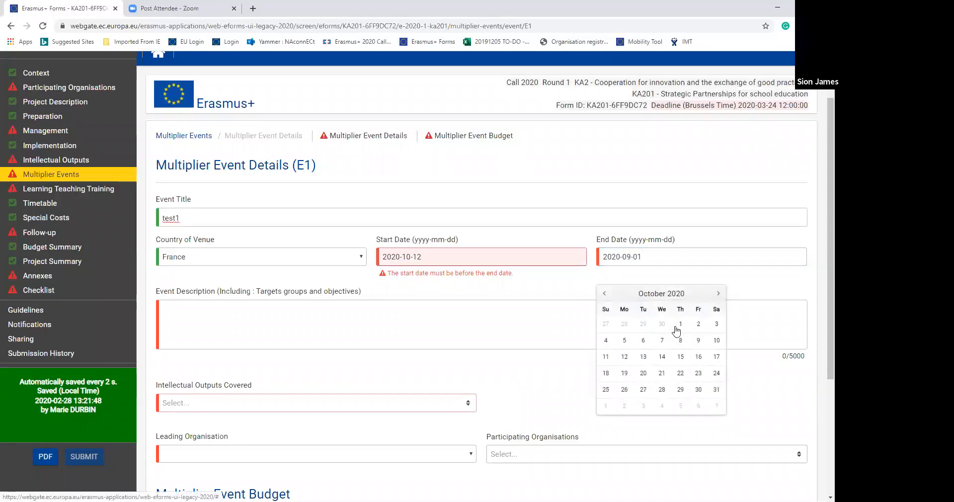
{"action": "left_click", "coordinate": [662, 356]}
- Enter test as the event description and add the intellectual output test as covered by the event
{"action": "left_click", "coordinate": [269, 302]}
{"action": "type", "text": "test"}
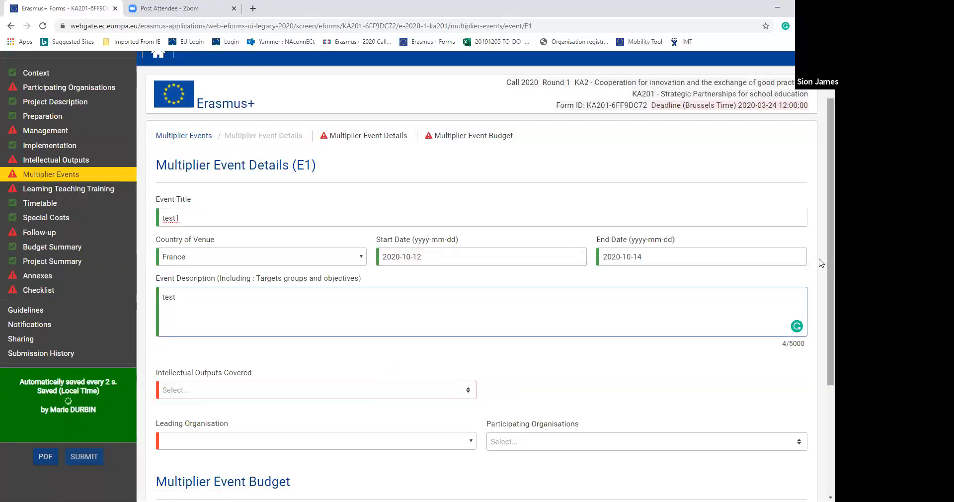
{"action": "scroll", "coordinate": [820, 298], "scroll_direction": "down", "scroll_amount": 3}
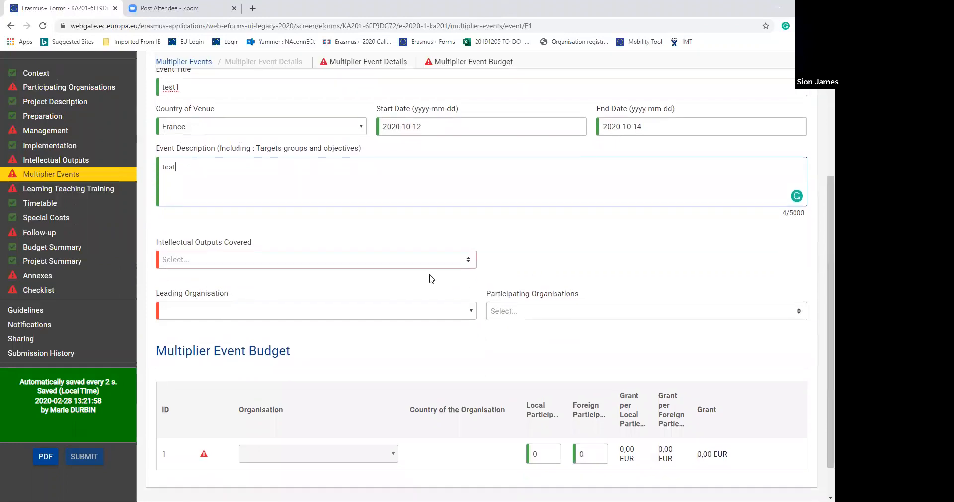
{"action": "left_click", "coordinate": [467, 262]}
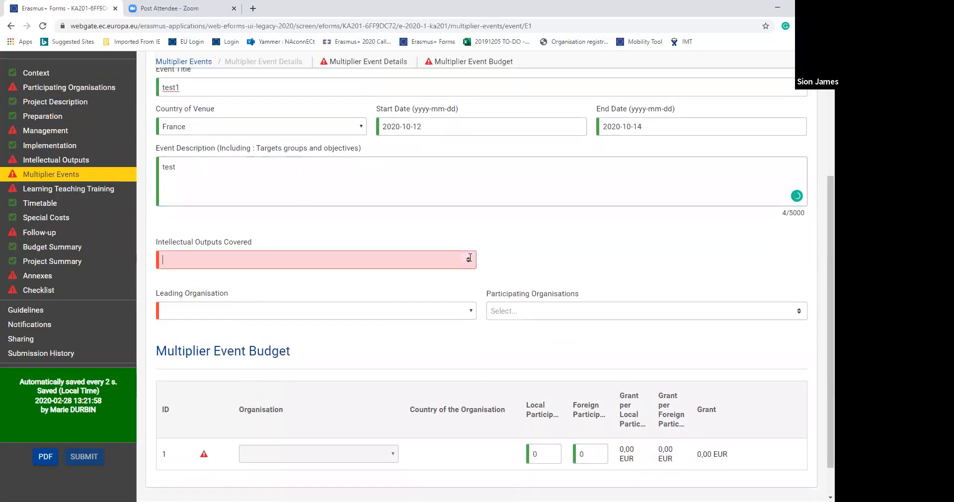
{"action": "left_click", "coordinate": [441, 279]}
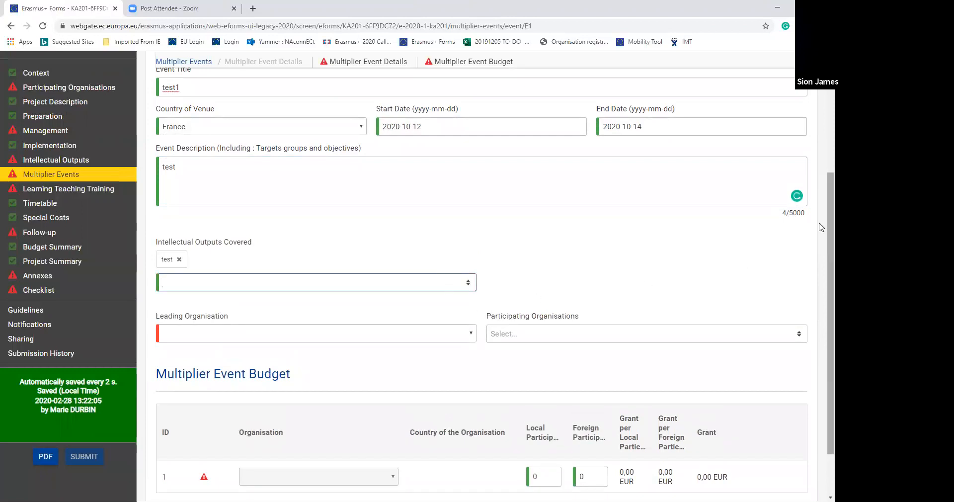
- Make CSE French School the leading organisation of the event and add British Council Wales (TEST PIC) as a participating organisation
{"action": "scroll", "coordinate": [823, 229], "scroll_direction": "down", "scroll_amount": 2}
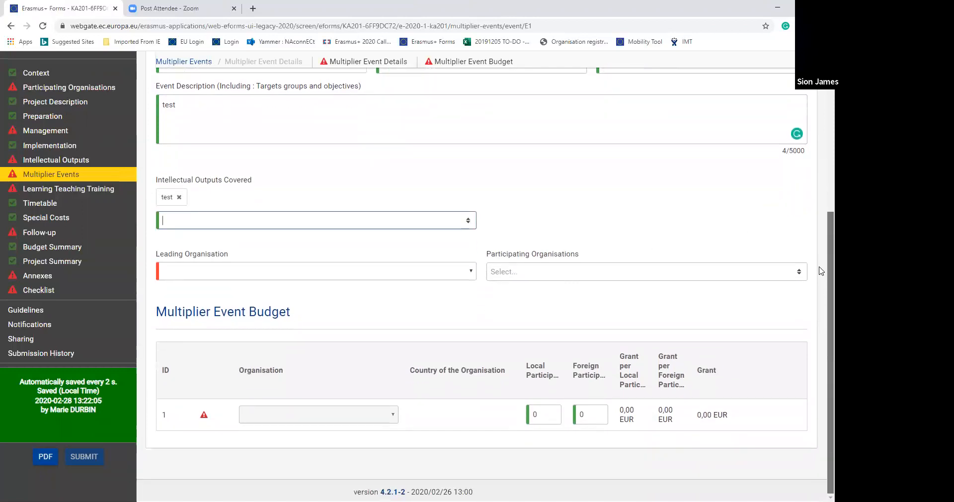
{"action": "left_click", "coordinate": [471, 271]}
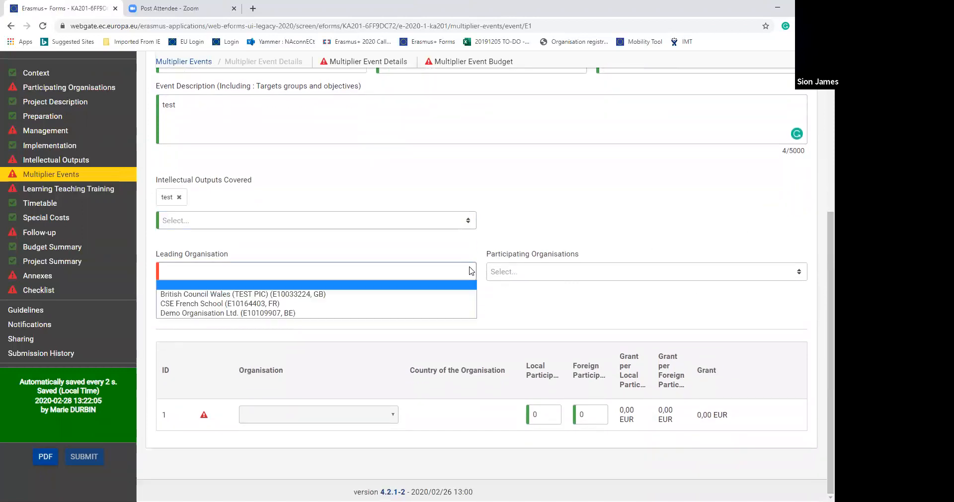
{"action": "left_click", "coordinate": [455, 305]}
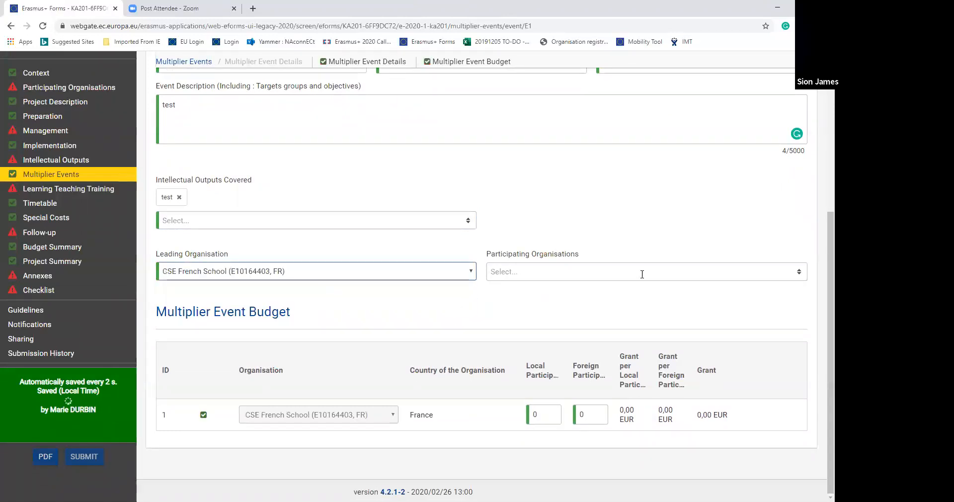
{"action": "left_click", "coordinate": [642, 273]}
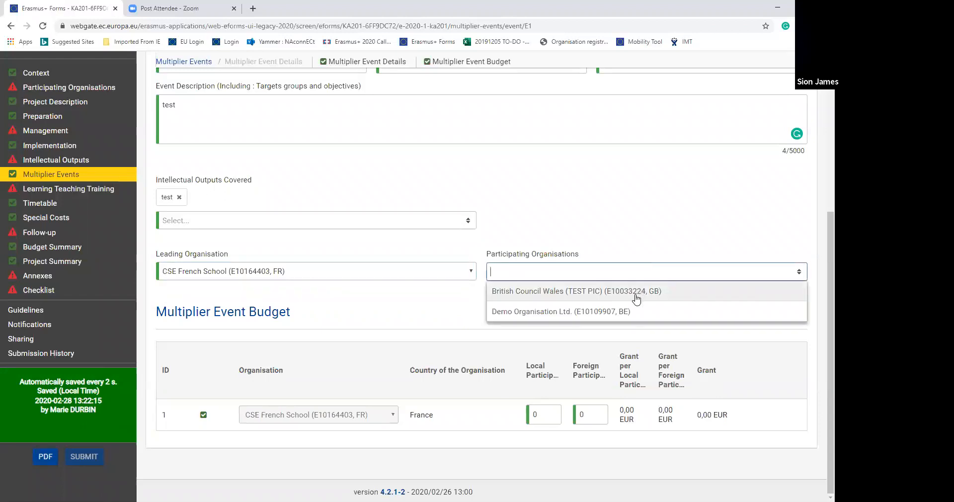
{"action": "left_click", "coordinate": [635, 294]}
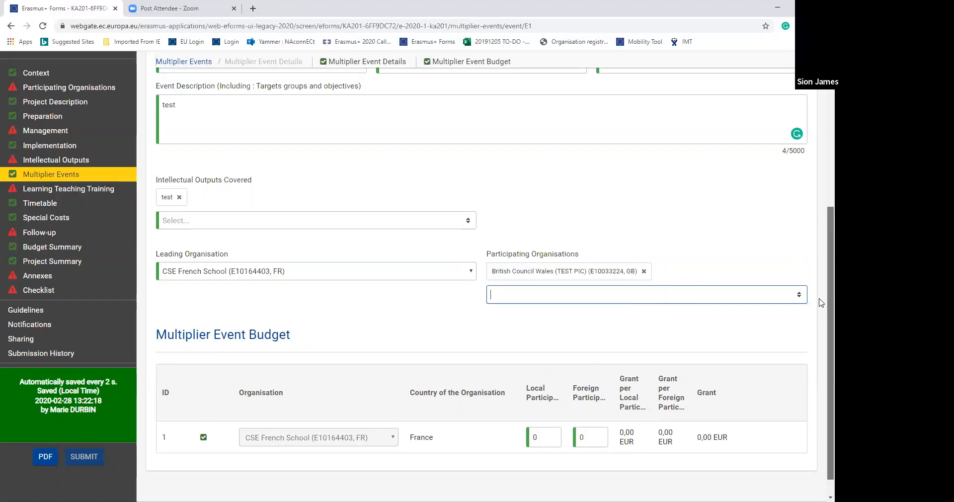
- In the Multiplier Event Budget, set 1 local and 2 foreign participants for CSE French School, then return to the Multiplier Events summary
{"action": "scroll", "coordinate": [821, 303], "scroll_direction": "down", "scroll_amount": 1}
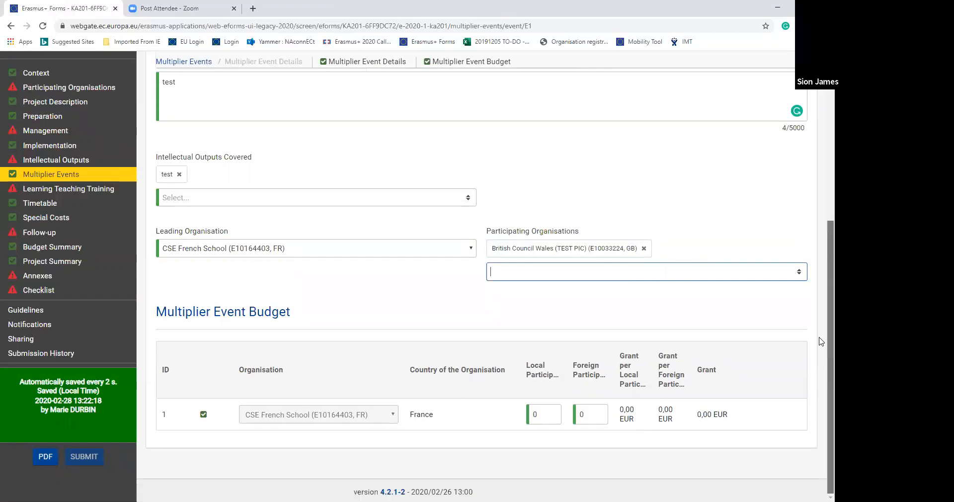
{"action": "left_click", "coordinate": [553, 412]}
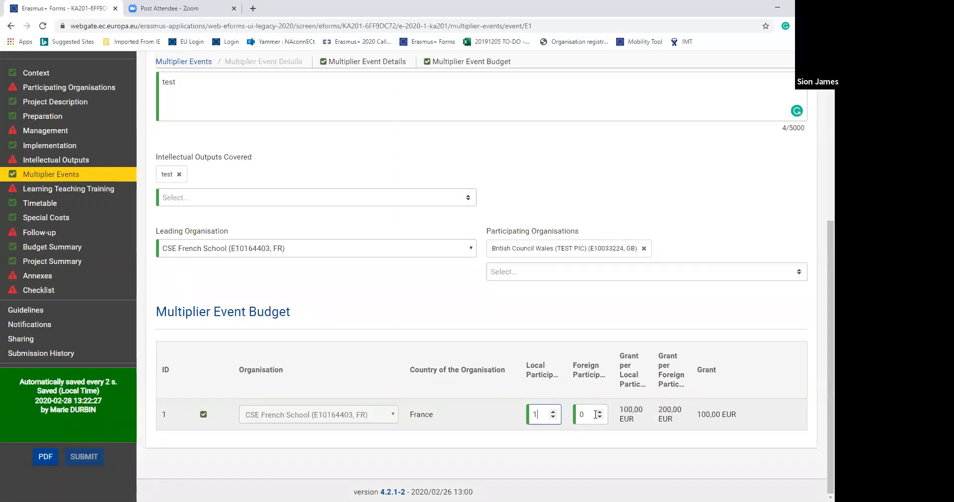
{"action": "left_click", "coordinate": [600, 412]}
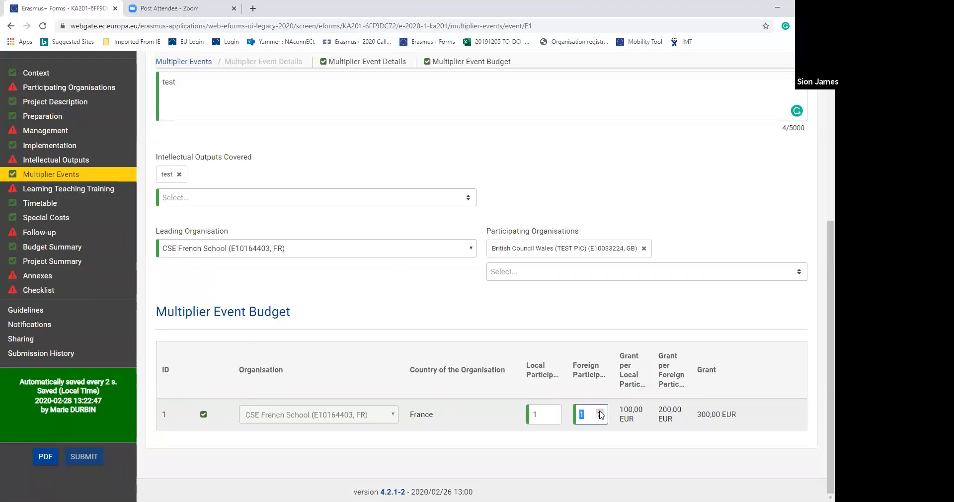
{"action": "left_click", "coordinate": [600, 412]}
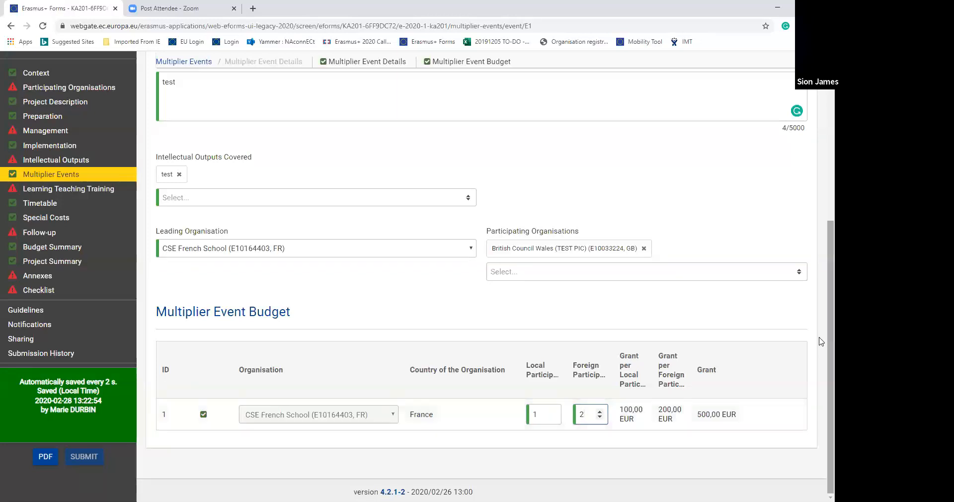
{"action": "scroll", "coordinate": [820, 381], "scroll_direction": "up", "scroll_amount": 6}
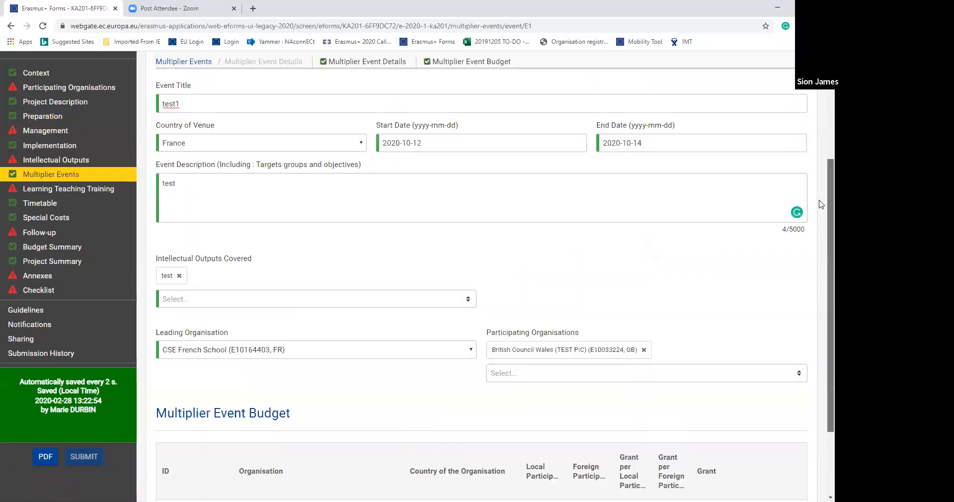
{"action": "left_click", "coordinate": [10, 26]}
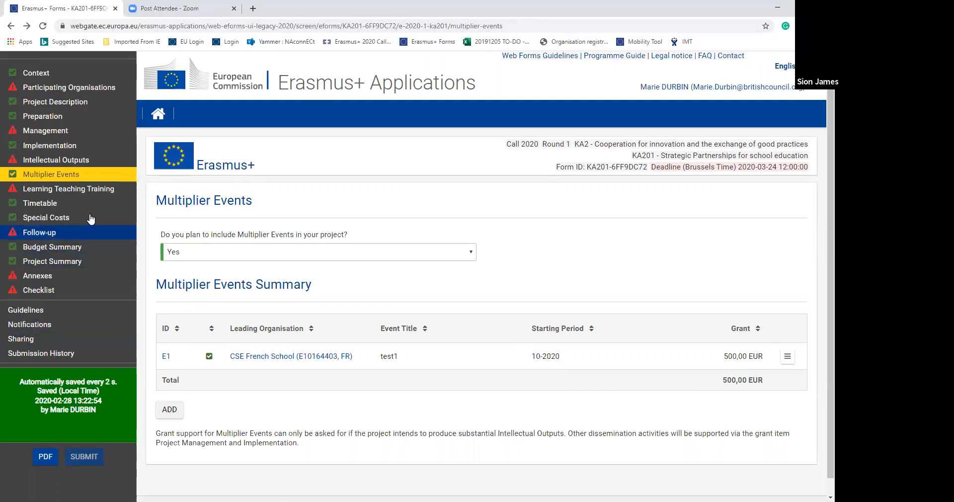
- In the Learning Teaching Training section, review the activities summary and answer Yes to including transnational activities in the project
{"action": "left_click", "coordinate": [104, 189]}
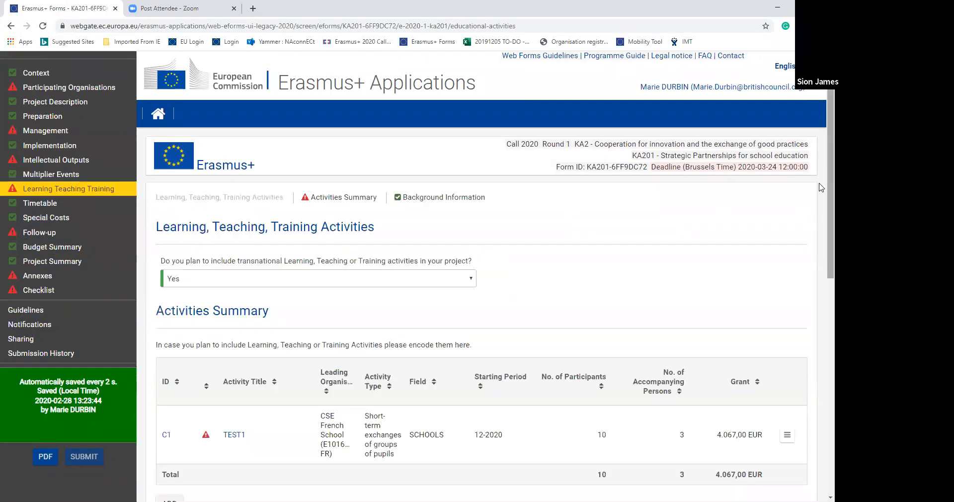
{"action": "scroll", "coordinate": [821, 185], "scroll_direction": "down", "scroll_amount": 2}
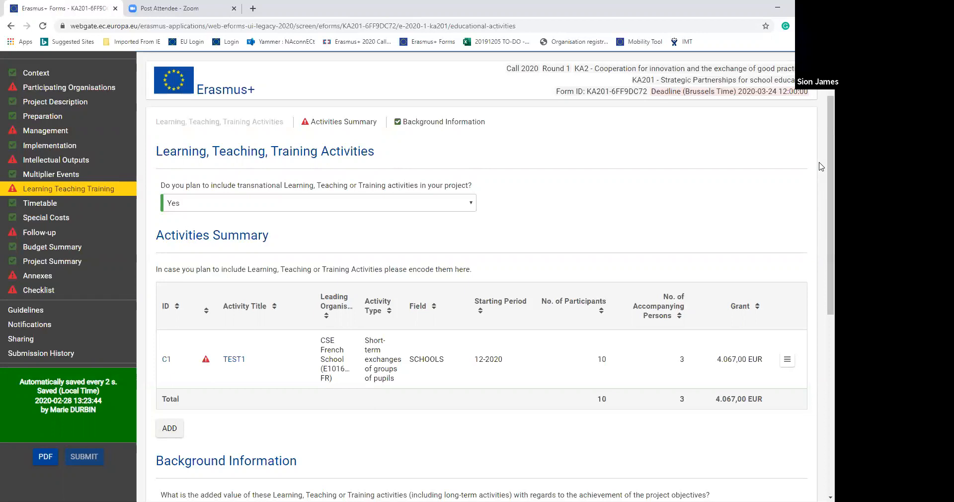
{"action": "scroll", "coordinate": [821, 168], "scroll_direction": "down", "scroll_amount": 3}
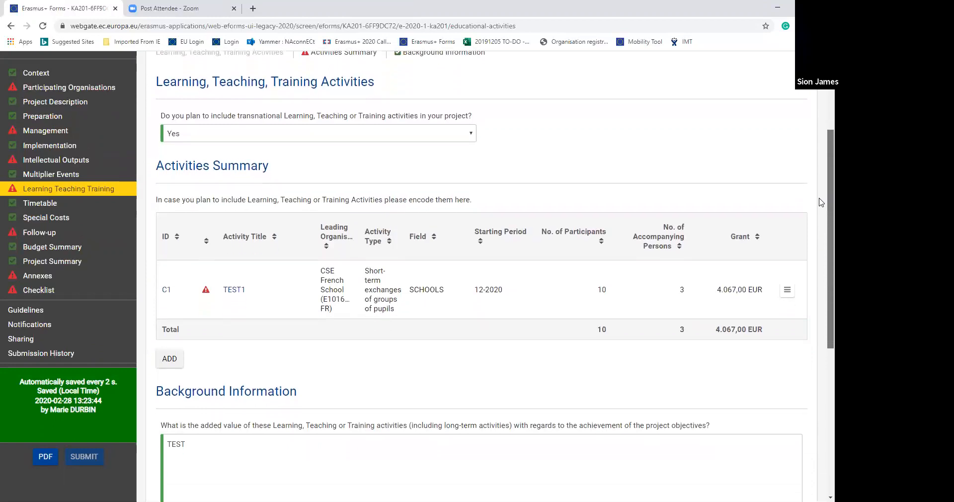
{"action": "scroll", "coordinate": [821, 209], "scroll_direction": "down", "scroll_amount": 2}
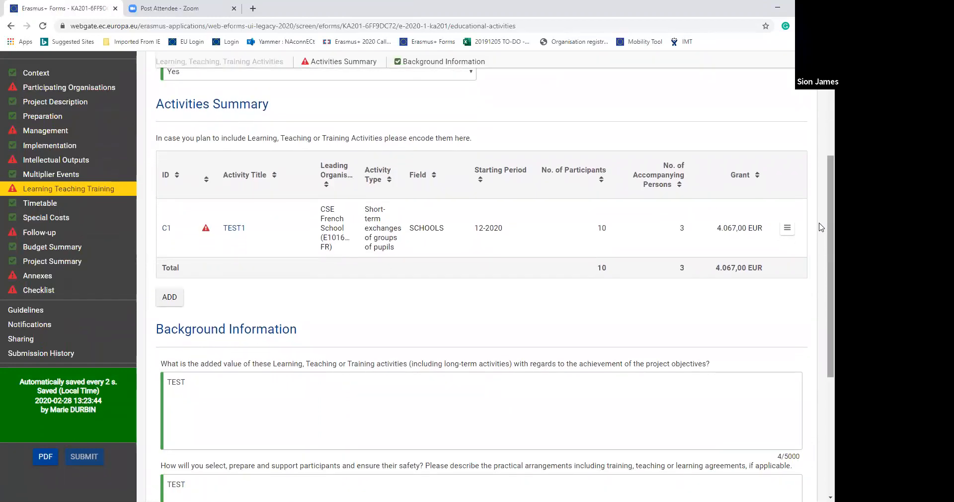
{"action": "scroll", "coordinate": [821, 227], "scroll_direction": "up", "scroll_amount": 2}
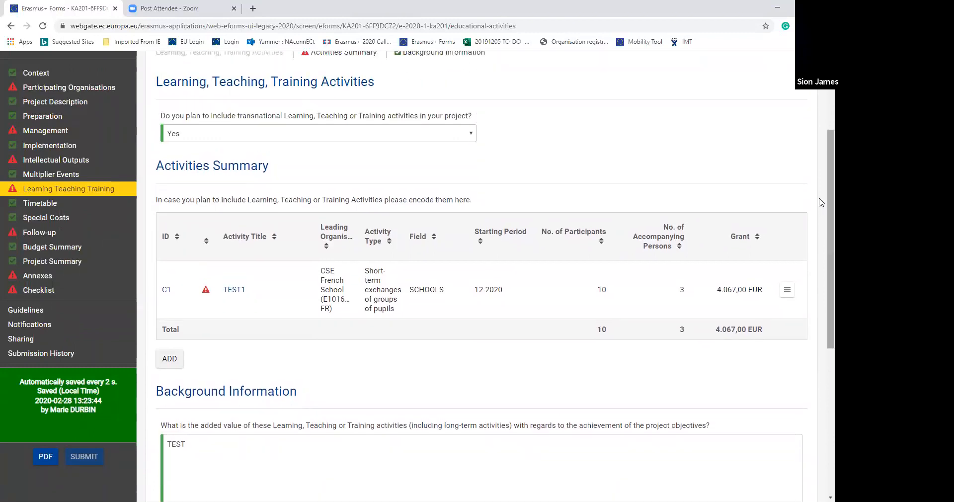
{"action": "left_click", "coordinate": [407, 137]}
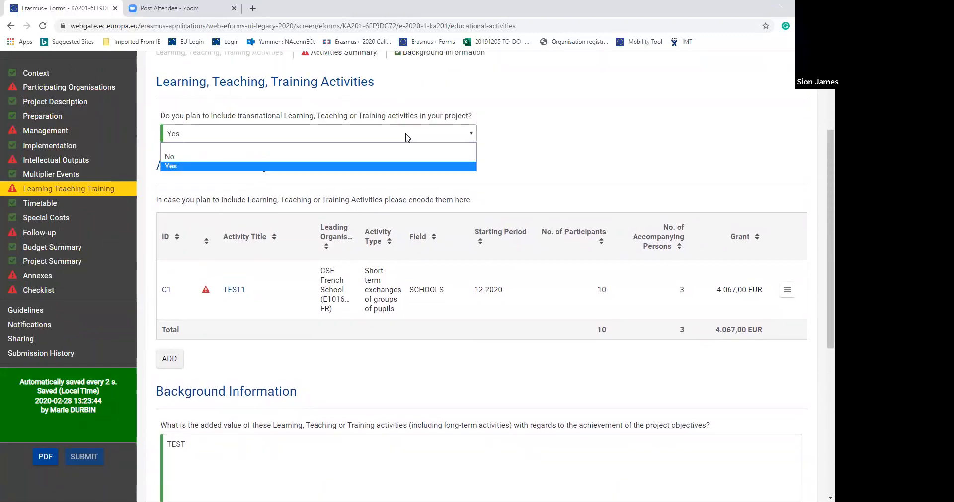
{"action": "left_click", "coordinate": [408, 167]}
- Open the details of activity TEST1 and examine its general information, organisations, groups of participants and activity budget
{"action": "scroll", "coordinate": [819, 199], "scroll_direction": "down", "scroll_amount": 2}
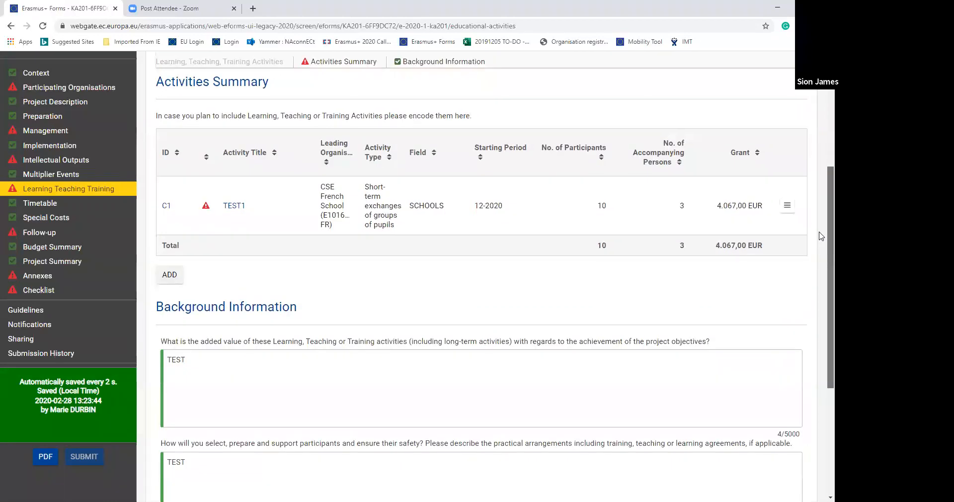
{"action": "left_click", "coordinate": [787, 206]}
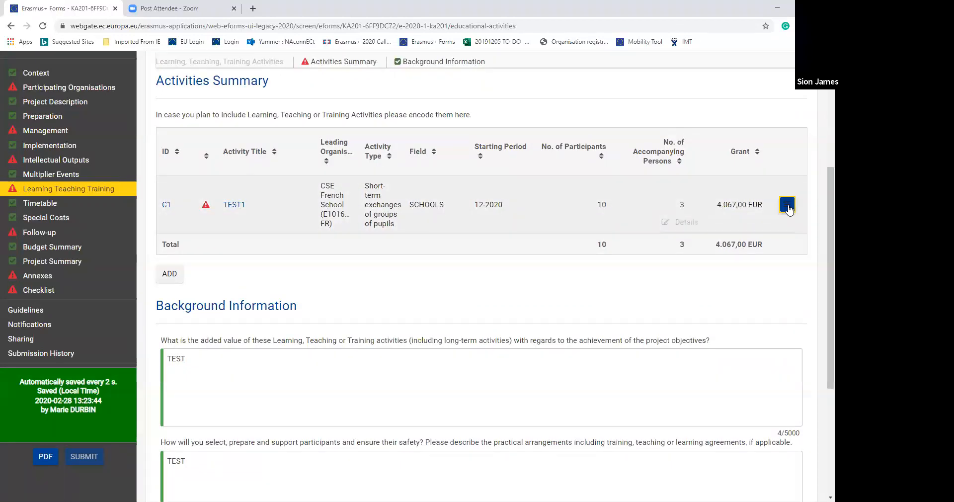
{"action": "left_click", "coordinate": [719, 223]}
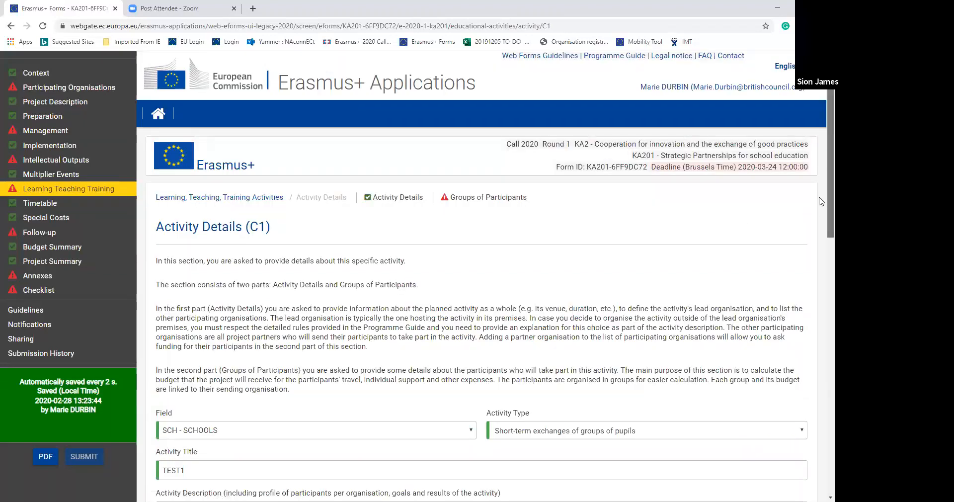
{"action": "scroll", "coordinate": [822, 201], "scroll_direction": "down", "scroll_amount": 5}
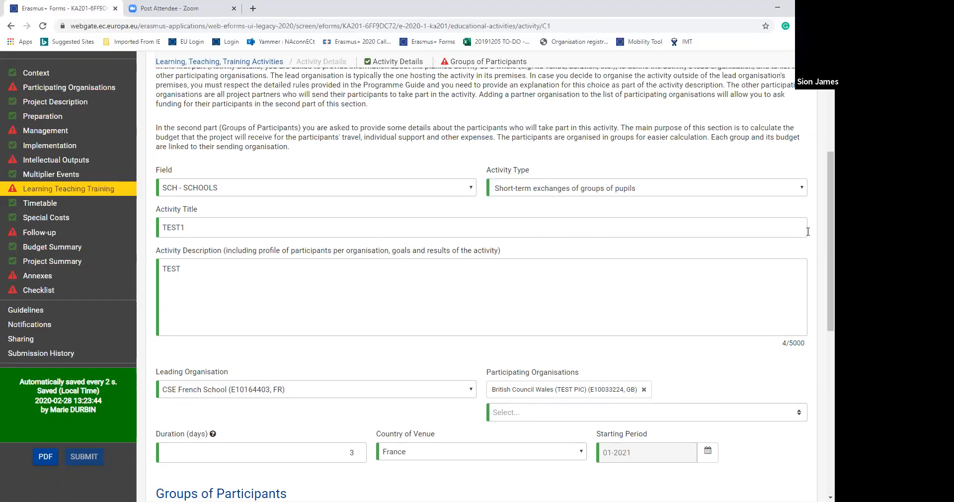
{"action": "left_click_drag", "start_coordinate": [821, 244], "coordinate": [820, 295]}
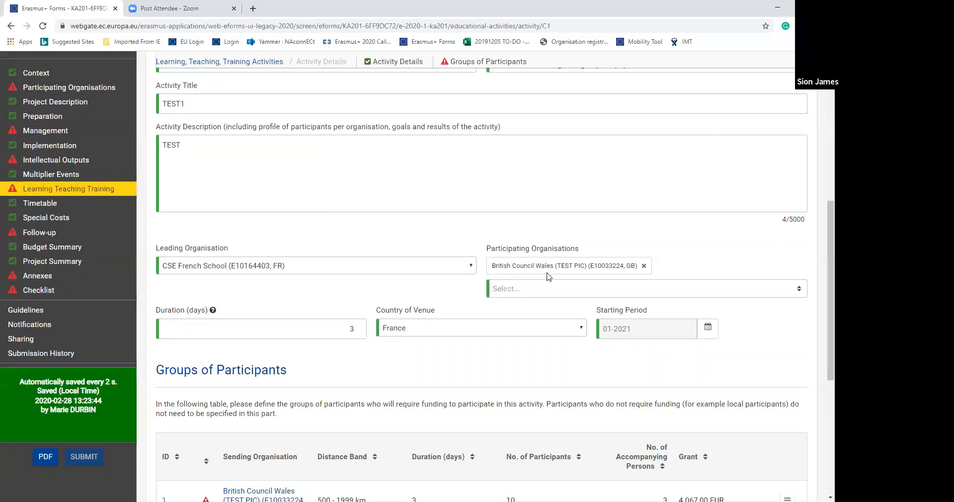
{"action": "left_click_drag", "start_coordinate": [820, 312], "coordinate": [820, 332]}
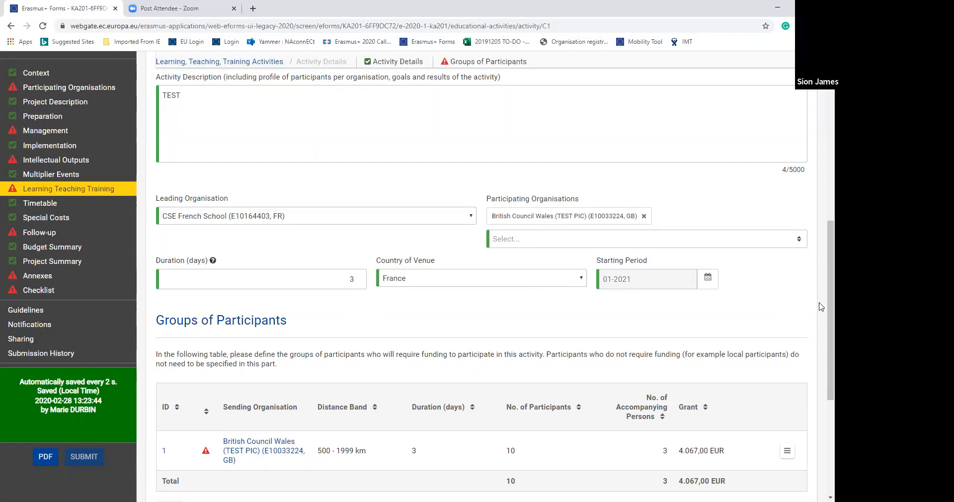
{"action": "left_click_drag", "start_coordinate": [820, 305], "coordinate": [820, 343]}
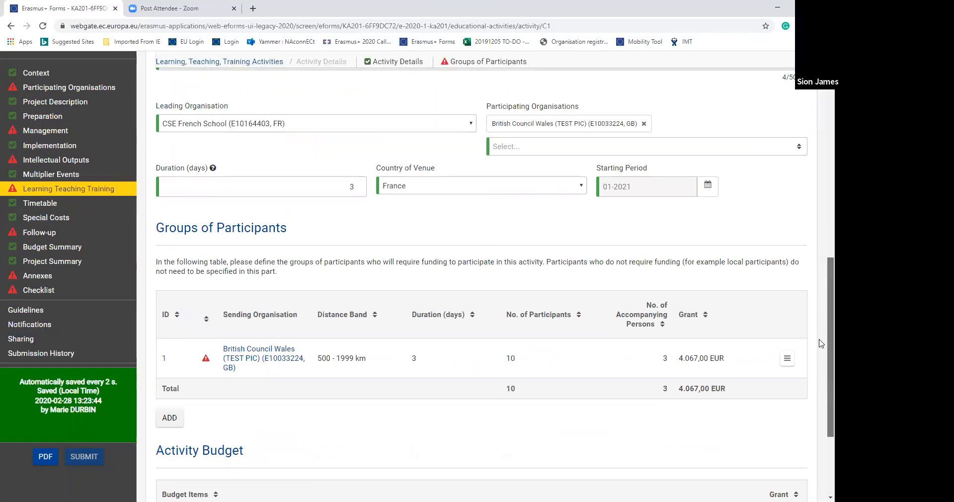
{"action": "scroll", "coordinate": [820, 343], "scroll_direction": "up", "scroll_amount": 1}
{"action": "left_click_drag", "start_coordinate": [820, 348], "coordinate": [821, 291]}
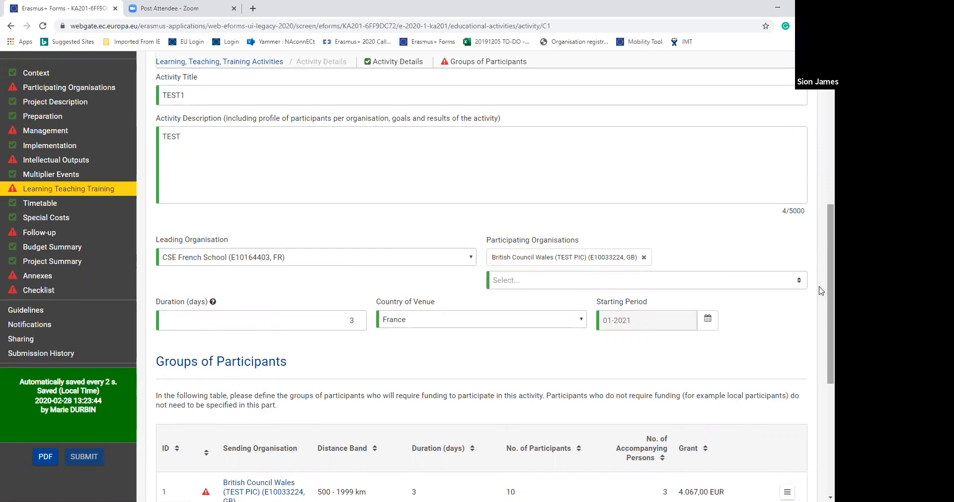
{"action": "left_click_drag", "start_coordinate": [821, 298], "coordinate": [821, 415]}
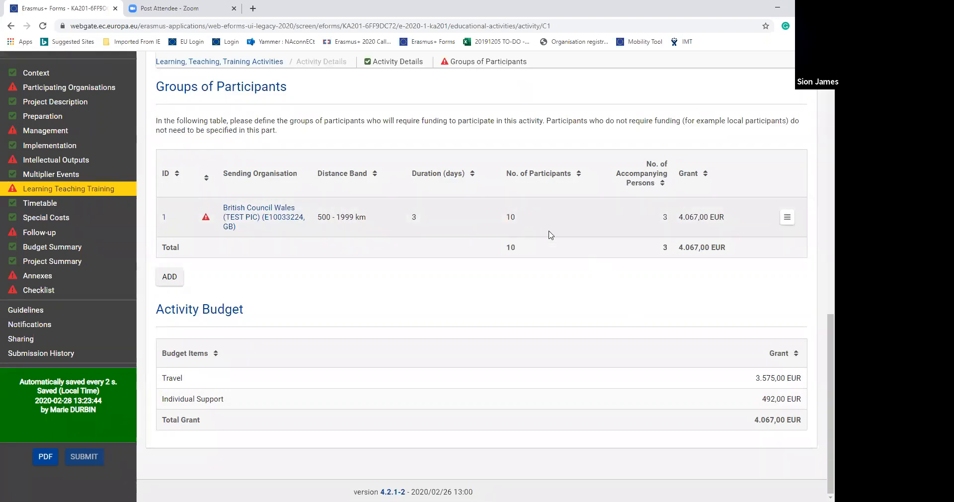
- Open the details of the British Council Wales (TEST PIC) participant group, dismissing the notification, and examine its travel and individual support budget
{"action": "left_click", "coordinate": [787, 219]}
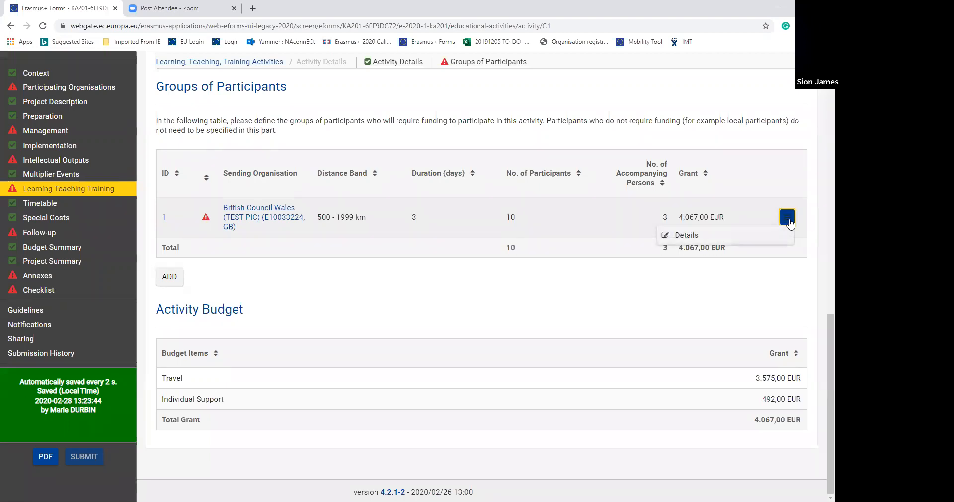
{"action": "left_click", "coordinate": [739, 239]}
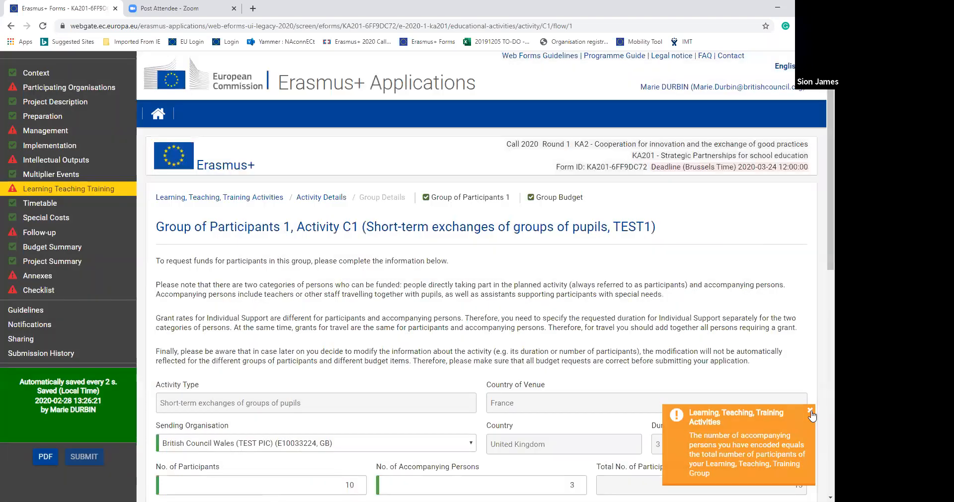
{"action": "left_click", "coordinate": [810, 410]}
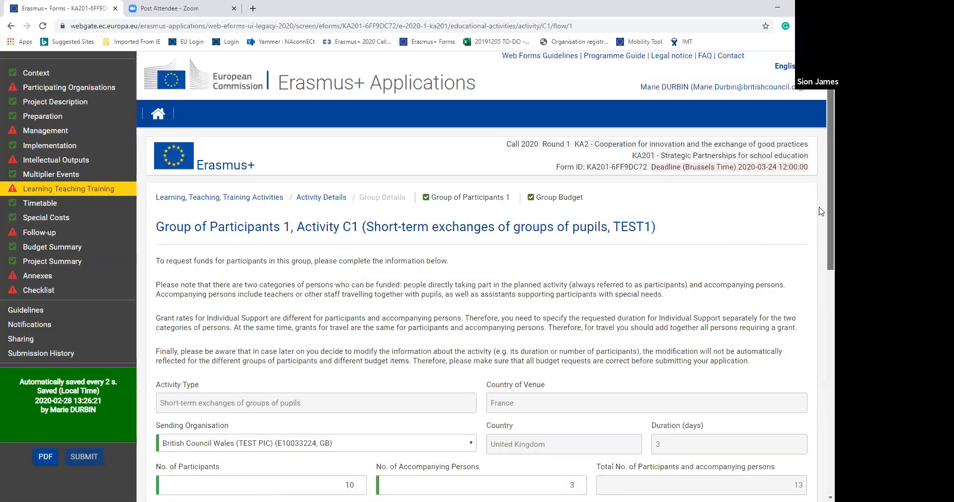
{"action": "scroll", "coordinate": [821, 240], "scroll_direction": "down", "scroll_amount": 3}
{"action": "scroll", "coordinate": [821, 317], "scroll_direction": "down", "scroll_amount": 6}
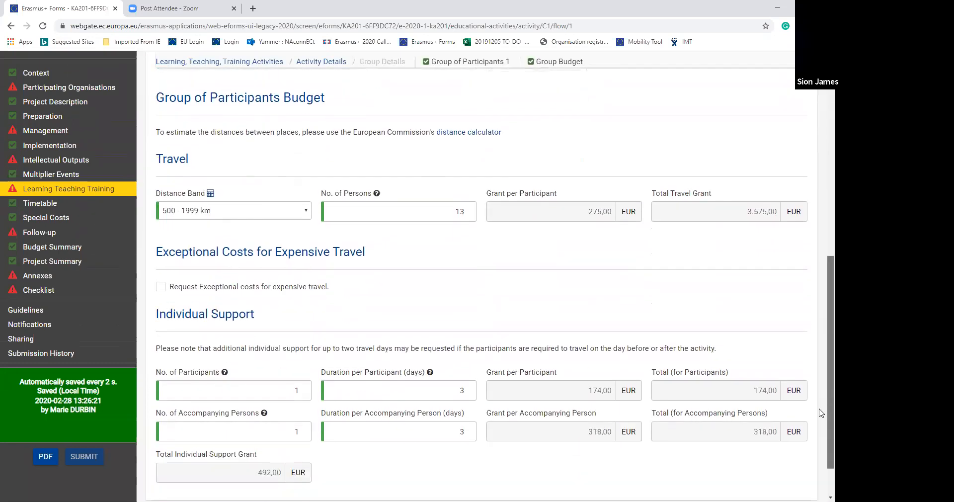
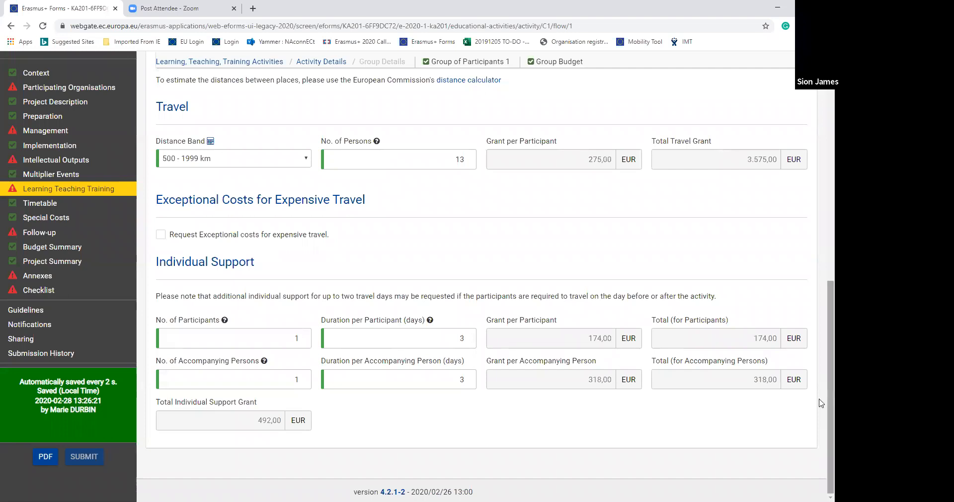
- Review the group's participant numbers and budget, request exceptional costs for expensive travel, and dismiss the notification
{"action": "scroll", "coordinate": [820, 403], "scroll_direction": "up", "scroll_amount": 3}
{"action": "scroll", "coordinate": [820, 339], "scroll_direction": "up", "scroll_amount": 1}
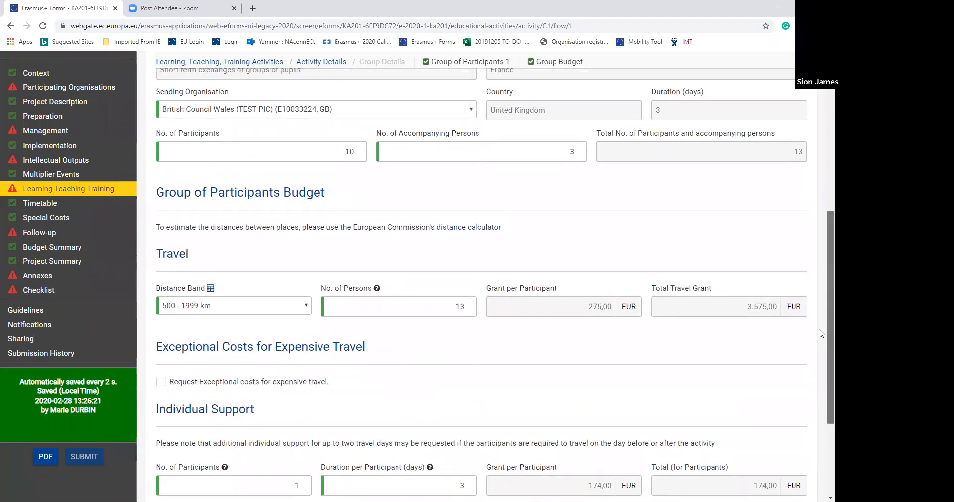
{"action": "scroll", "coordinate": [821, 330], "scroll_direction": "up", "scroll_amount": 1}
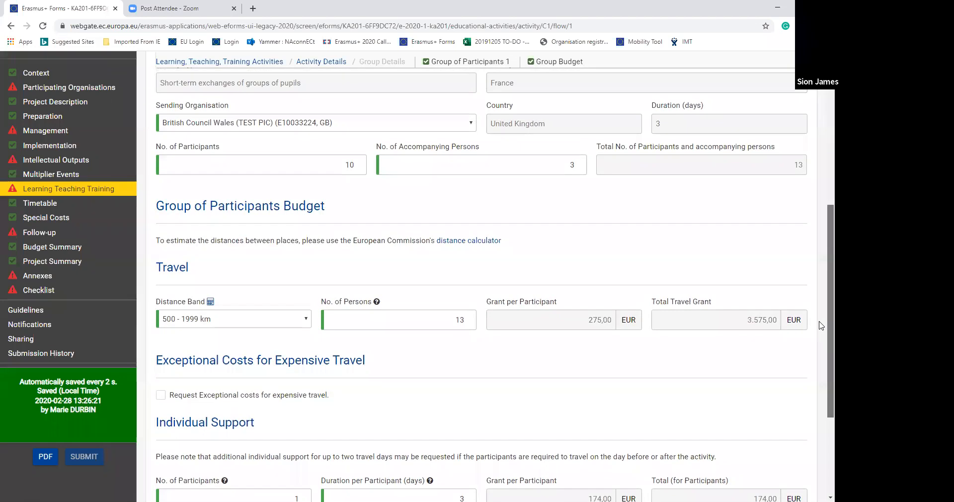
{"action": "scroll", "coordinate": [820, 322], "scroll_direction": "up", "scroll_amount": 1}
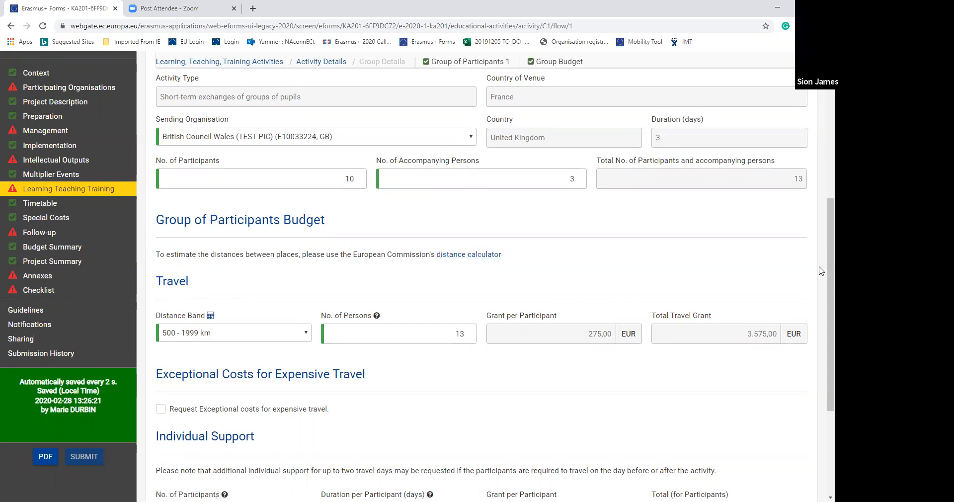
{"action": "left_click_drag", "start_coordinate": [820, 273], "coordinate": [819, 325]}
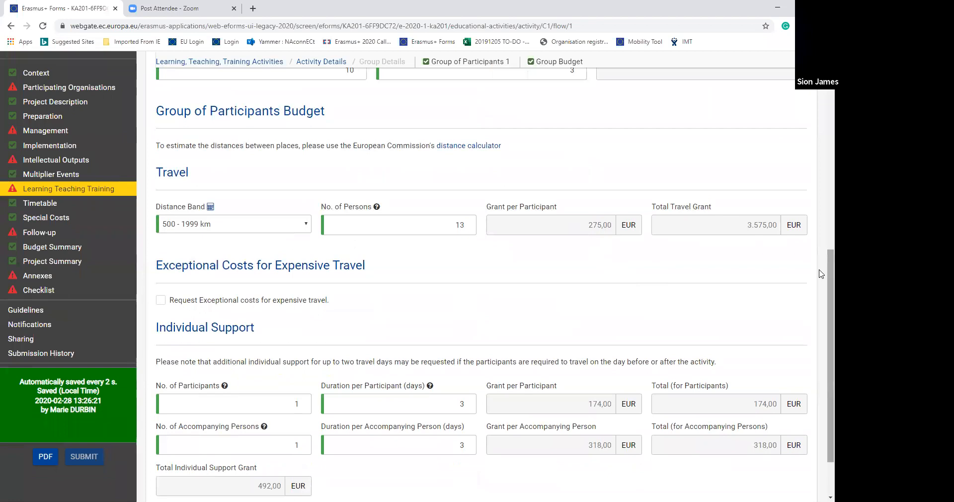
{"action": "scroll", "coordinate": [820, 279], "scroll_direction": "down", "scroll_amount": 1}
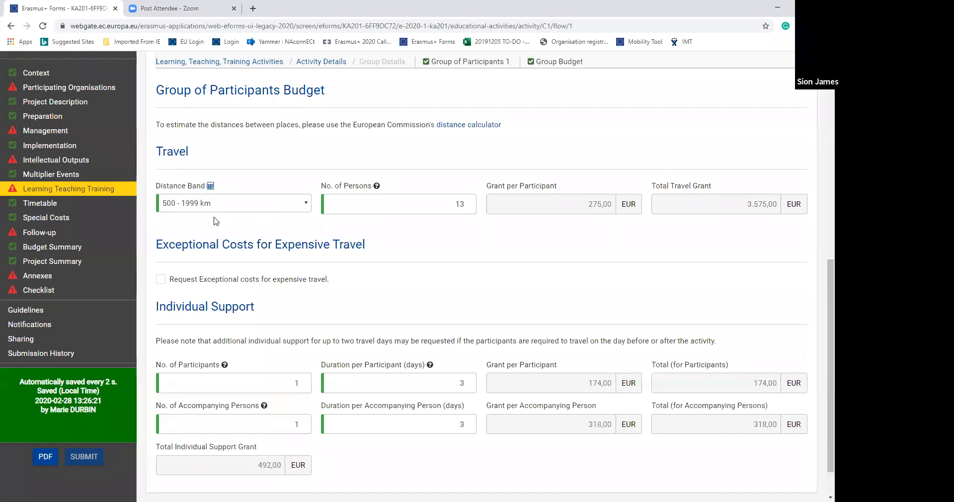
{"action": "left_click", "coordinate": [161, 280]}
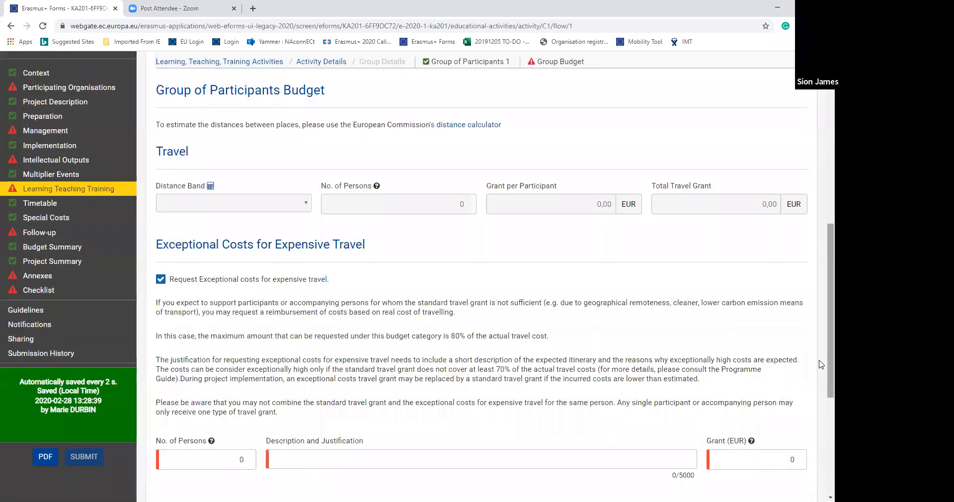
{"action": "left_click", "coordinate": [810, 409]}
- Examine the number of persons, justification and grant fields for expensive travel, along with the Individual Support budget below them
{"action": "scroll", "coordinate": [821, 334], "scroll_direction": "down", "scroll_amount": 3}
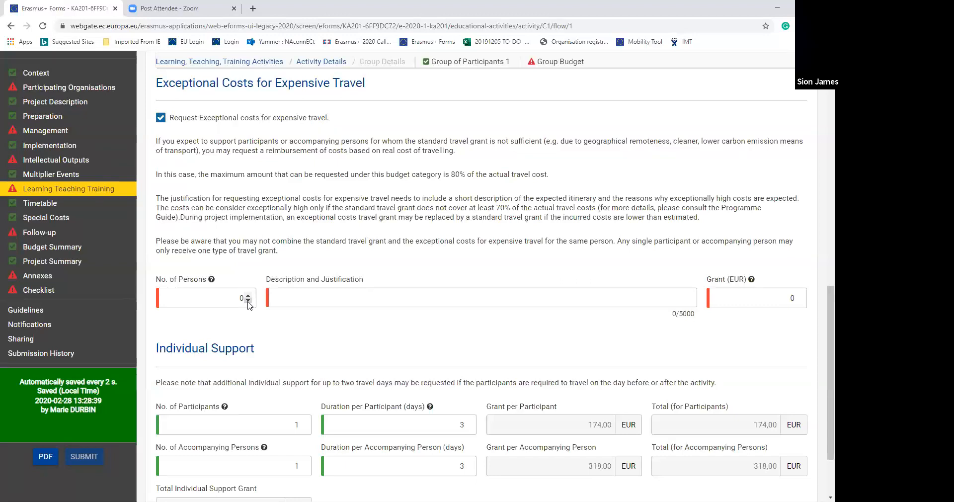
{"action": "left_click", "coordinate": [311, 301]}
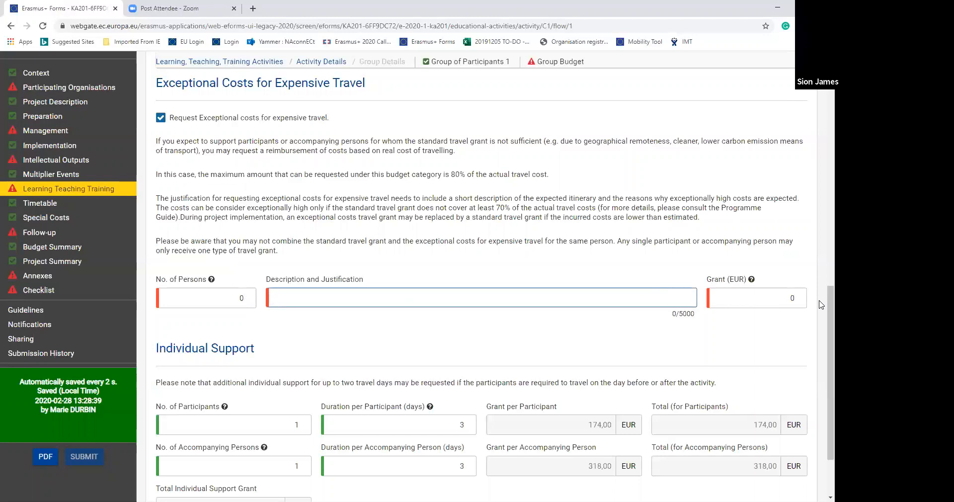
{"action": "scroll", "coordinate": [822, 328], "scroll_direction": "down", "scroll_amount": 2}
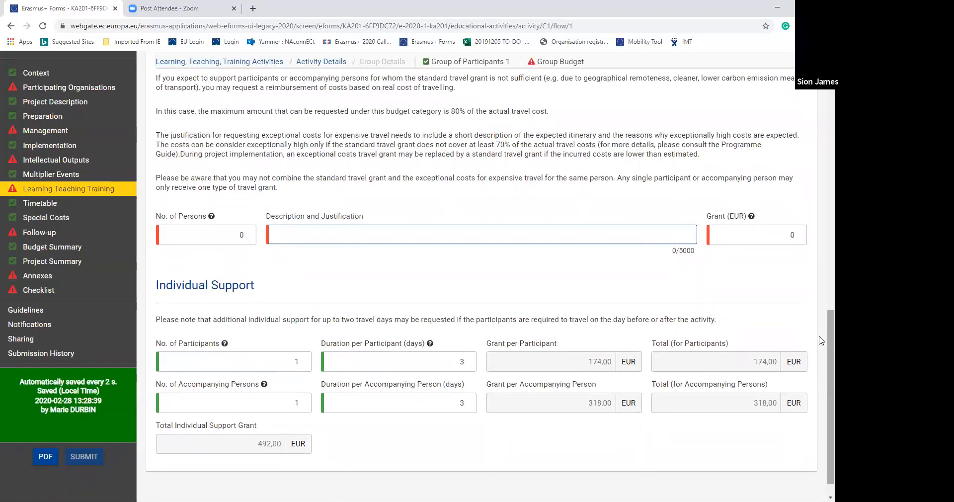
{"action": "scroll", "coordinate": [822, 340], "scroll_direction": "down", "scroll_amount": 1}
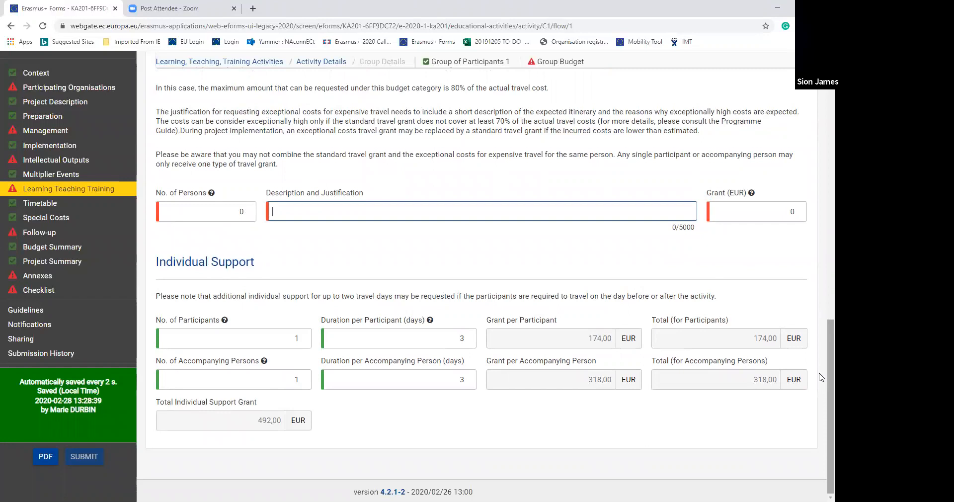
- Review the project Timetable, and examine the British Council Wales special needs entry and its row options in Special Costs
{"action": "left_click", "coordinate": [39, 204]}
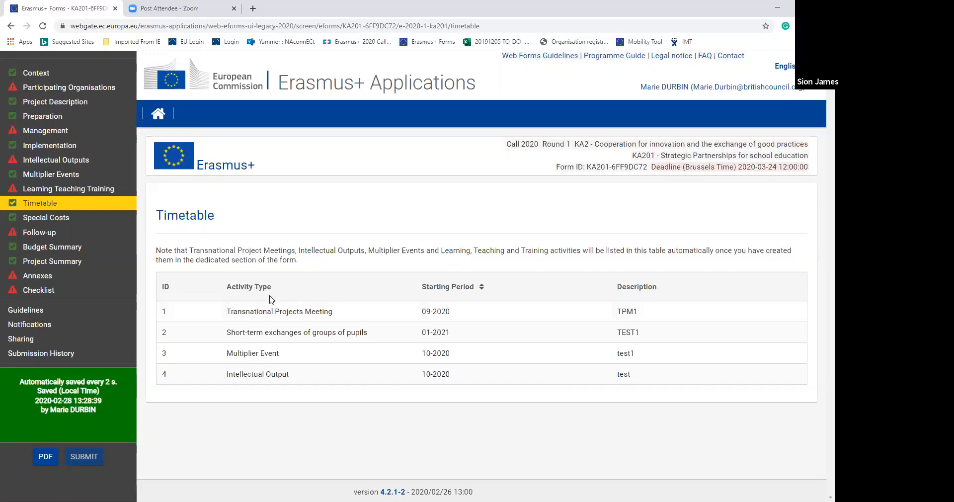
{"action": "left_click", "coordinate": [57, 224]}
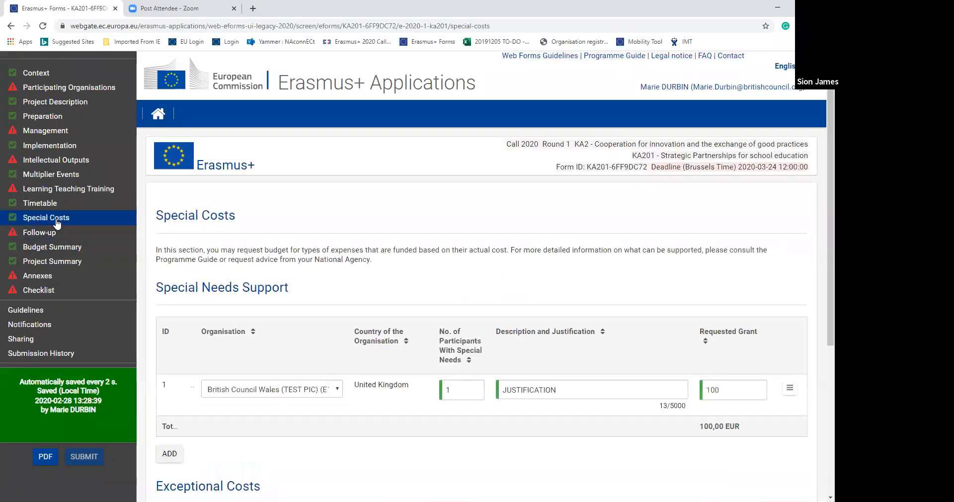
{"action": "scroll", "coordinate": [821, 186], "scroll_direction": "down", "scroll_amount": 2}
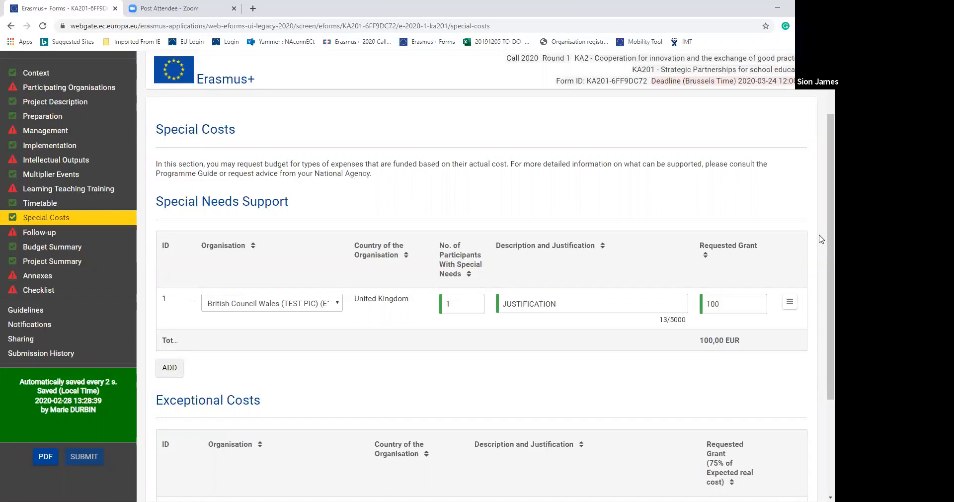
{"action": "left_click", "coordinate": [597, 303]}
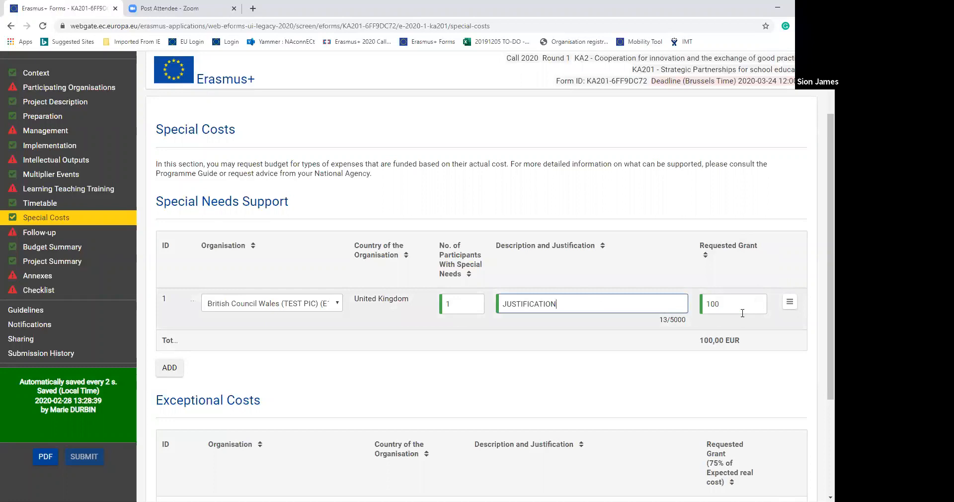
{"action": "left_click", "coordinate": [788, 306]}
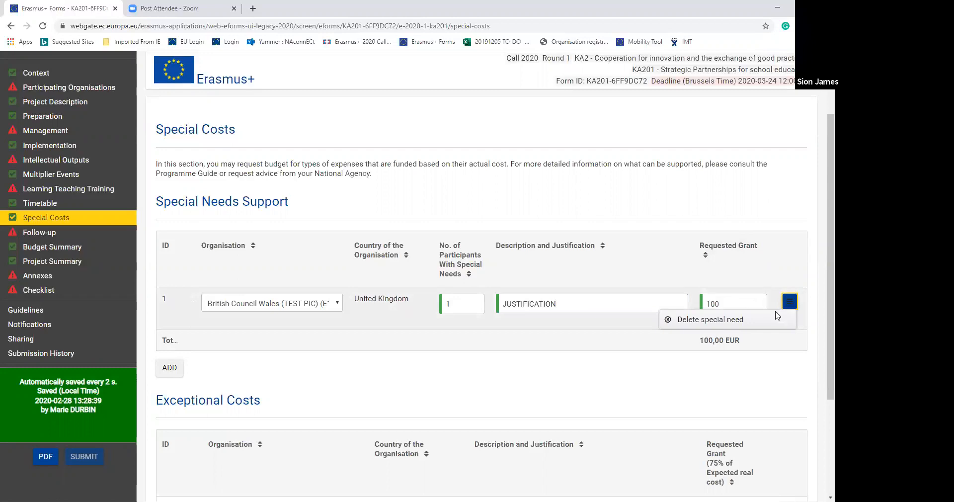
- Add a blank second entry to Special Needs Support and delete it again
{"action": "left_click", "coordinate": [169, 367]}
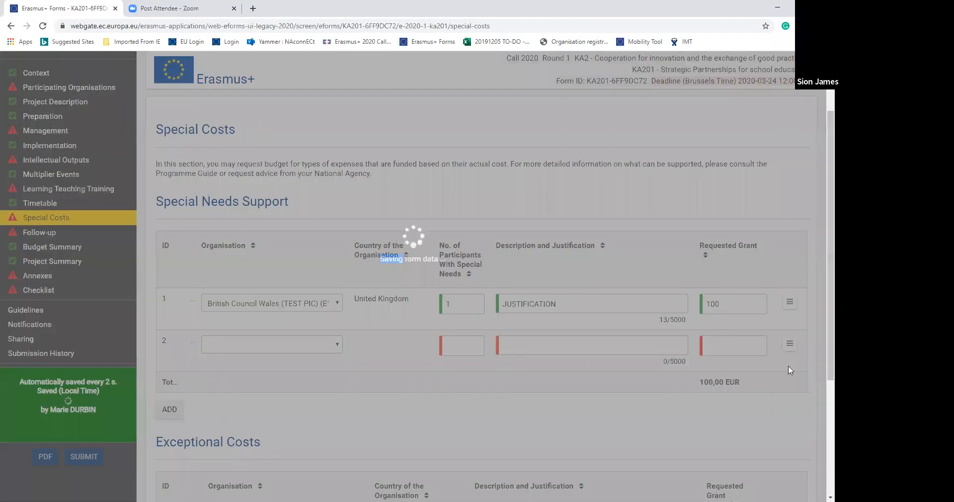
{"action": "scroll", "coordinate": [821, 358], "scroll_direction": "down", "scroll_amount": 2}
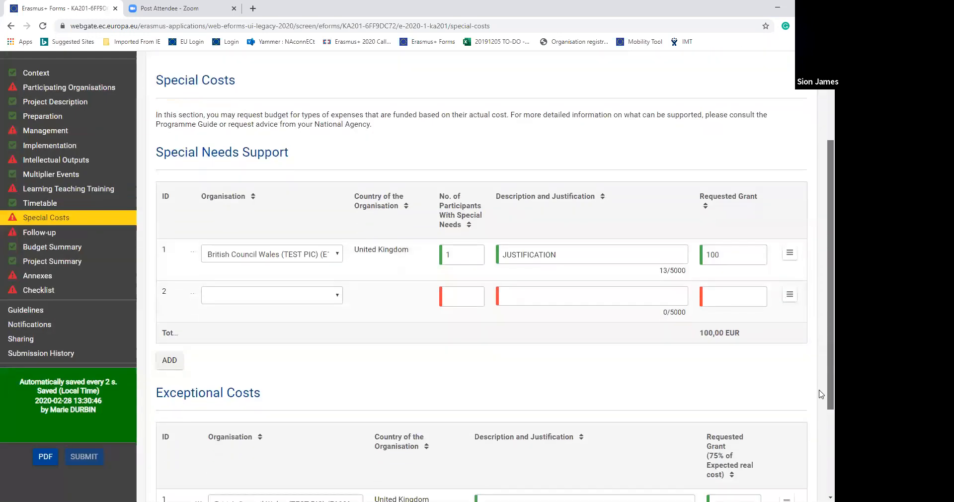
{"action": "left_click", "coordinate": [789, 254]}
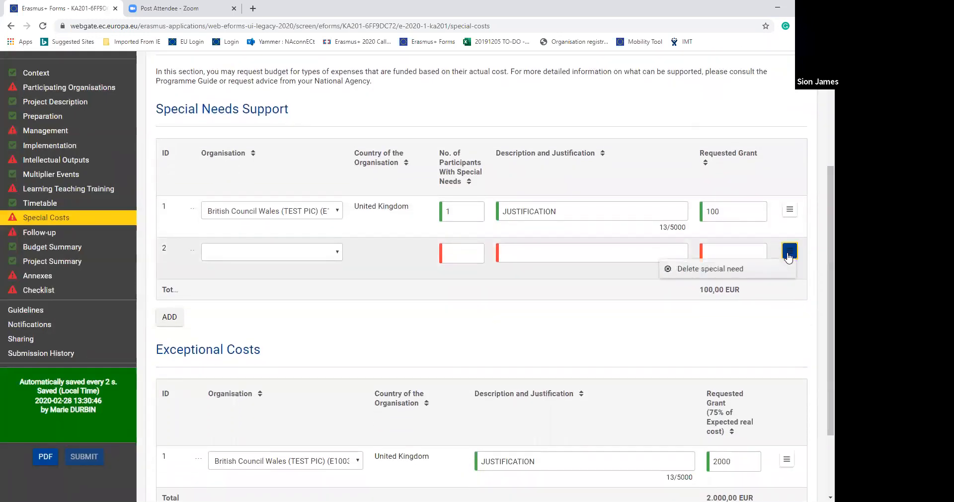
{"action": "left_click", "coordinate": [715, 271]}
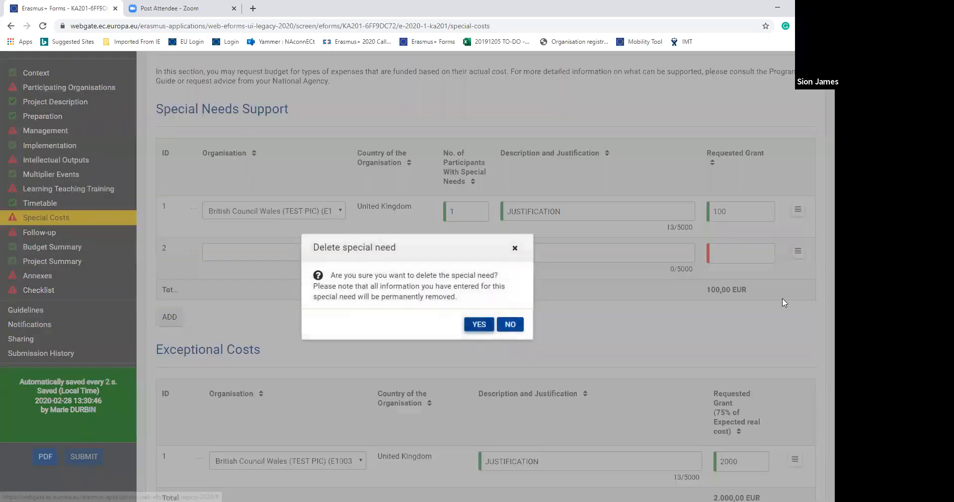
{"action": "left_click", "coordinate": [480, 325]}
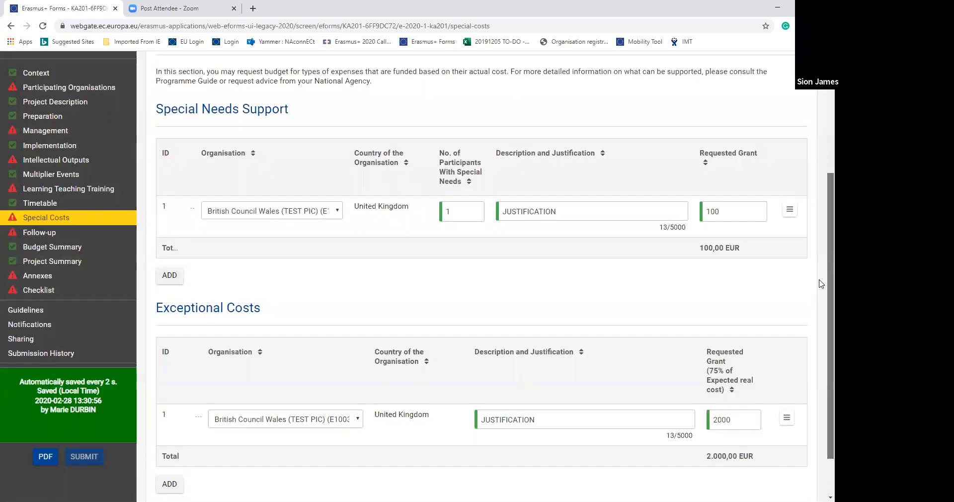
- Examine the Exceptional Costs entry, and review the Impact, Dissemination and Sustainability questions in the Follow-up section
{"action": "scroll", "coordinate": [820, 281], "scroll_direction": "down", "scroll_amount": 2}
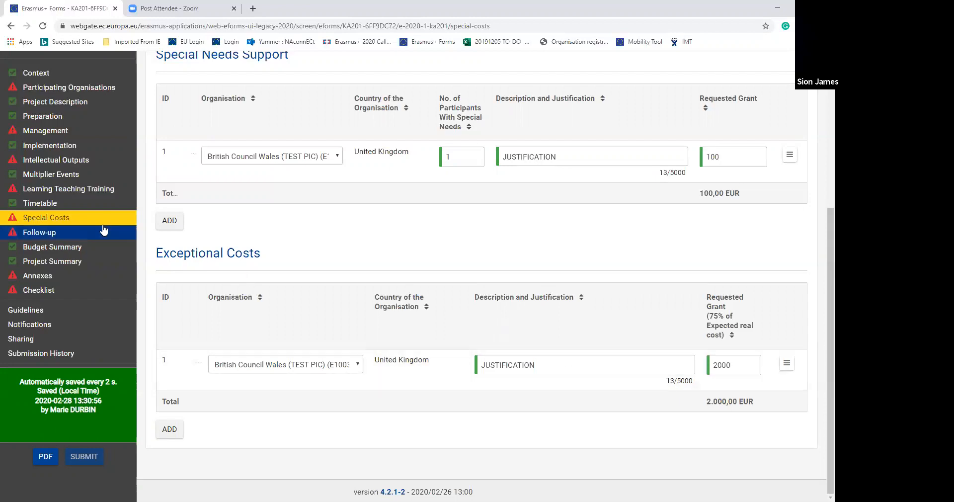
{"action": "left_click", "coordinate": [53, 238]}
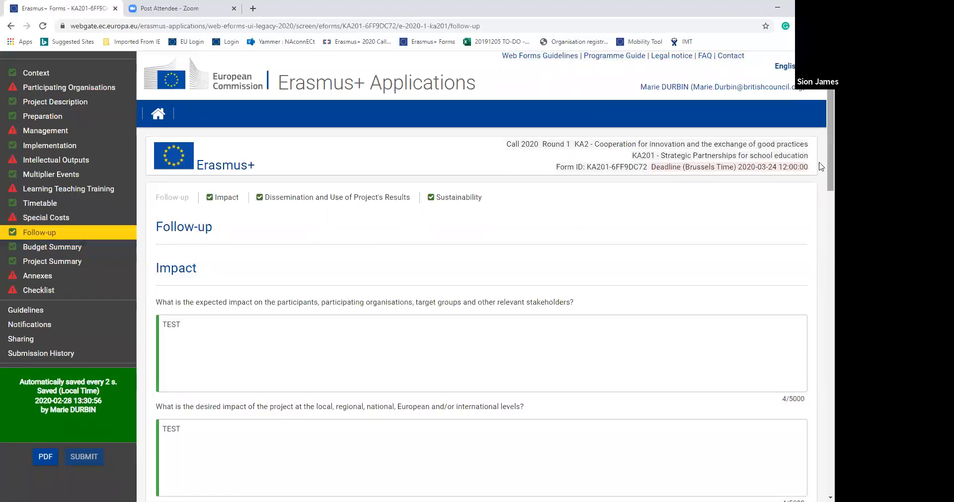
{"action": "scroll", "coordinate": [821, 168], "scroll_direction": "down", "scroll_amount": 3}
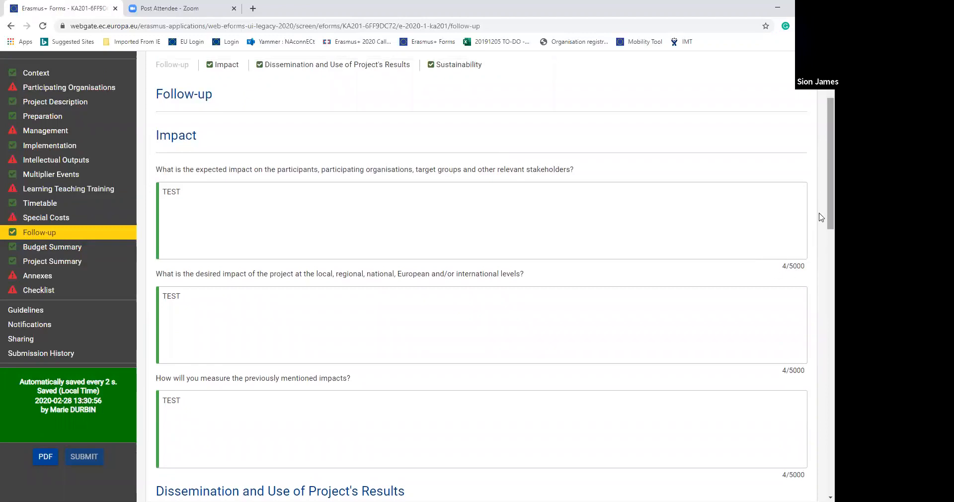
{"action": "scroll", "coordinate": [821, 217], "scroll_direction": "down", "scroll_amount": 1}
{"action": "left_click_drag", "start_coordinate": [821, 232], "coordinate": [821, 302]}
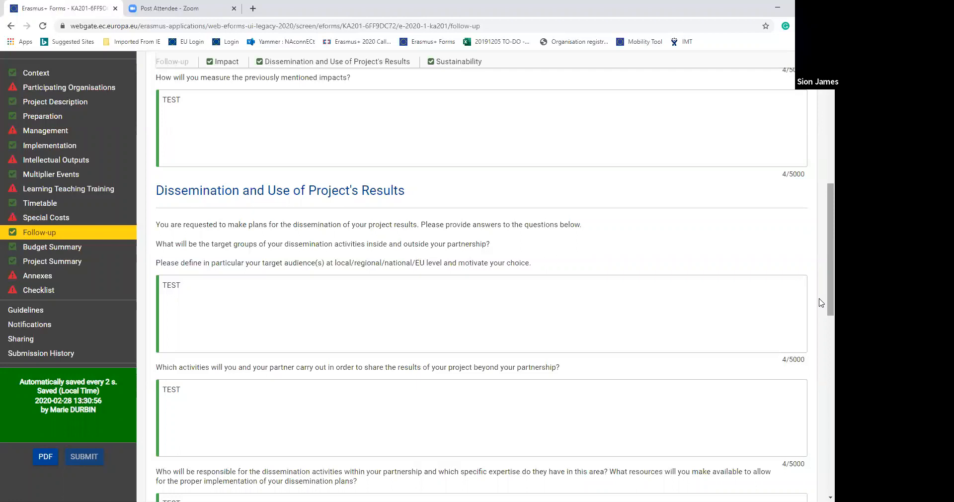
{"action": "scroll", "coordinate": [821, 298], "scroll_direction": "down", "scroll_amount": 4}
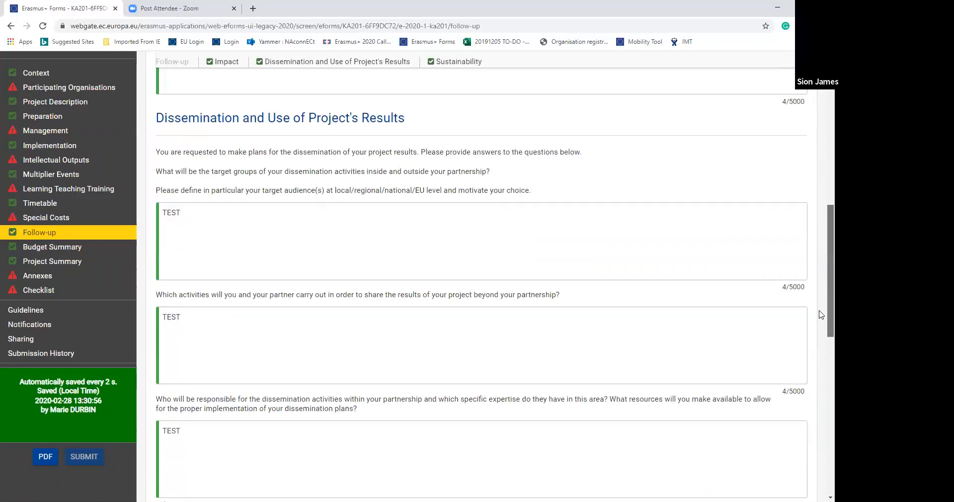
{"action": "scroll", "coordinate": [821, 339], "scroll_direction": "down", "scroll_amount": 6}
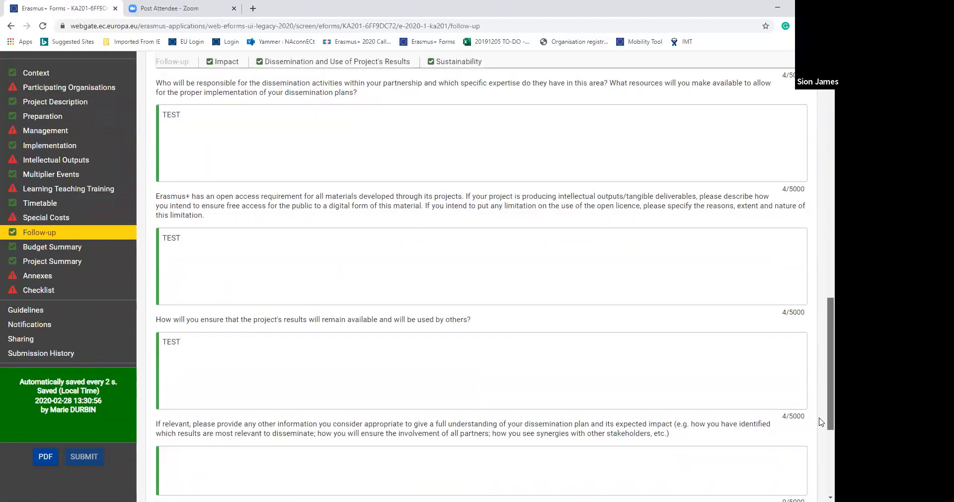
{"action": "scroll", "coordinate": [821, 428], "scroll_direction": "down", "scroll_amount": 3}
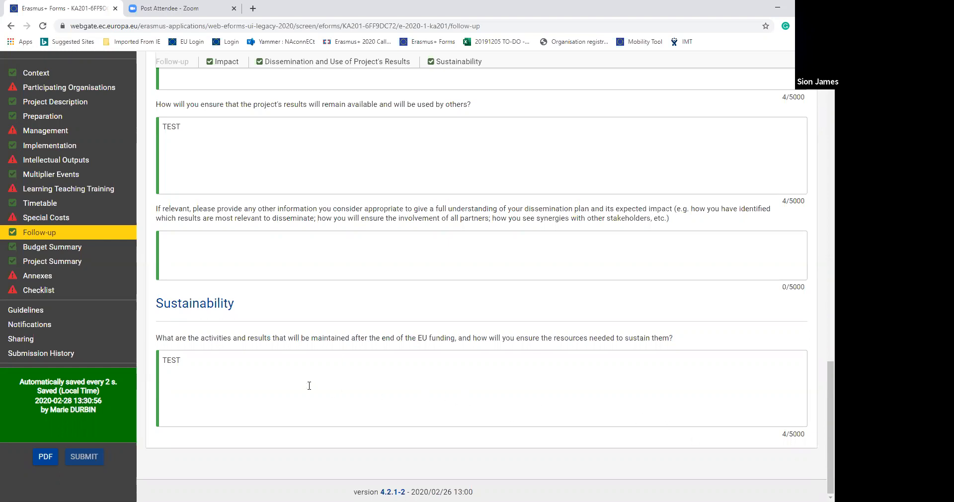
- Review the Project Budget Summary from the overall budget items to the budget per participating organisation
{"action": "left_click", "coordinate": [66, 250]}
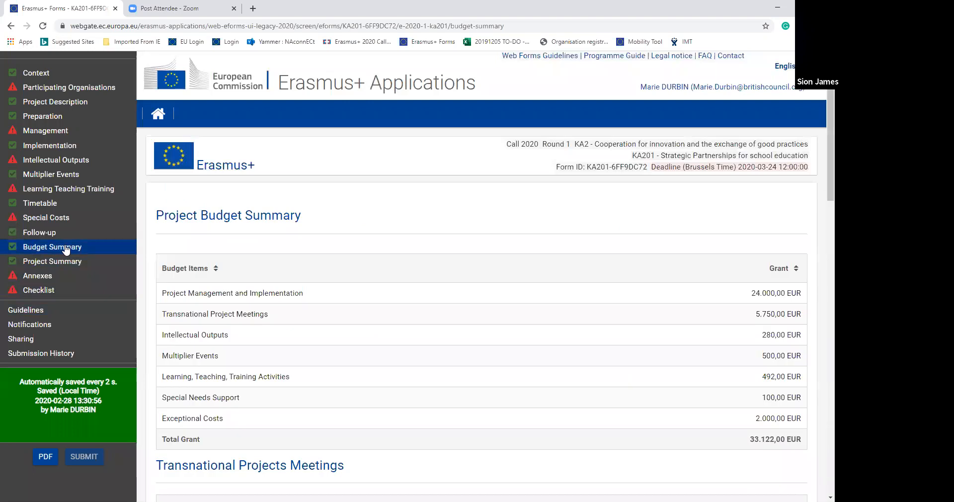
{"action": "left_click_drag", "start_coordinate": [819, 150], "coordinate": [821, 205]}
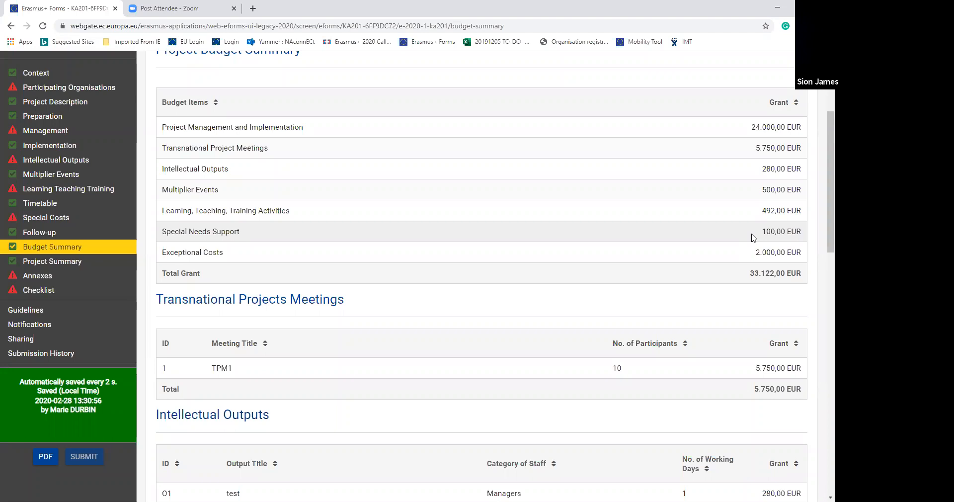
{"action": "left_click_drag", "start_coordinate": [827, 217], "coordinate": [820, 477]}
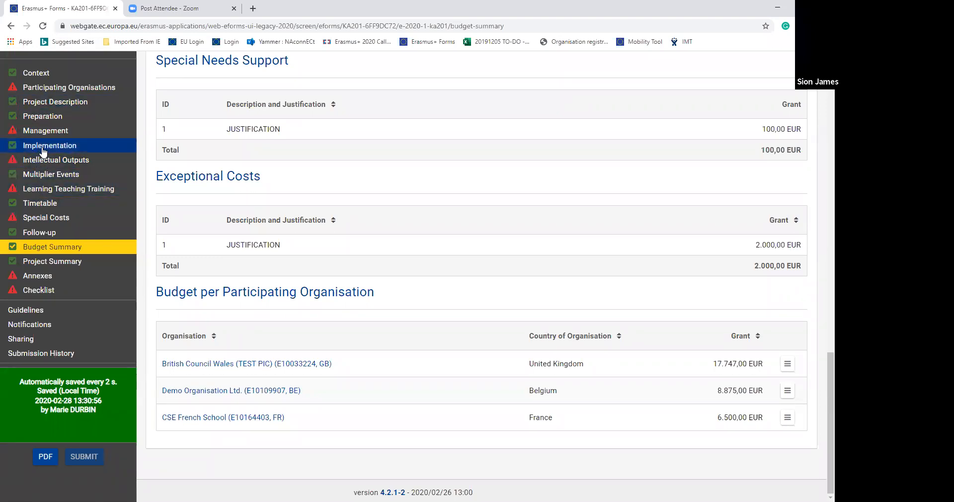
- Review the Project Summary section and the Declaration on Honour, Mandates and other document requirements in the Annexes
{"action": "left_click", "coordinate": [52, 262]}
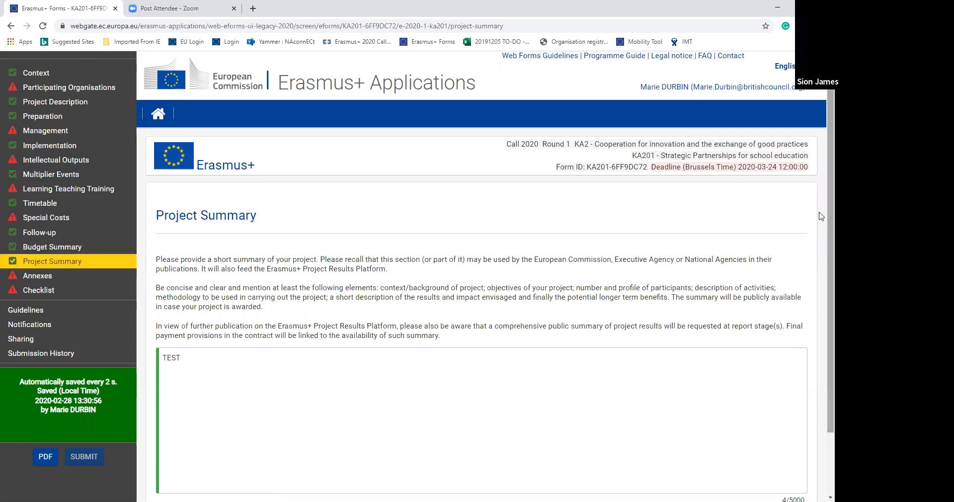
{"action": "scroll", "coordinate": [821, 216], "scroll_direction": "down", "scroll_amount": 1}
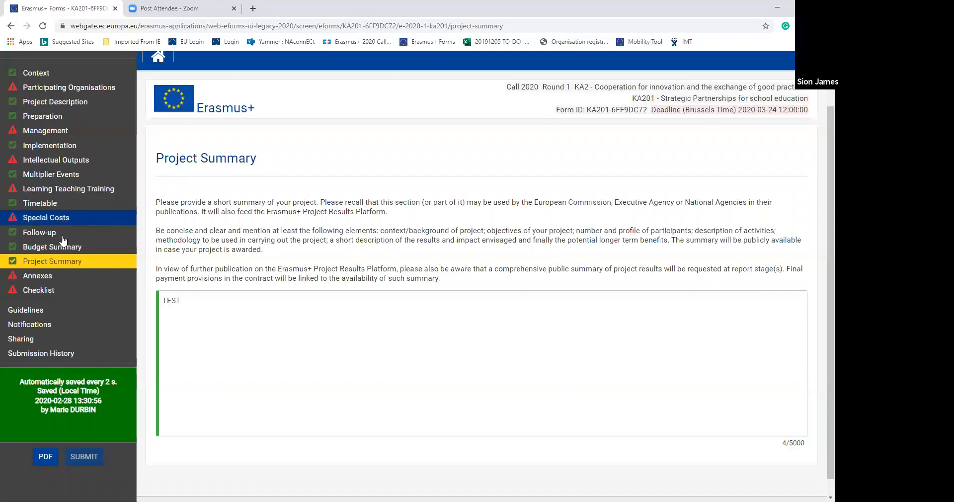
{"action": "left_click", "coordinate": [52, 276]}
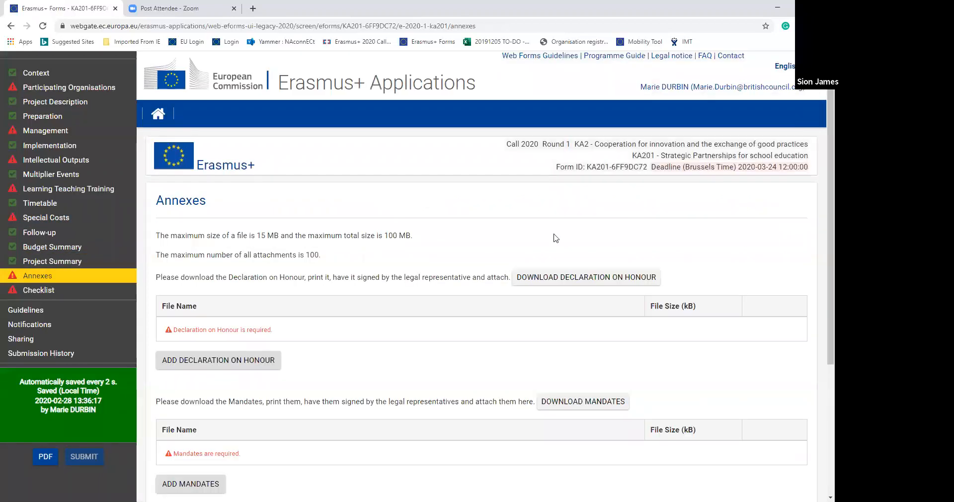
{"action": "scroll", "coordinate": [821, 298], "scroll_direction": "down", "scroll_amount": 2}
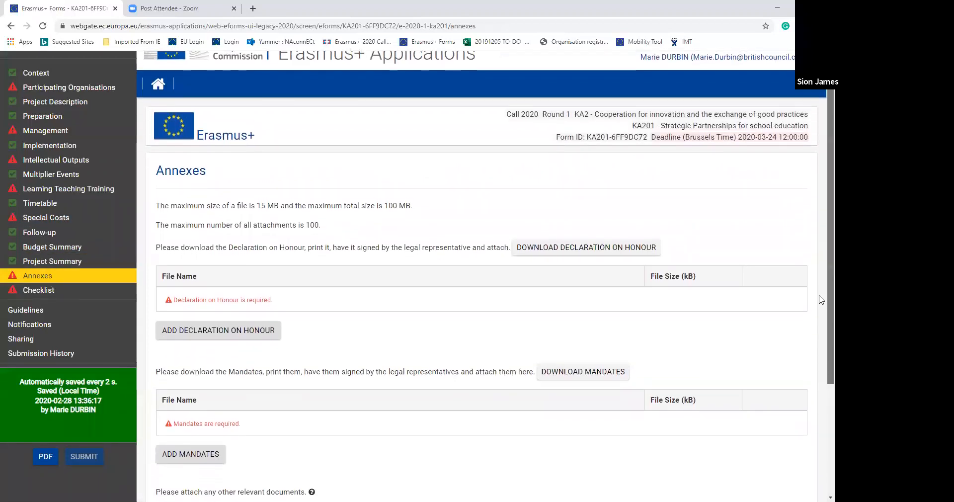
{"action": "scroll", "coordinate": [820, 344], "scroll_direction": "down", "scroll_amount": 1}
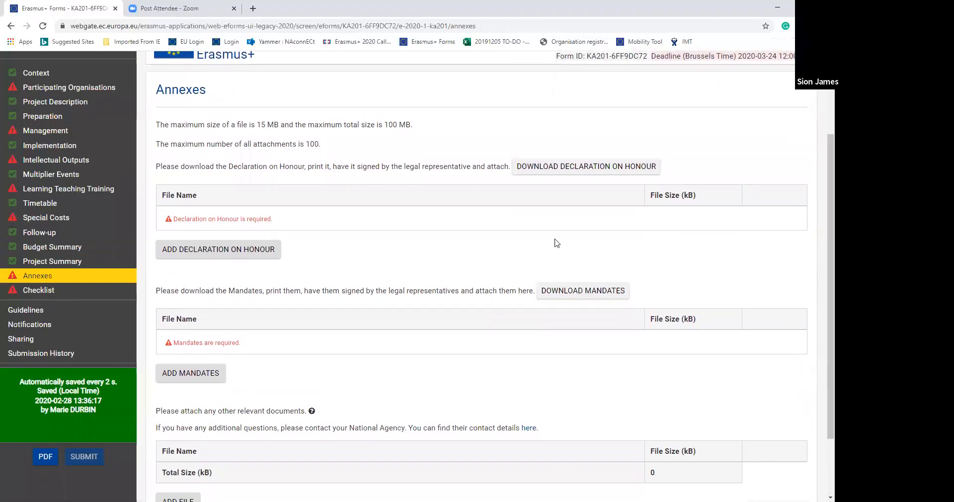
- Download the Declaration on Honour, read it through to the signature details, and return to the form's Annexes to check the remaining attachments
{"action": "left_click", "coordinate": [576, 169]}
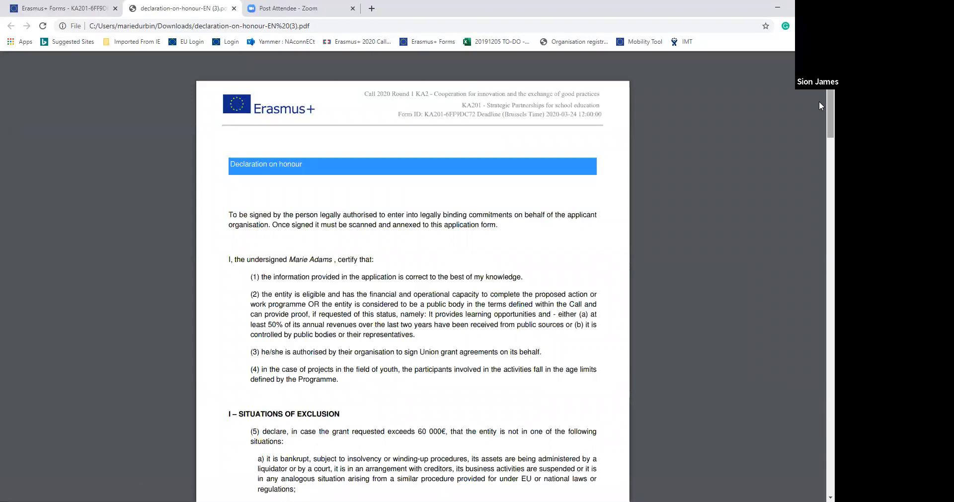
{"action": "left_click_drag", "start_coordinate": [820, 105], "coordinate": [818, 422]}
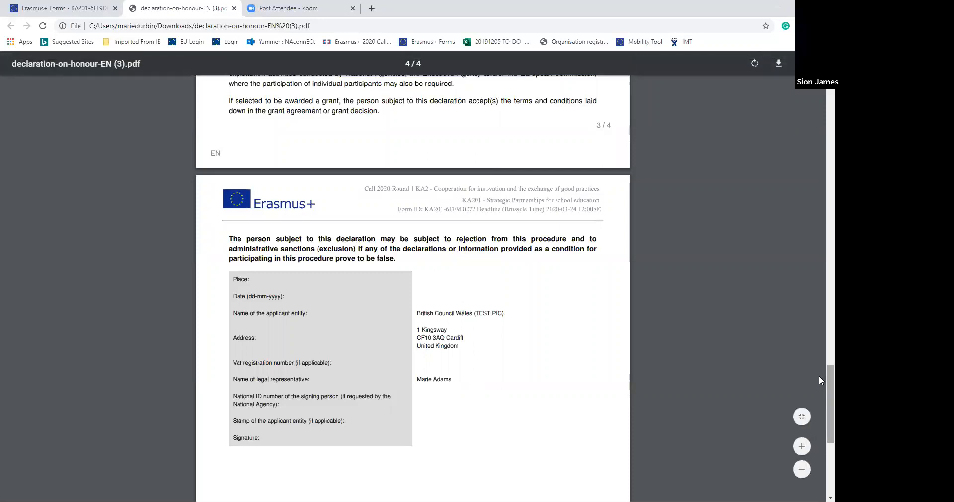
{"action": "scroll", "coordinate": [819, 281], "scroll_direction": "up", "scroll_amount": 10}
{"action": "scroll", "coordinate": [818, 131], "scroll_direction": "up", "scroll_amount": 20}
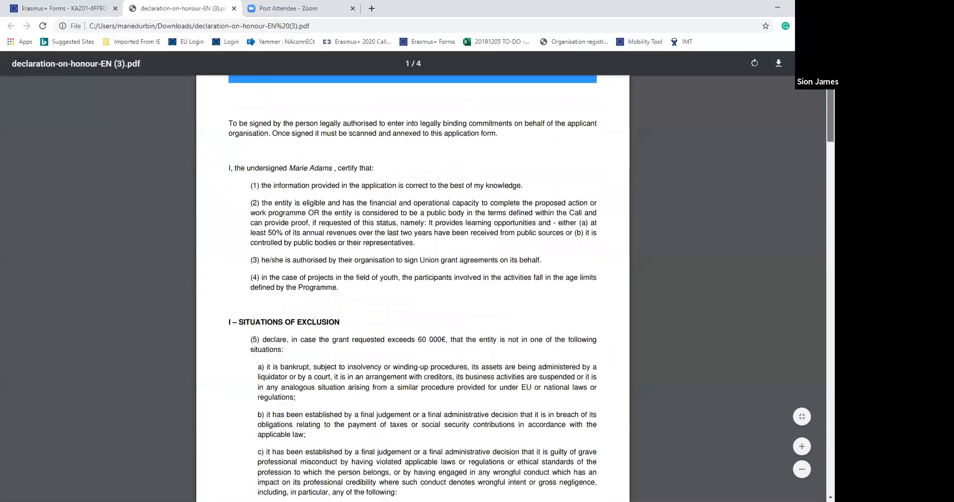
{"action": "left_click", "coordinate": [70, 9]}
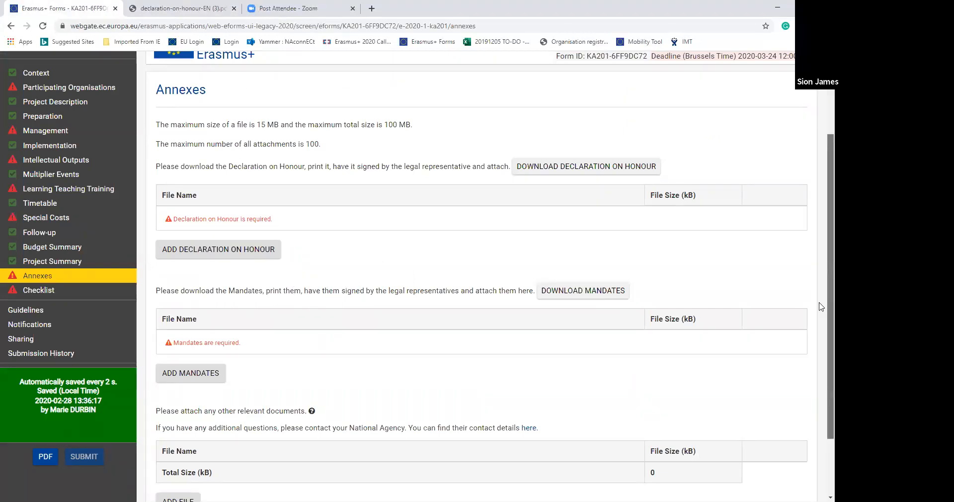
{"action": "scroll", "coordinate": [821, 306], "scroll_direction": "down", "scroll_amount": 1}
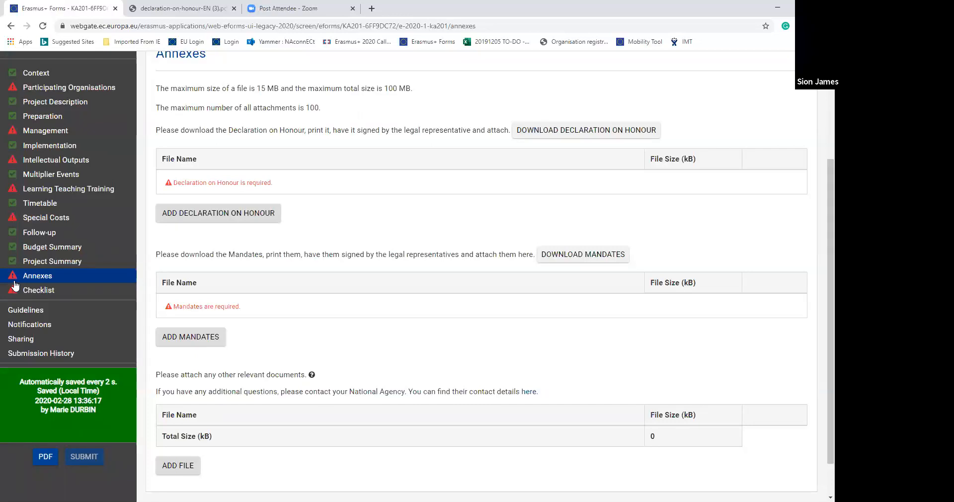
- Confirm all three pre-submission statements in the Checklist and agree to the Specific Privacy Statement on Data Protection
{"action": "left_click", "coordinate": [38, 293]}
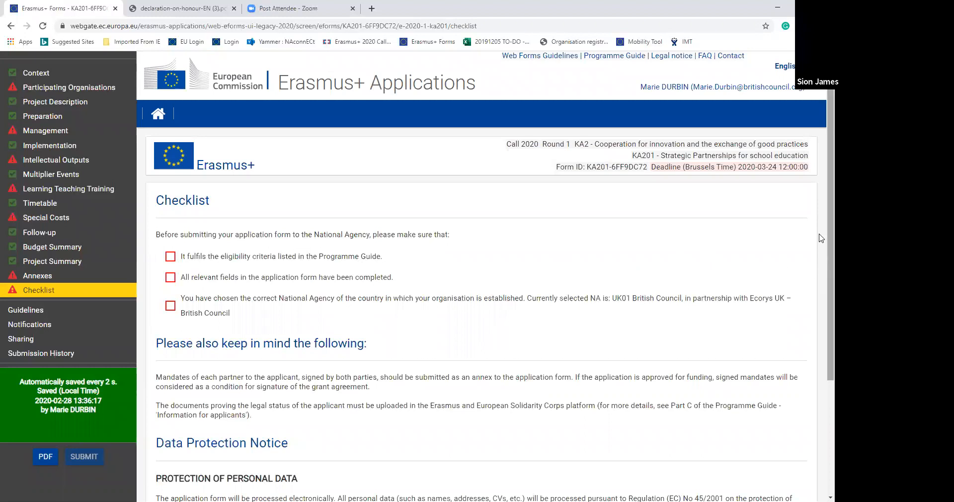
{"action": "scroll", "coordinate": [821, 316], "scroll_direction": "down", "scroll_amount": 2}
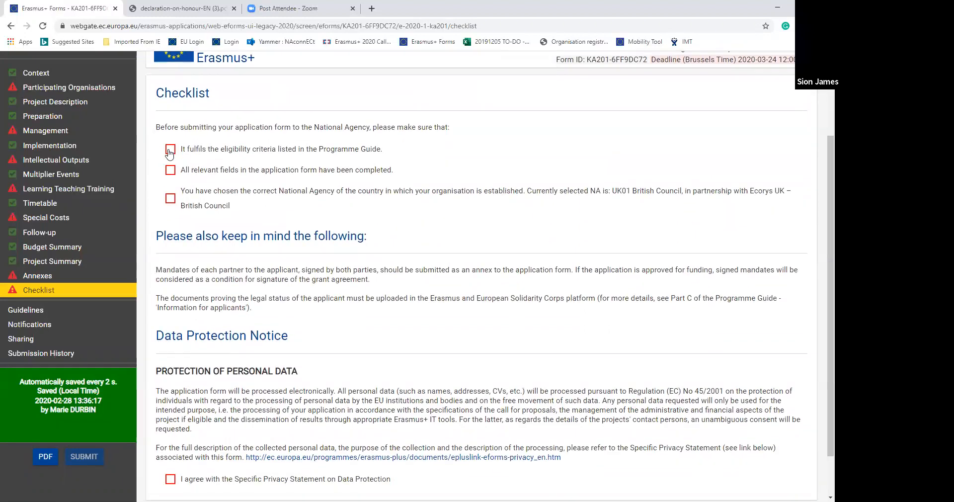
{"action": "left_click", "coordinate": [171, 149]}
{"action": "left_click", "coordinate": [170, 170]}
{"action": "left_click", "coordinate": [170, 198]}
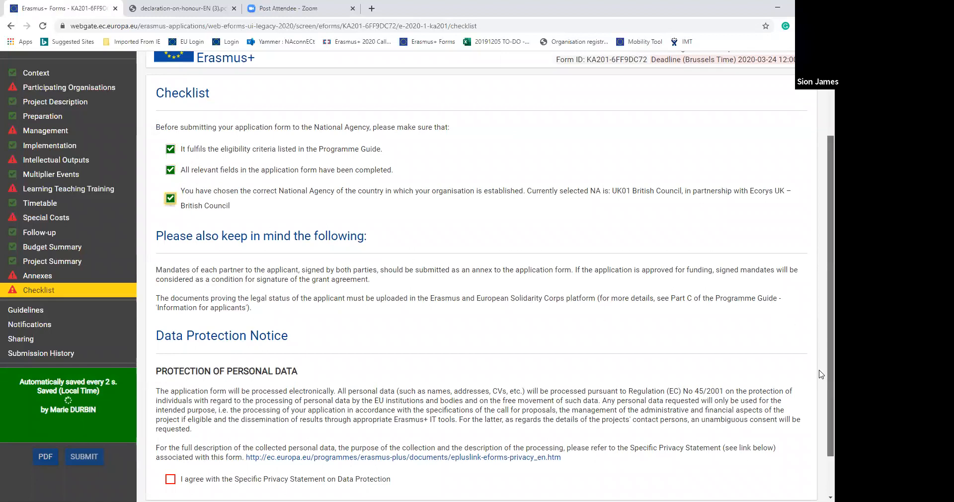
{"action": "scroll", "coordinate": [823, 355], "scroll_direction": "down", "scroll_amount": 1}
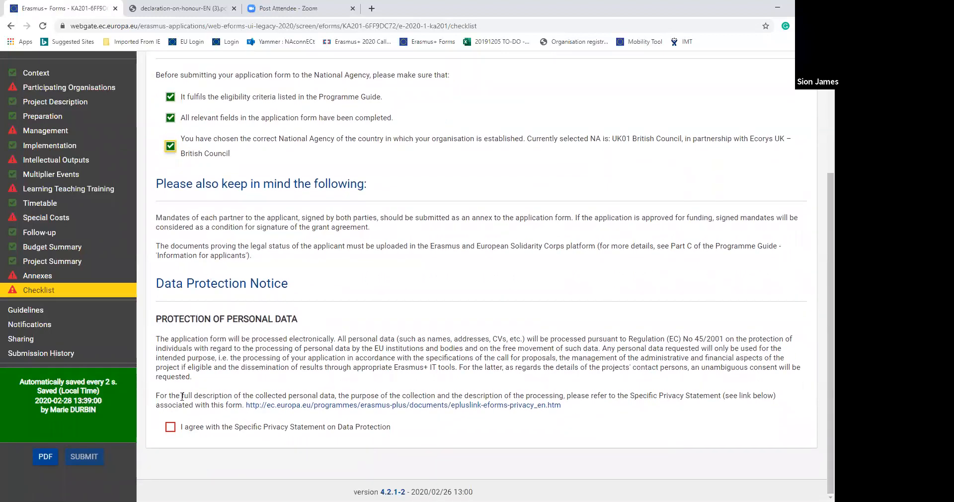
{"action": "left_click", "coordinate": [170, 427]}
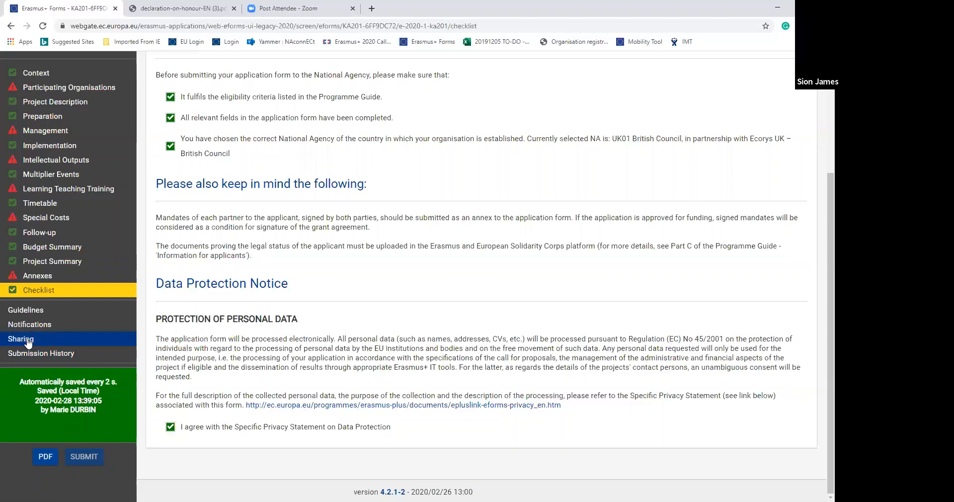
- Open the Sharing section to examine the application's sharing summary and history
{"action": "left_click", "coordinate": [29, 342]}
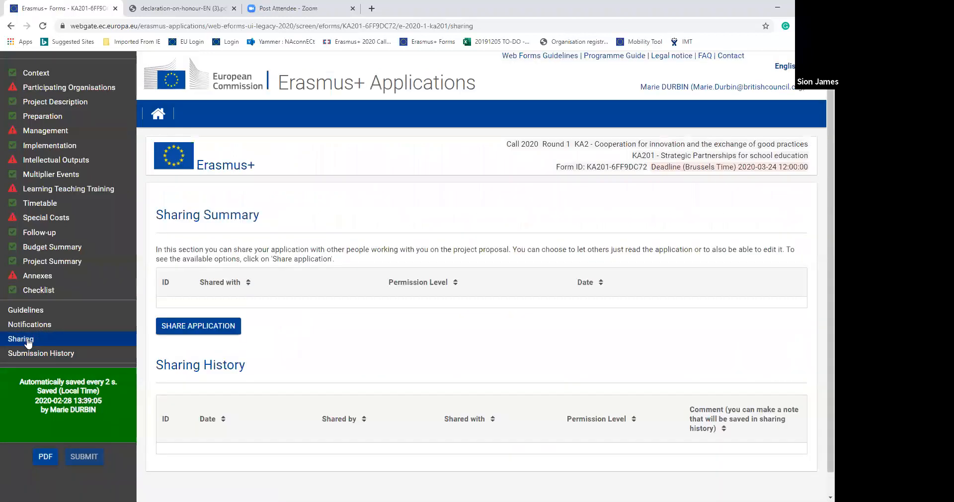